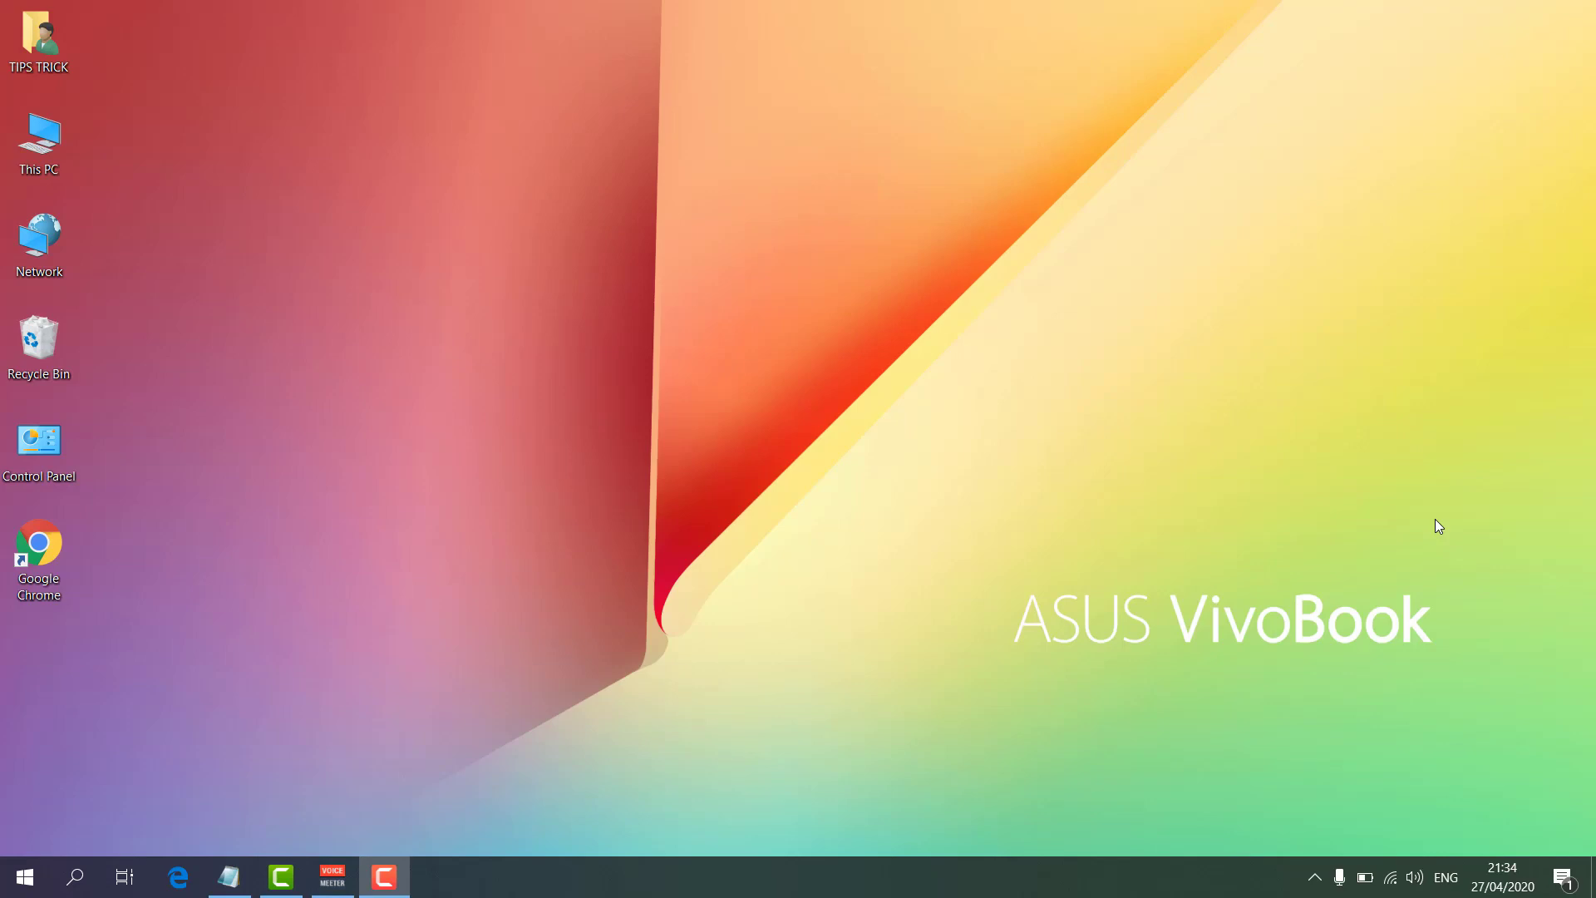
Run Check for updates under Settings > Update & Security.
{"action": "left_click", "coordinate": [75, 877]}
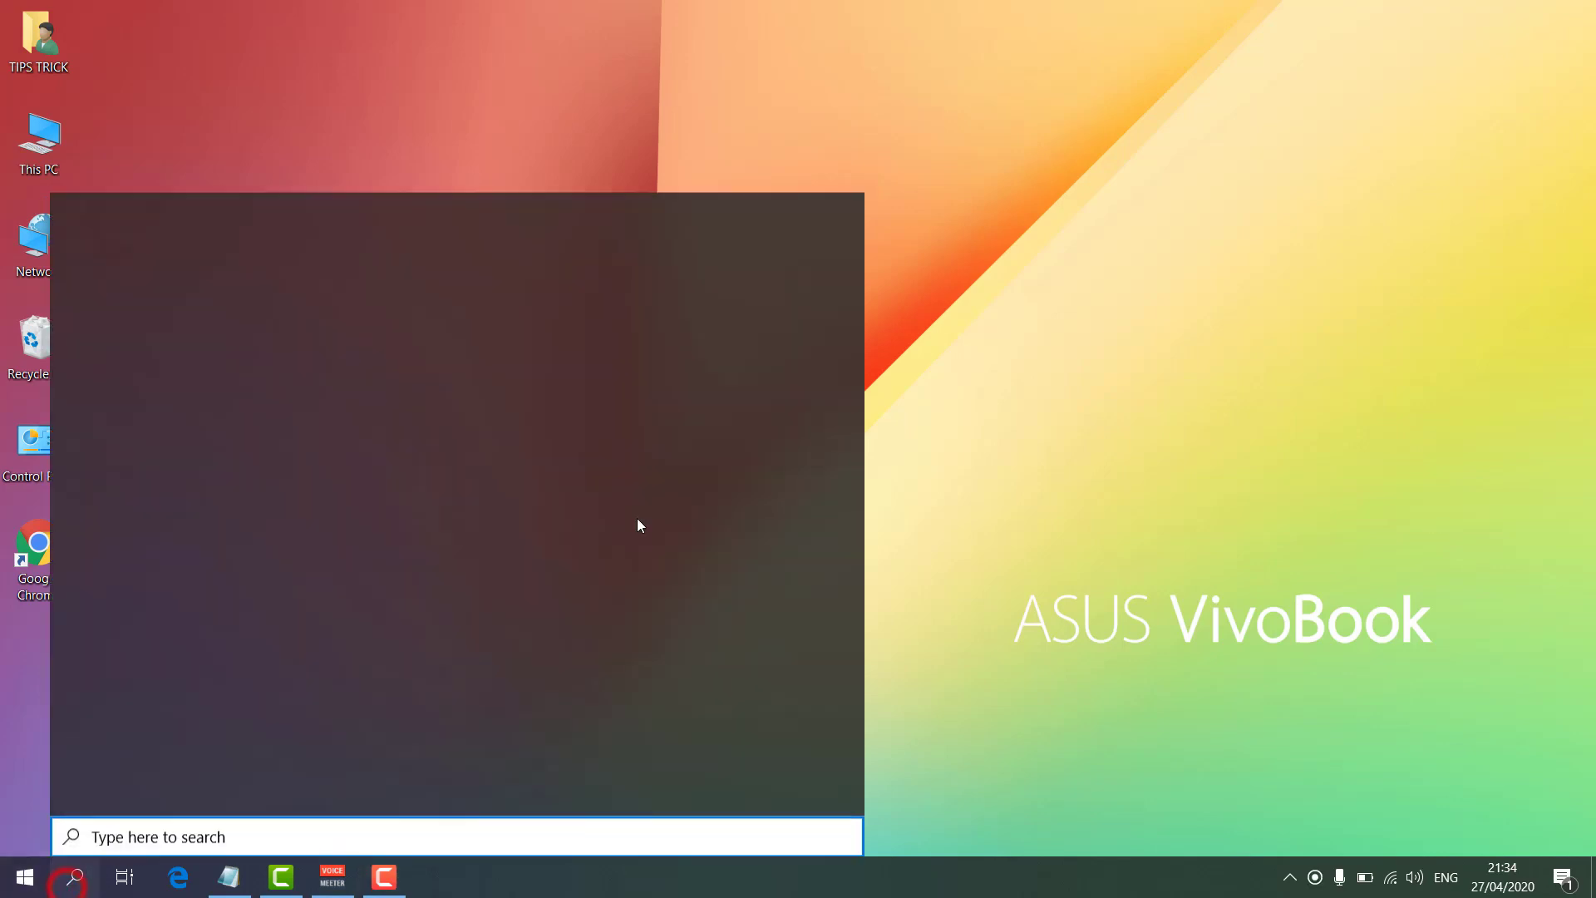
{"action": "left_click", "coordinate": [1056, 515]}
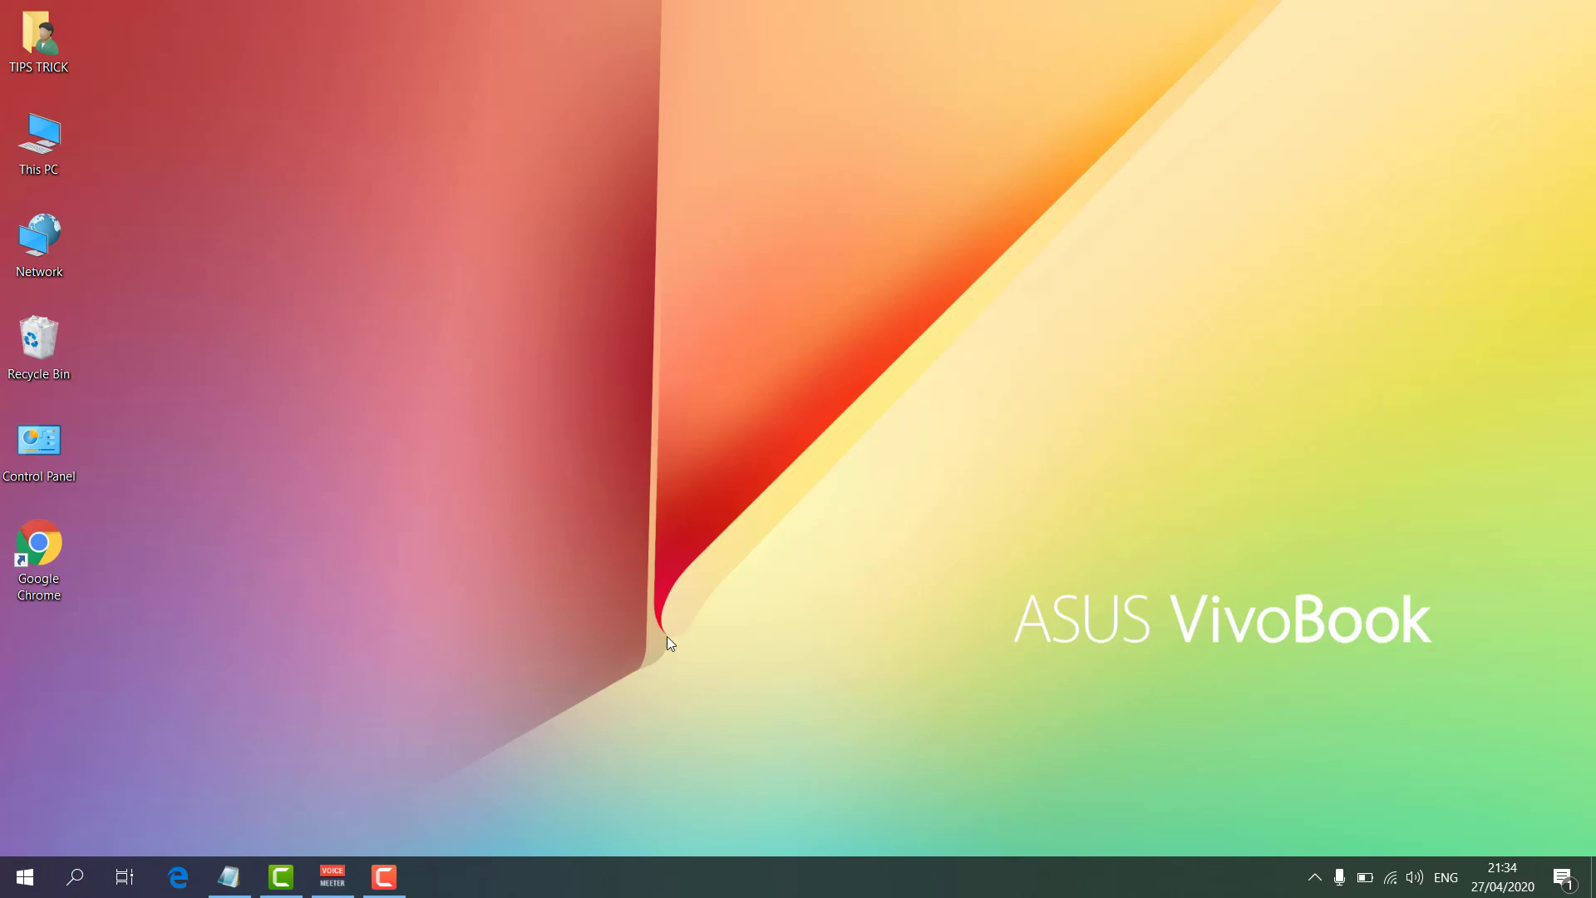
{"action": "left_click", "coordinate": [25, 877]}
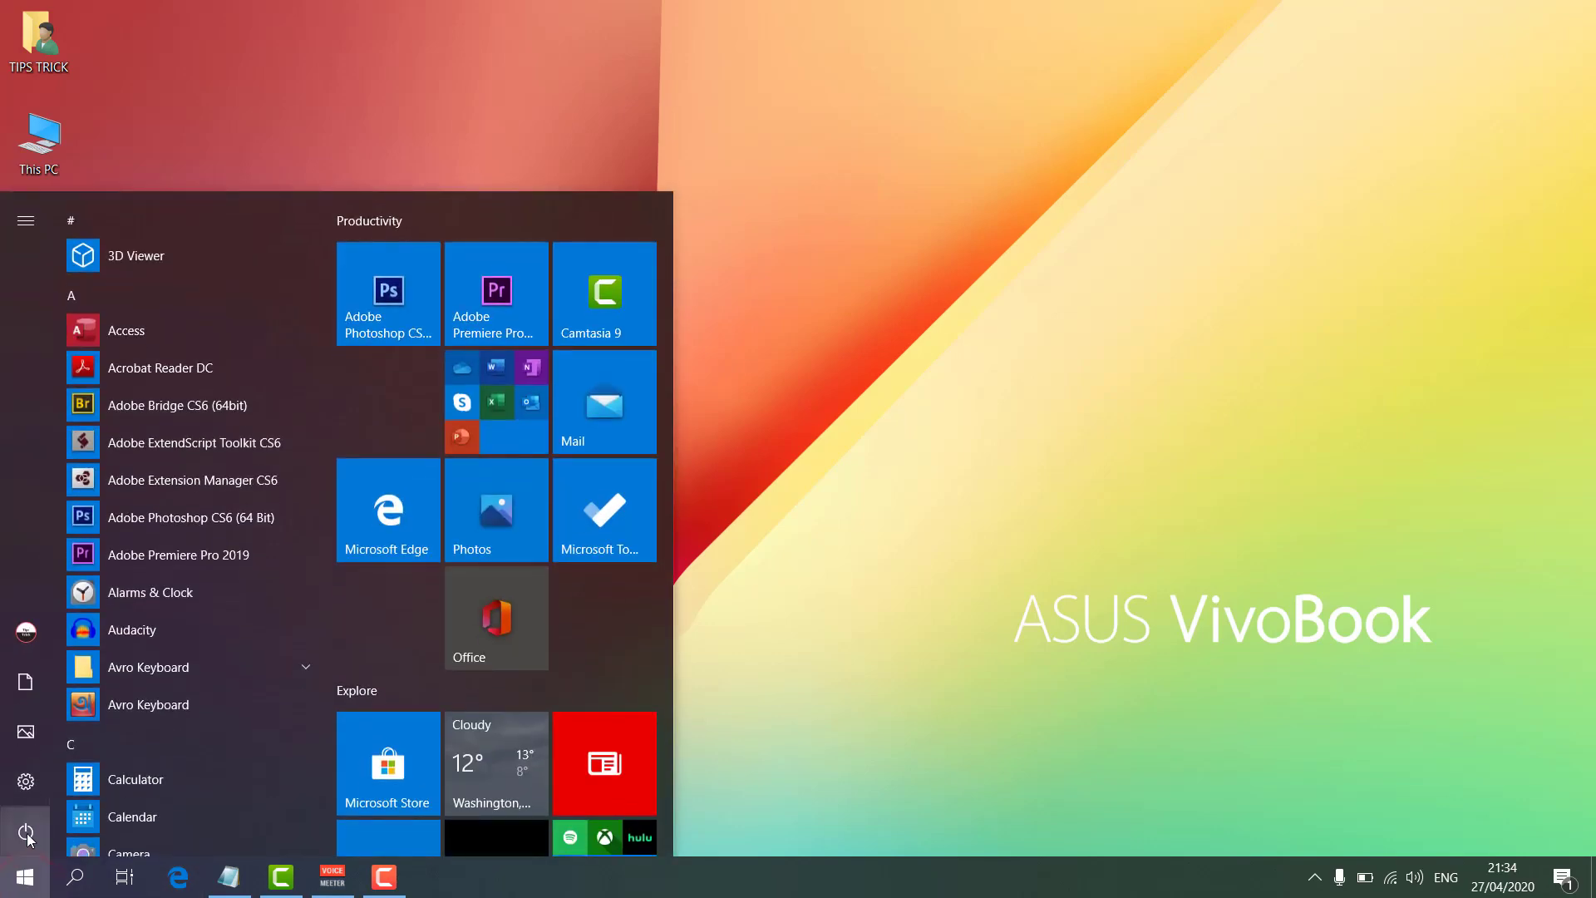
{"action": "left_click", "coordinate": [25, 781]}
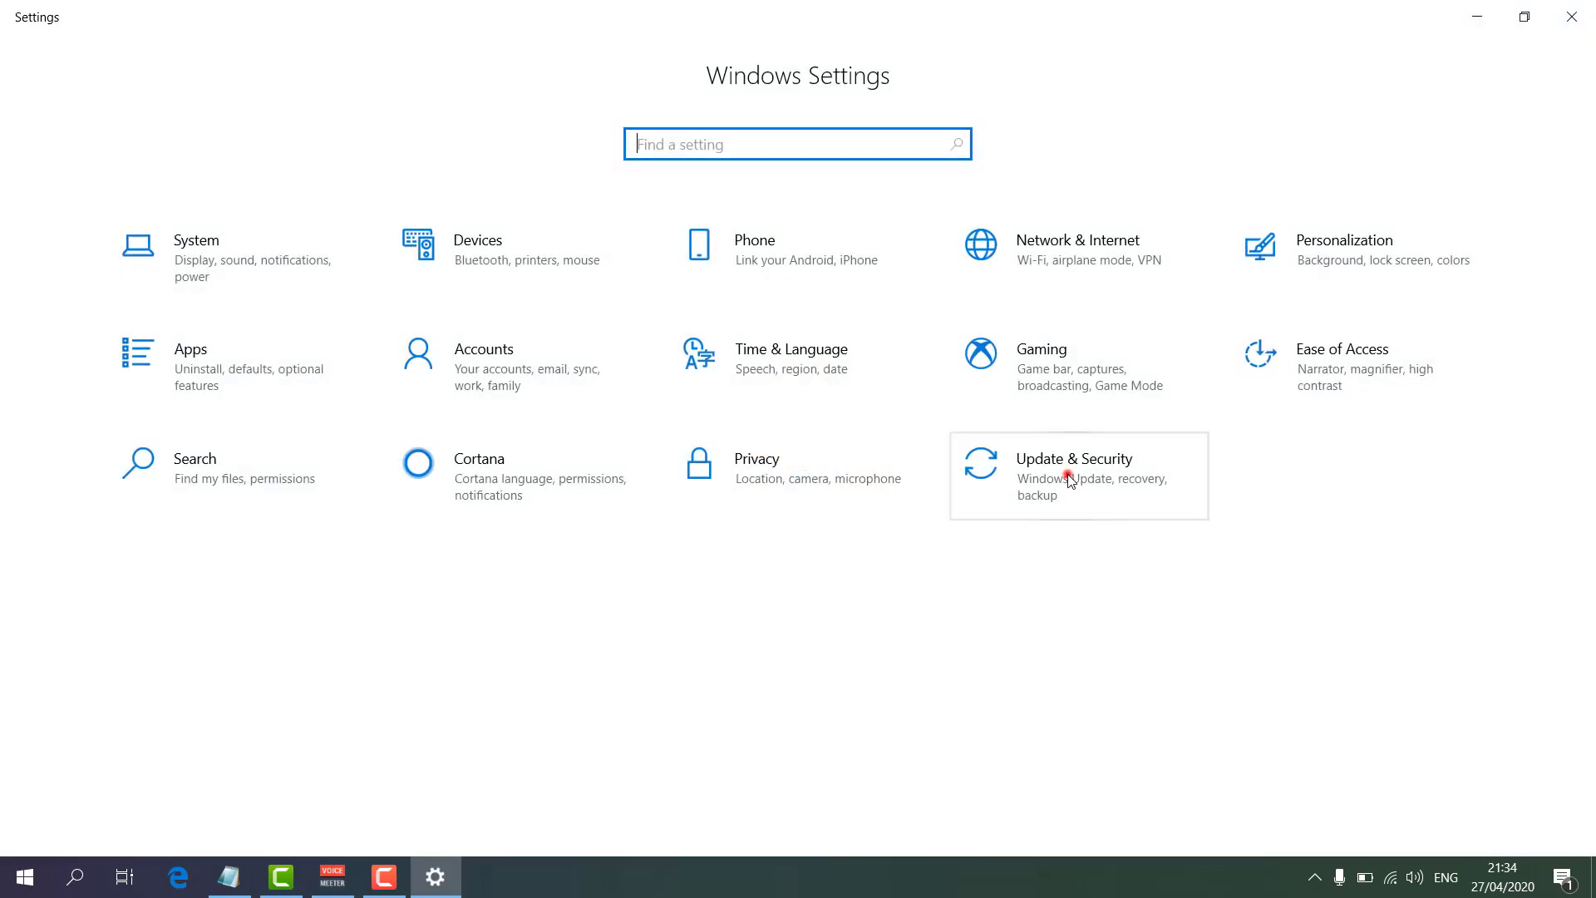
{"action": "left_click", "coordinate": [1069, 479]}
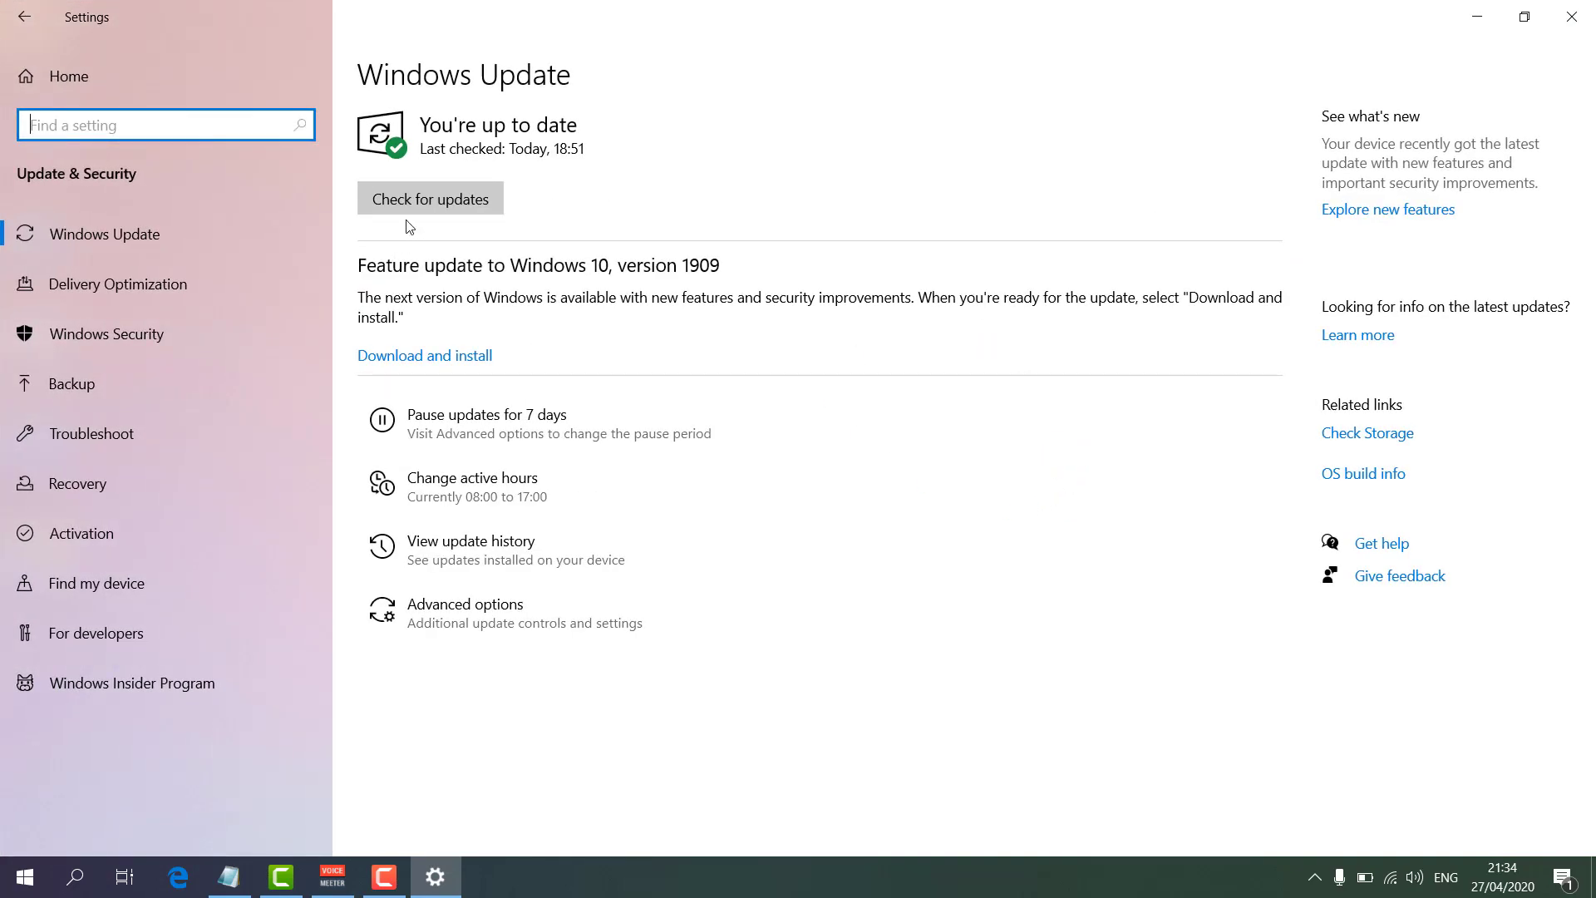
{"action": "left_click", "coordinate": [422, 204]}
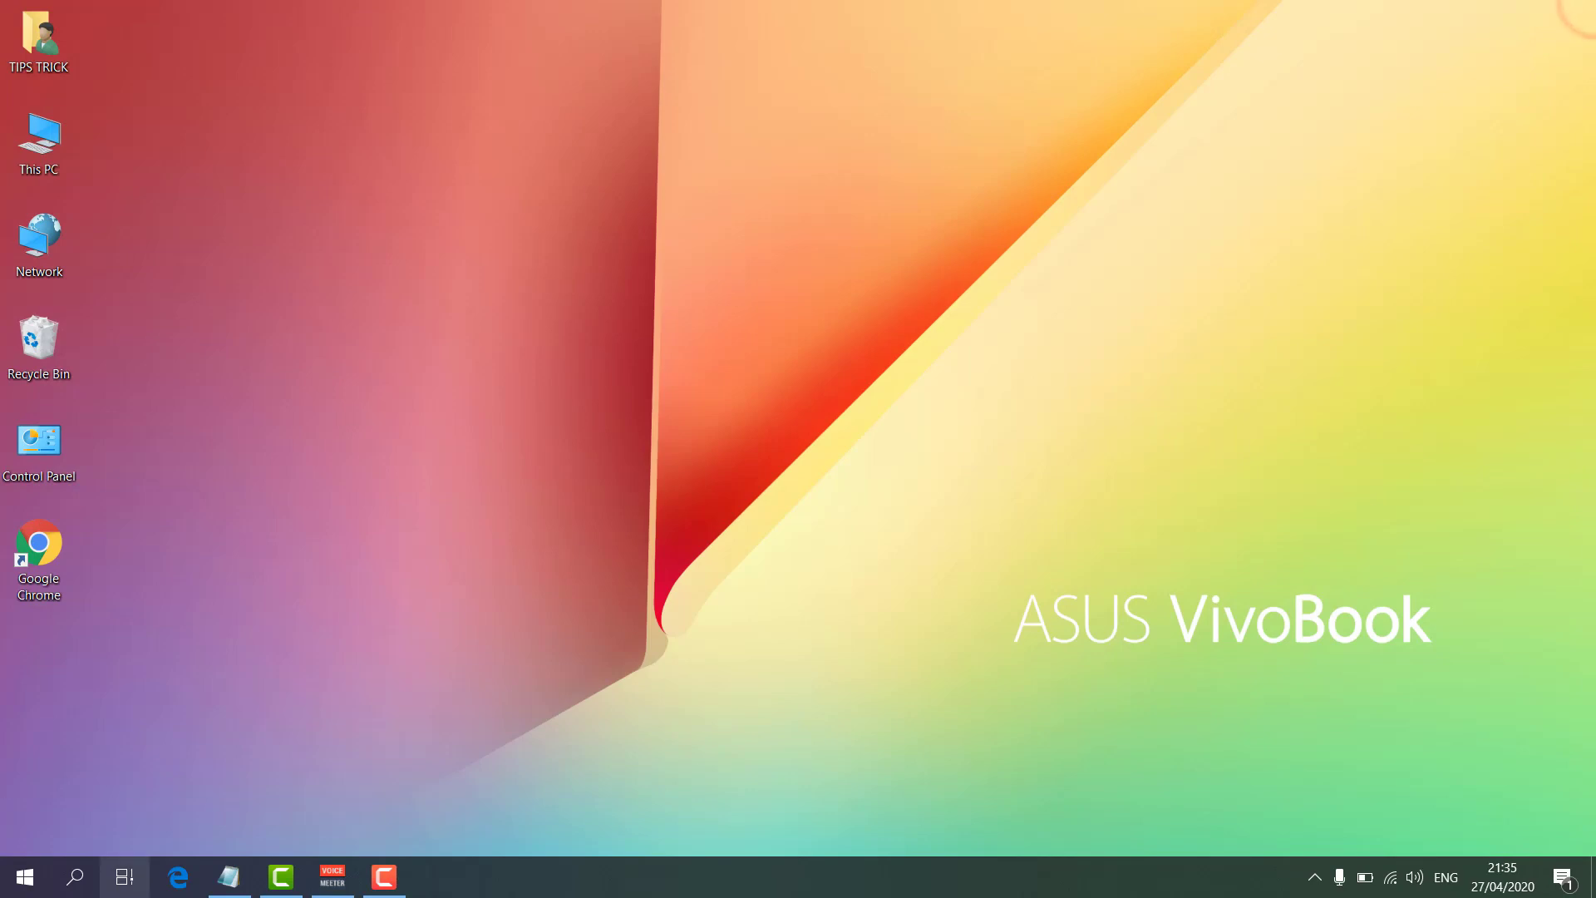
{"action": "left_click", "coordinate": [94, 872]}
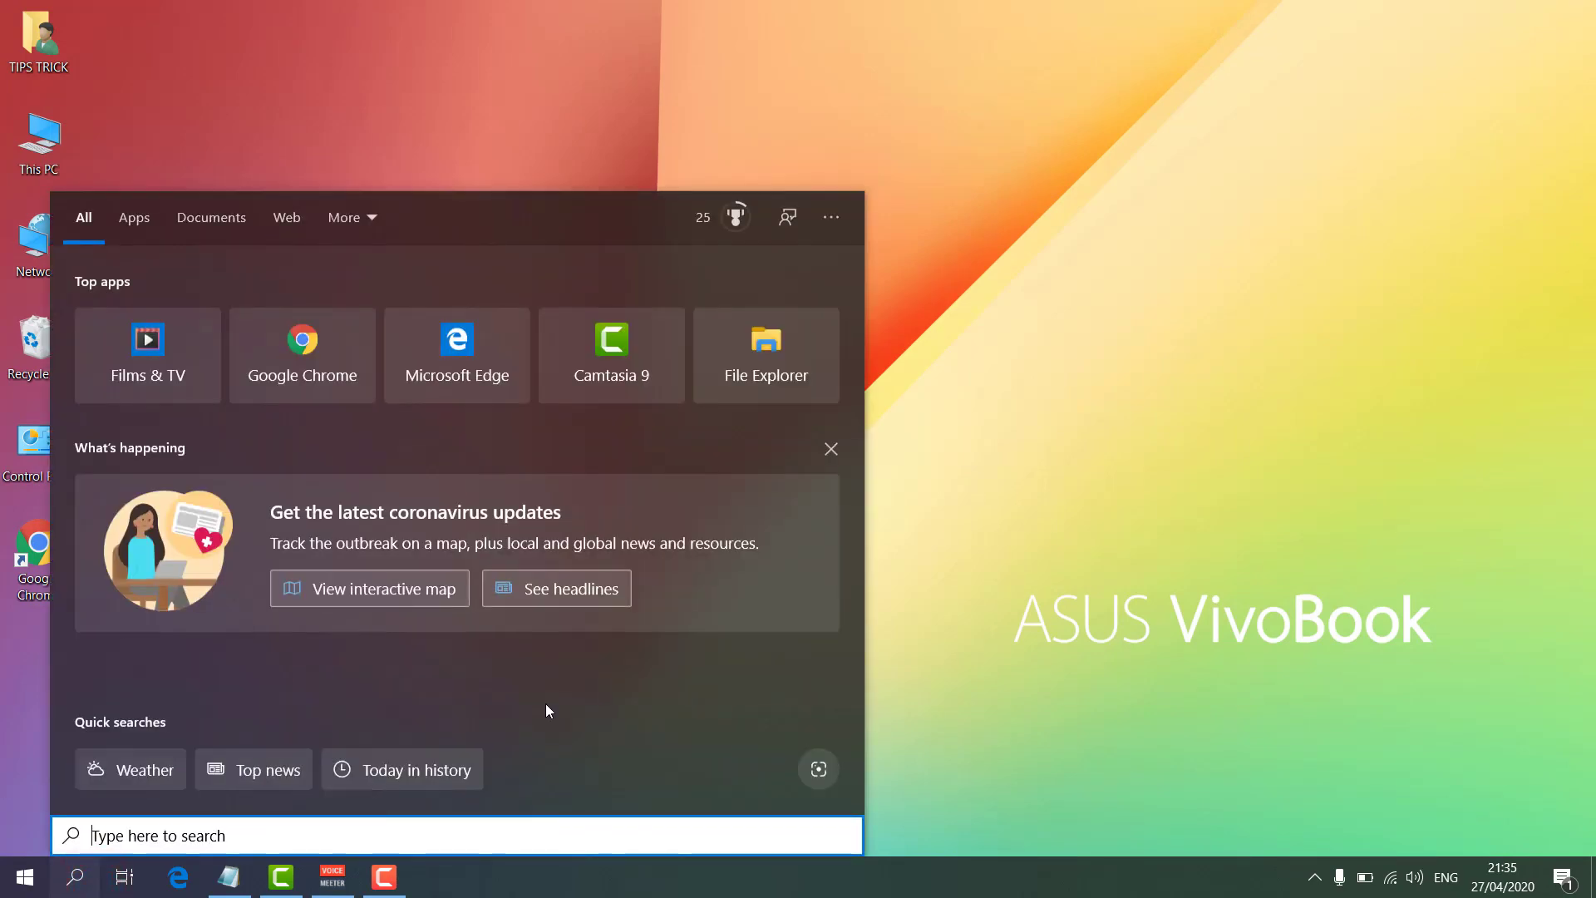
{"action": "left_click", "coordinate": [830, 449]}
{"action": "left_click", "coordinate": [1039, 468]}
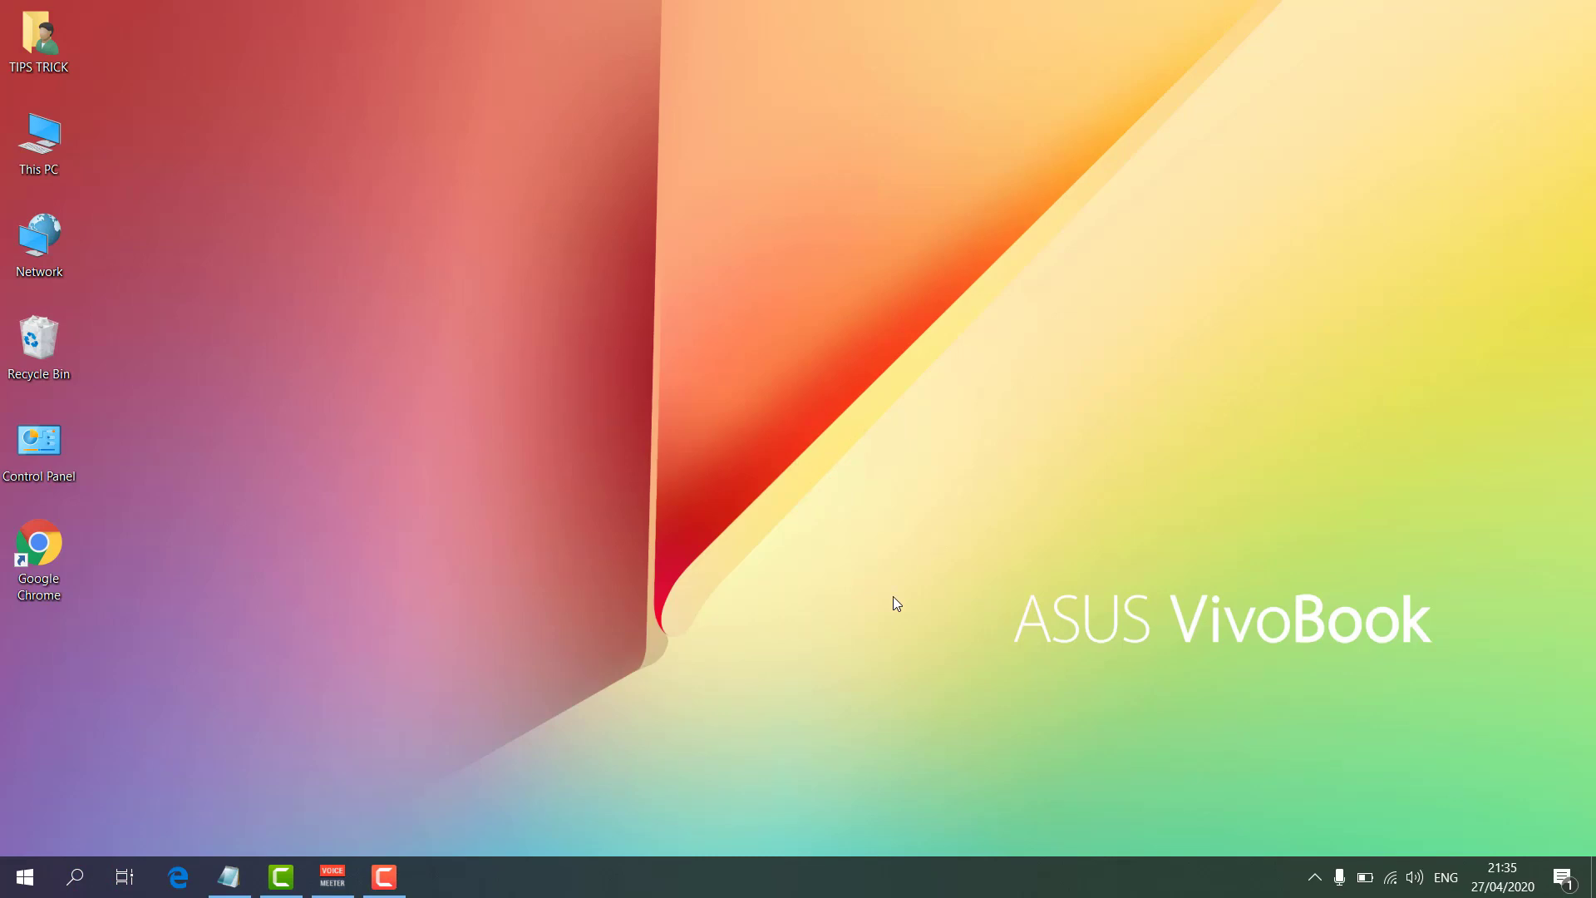
Restart the Windows Explorer process from Task Manager's Processes list.
{"action": "right_click", "coordinate": [881, 875]}
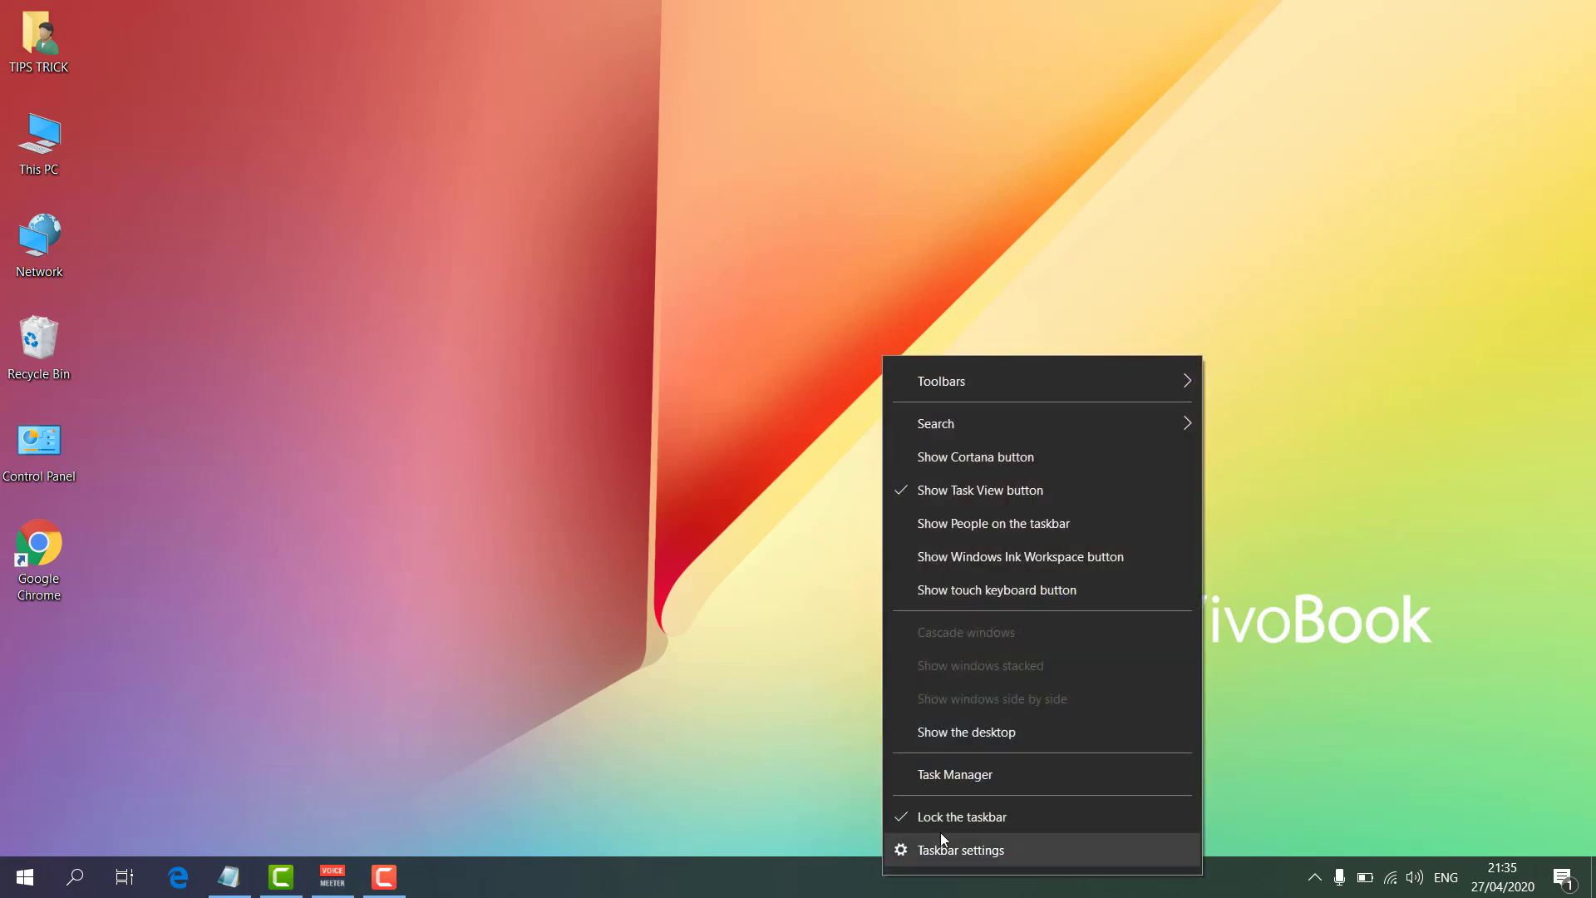
{"action": "left_click", "coordinate": [980, 774]}
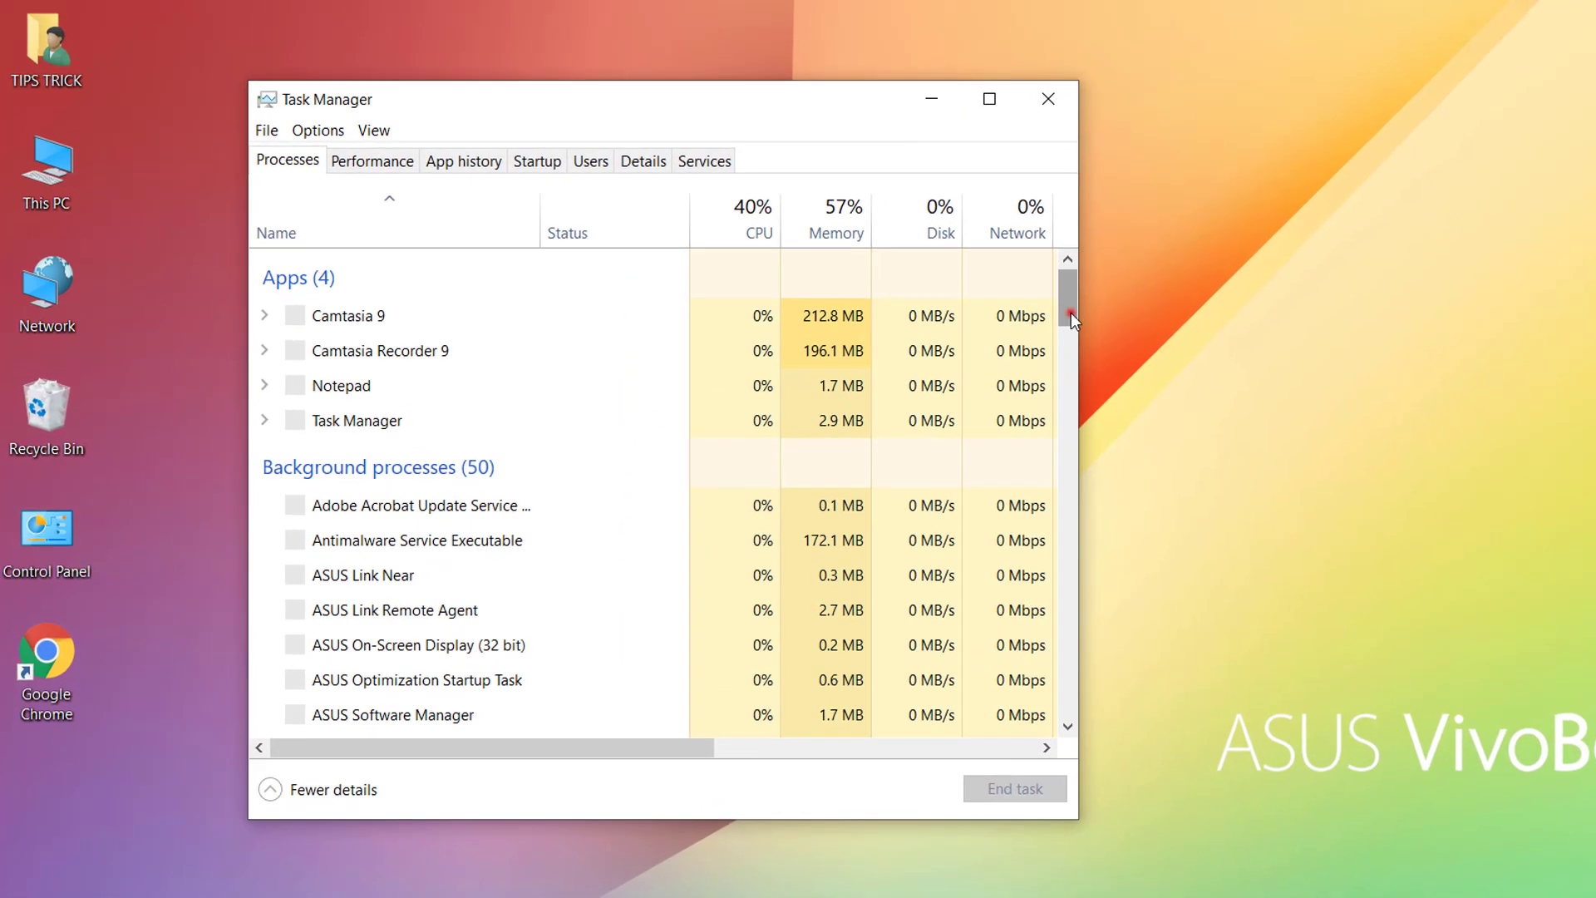
{"action": "left_click_drag", "start_coordinate": [1071, 316], "coordinate": [1069, 734]}
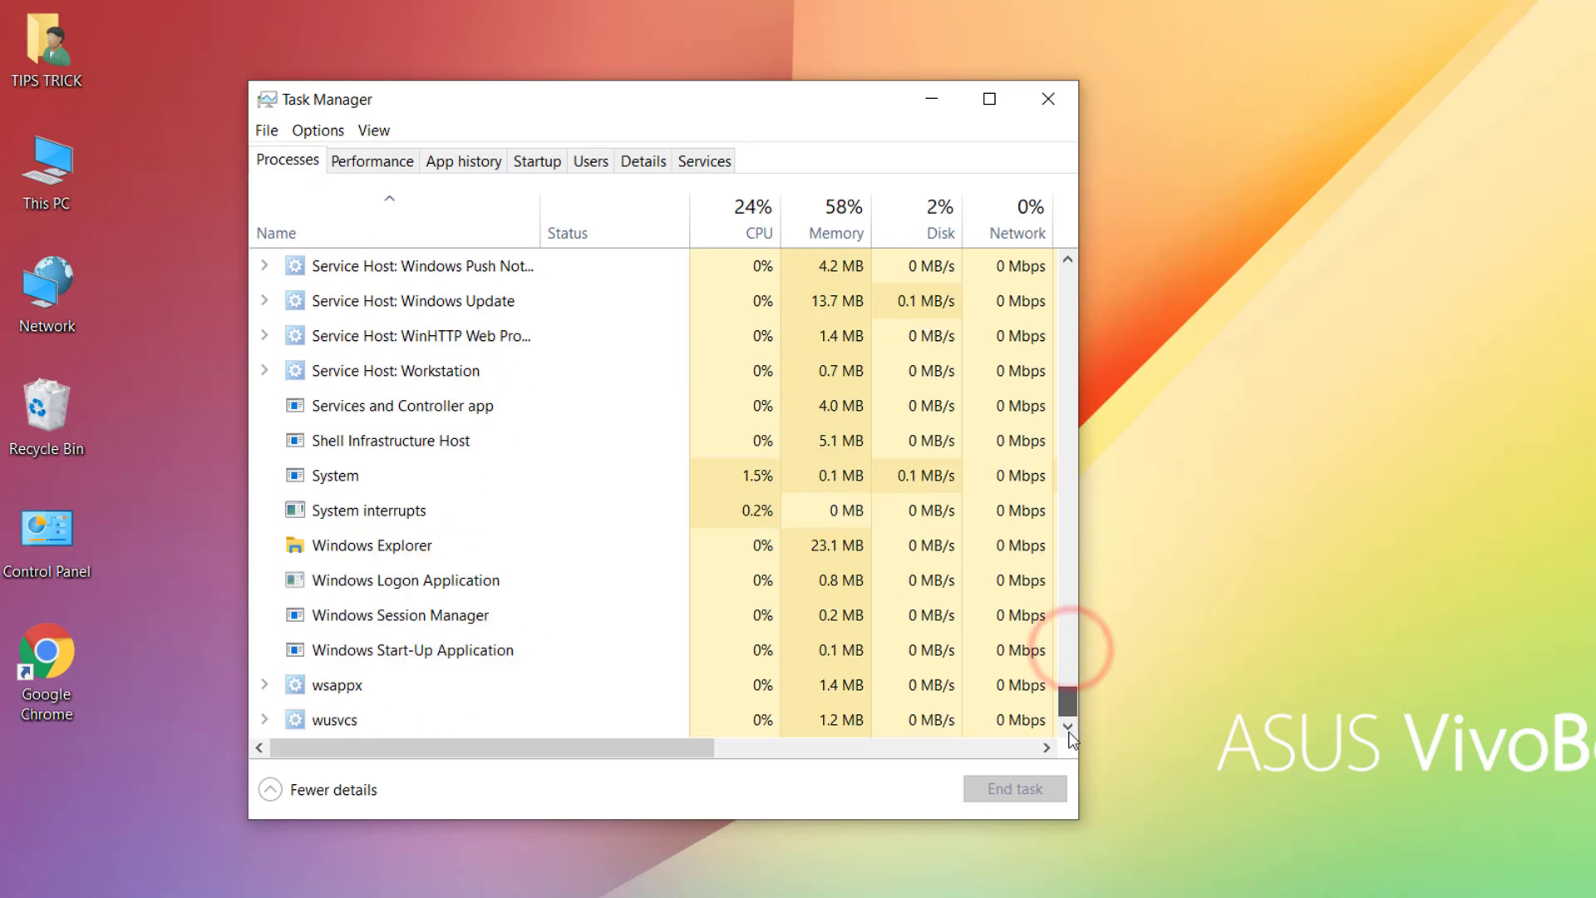
{"action": "left_click", "coordinate": [365, 542]}
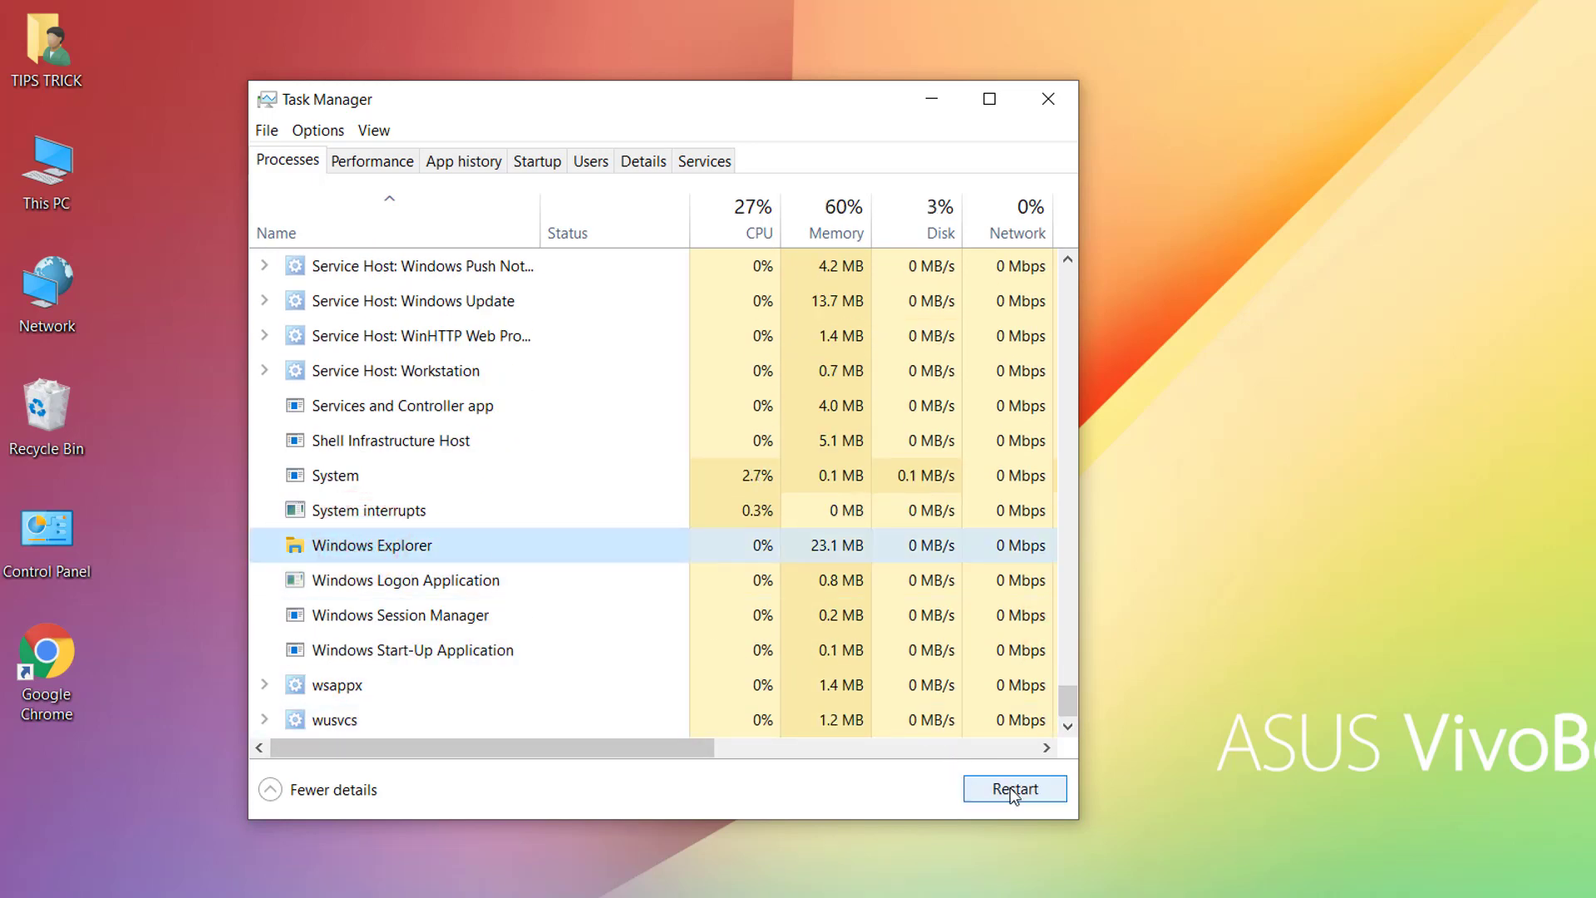
{"action": "left_click", "coordinate": [1045, 98]}
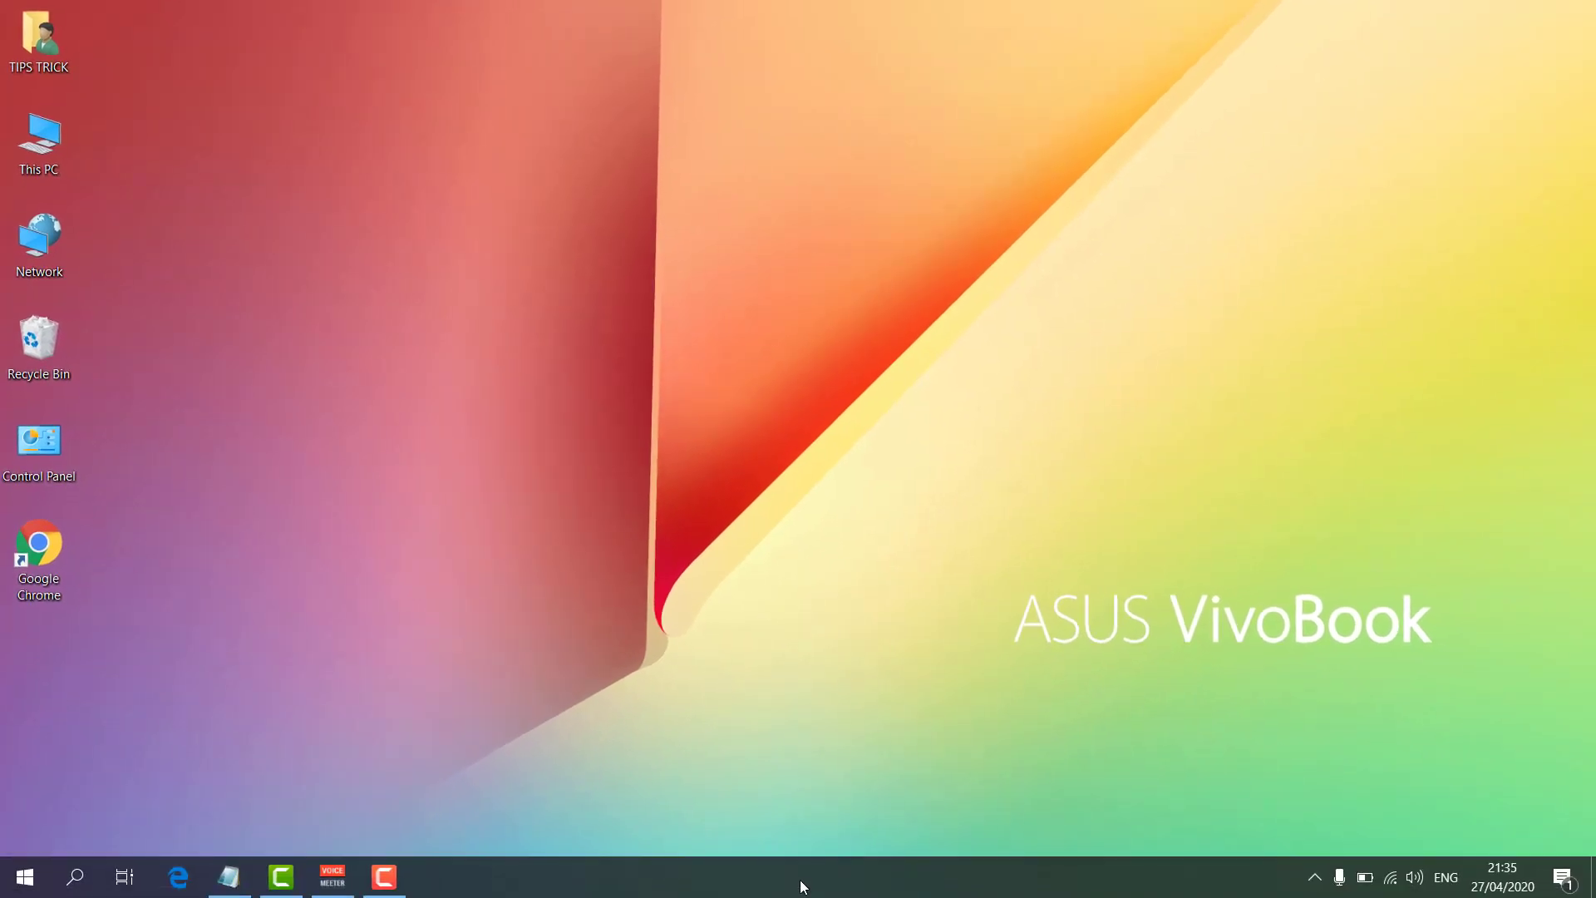
Open Task Manager maximized on its Services tab.
{"action": "right_click", "coordinate": [799, 879]}
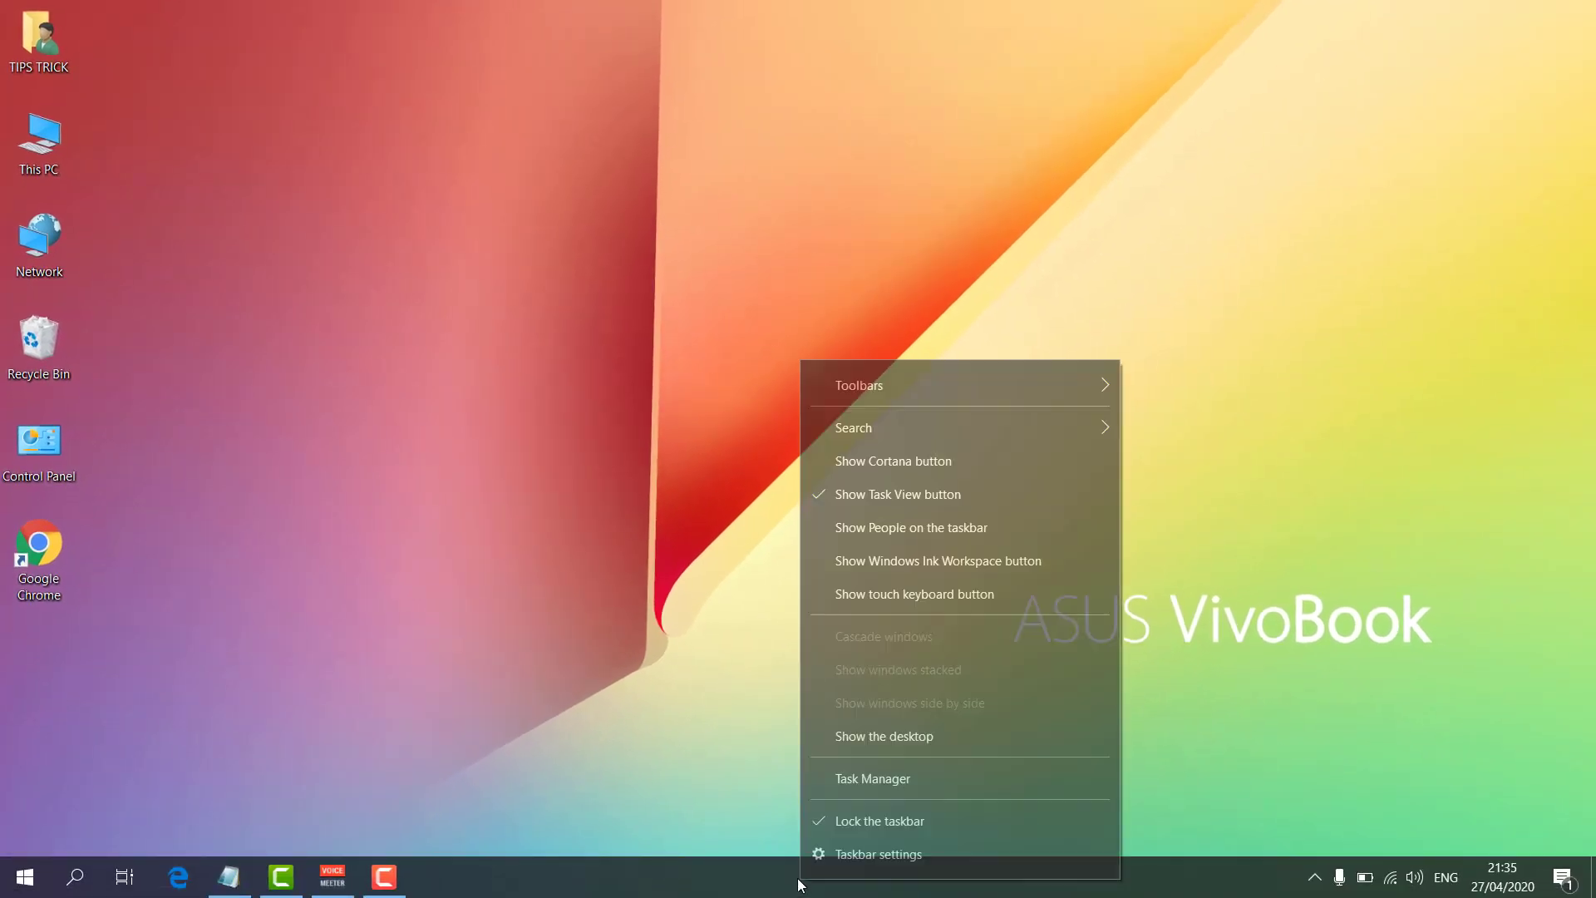
{"action": "left_click", "coordinate": [887, 779]}
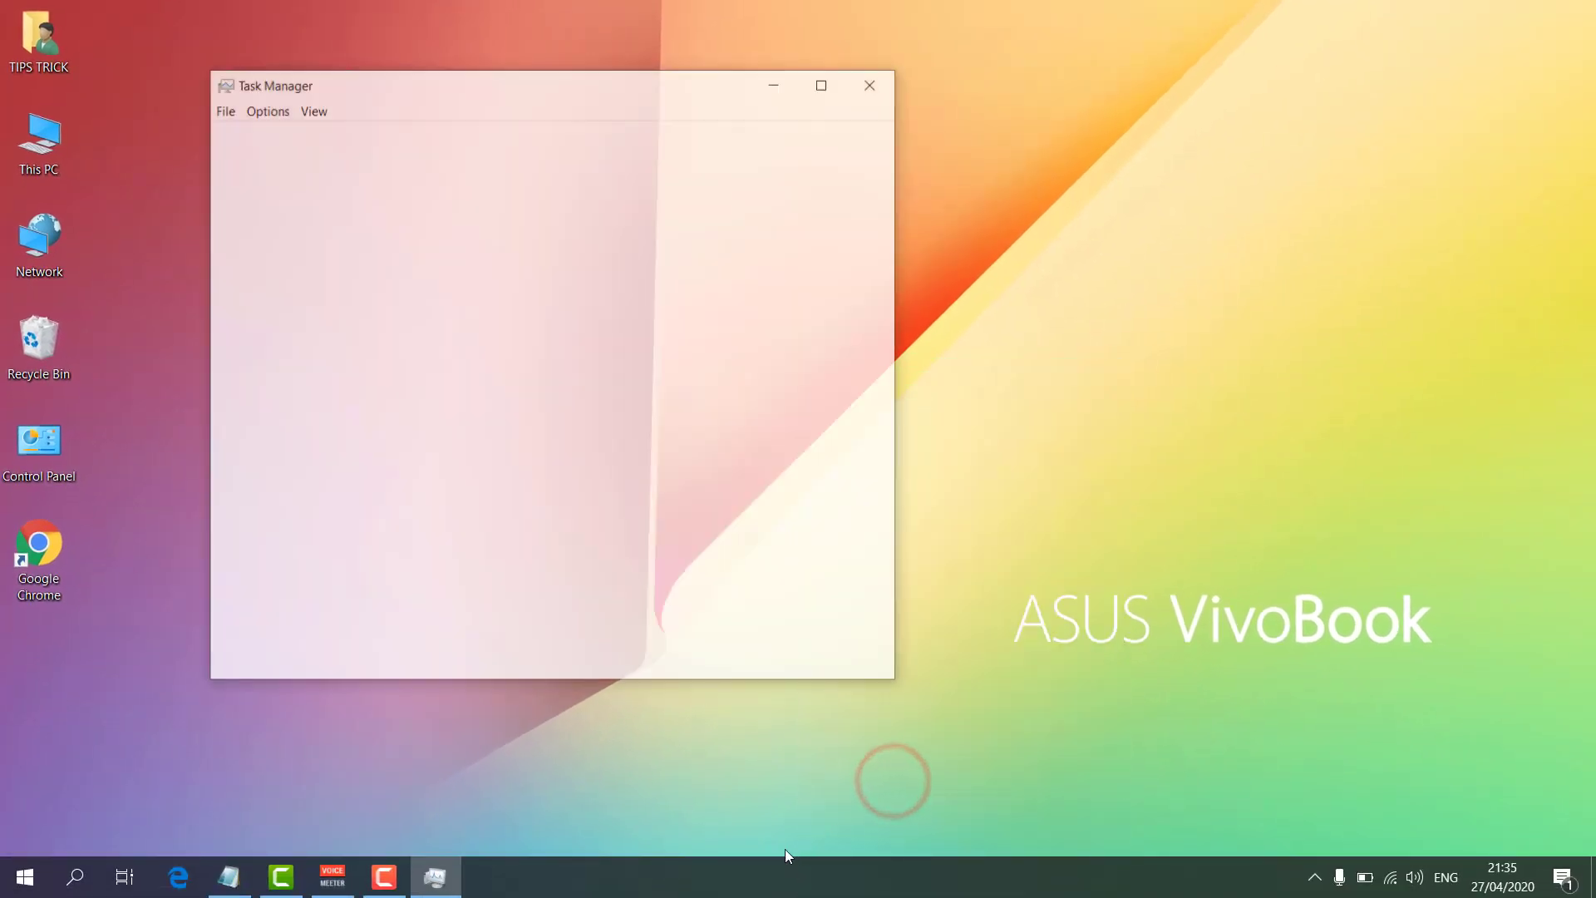
{"action": "left_click", "coordinate": [589, 138]}
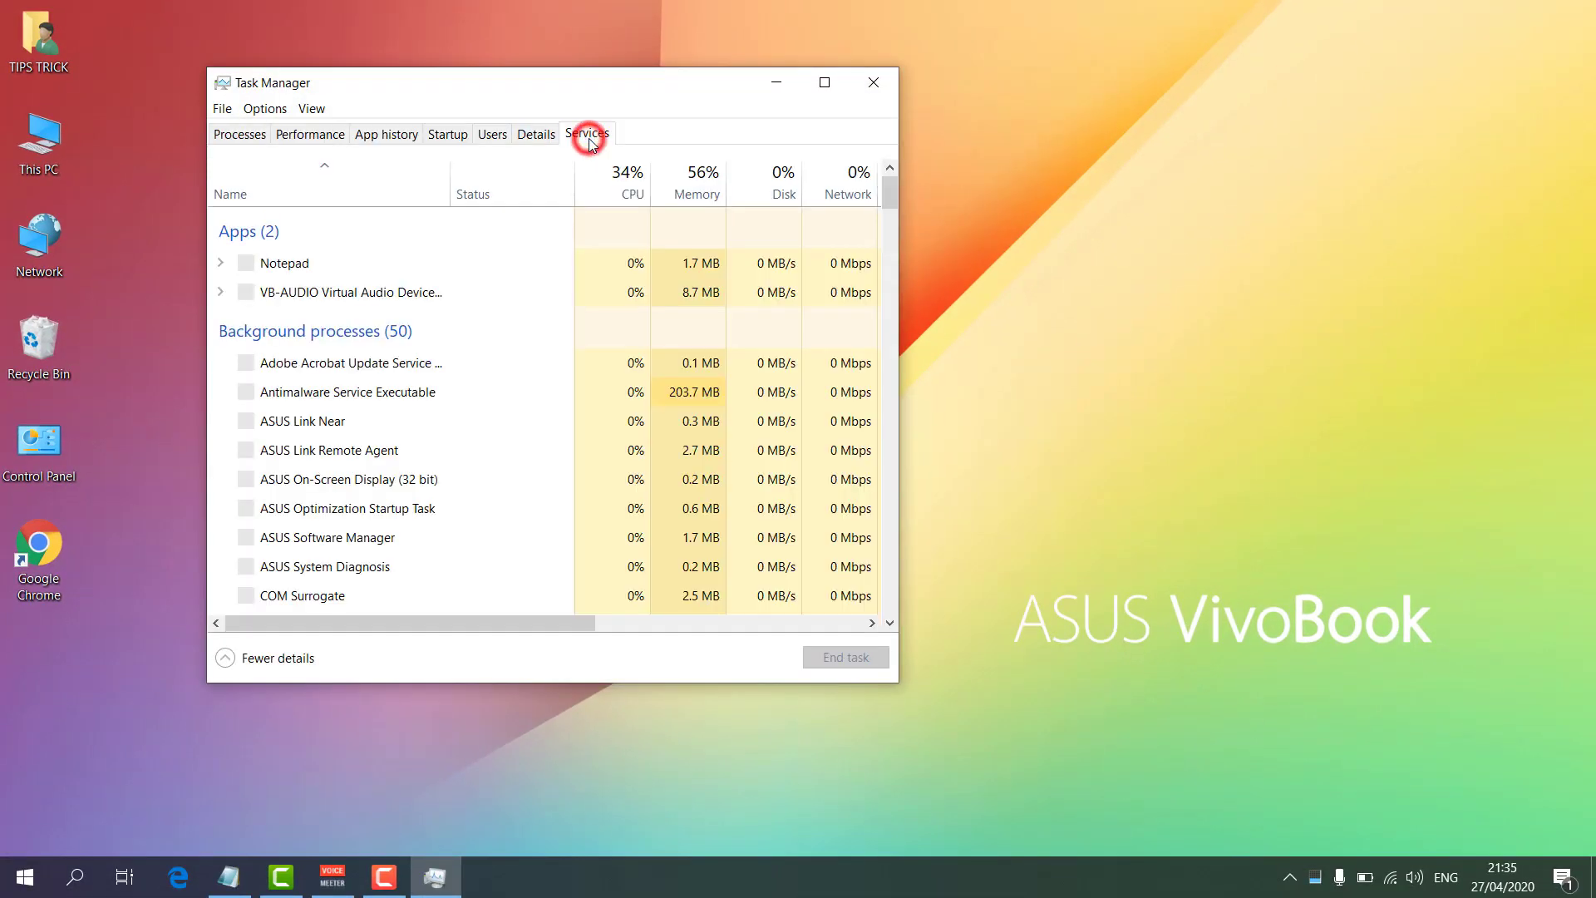
{"action": "left_click", "coordinate": [824, 82]}
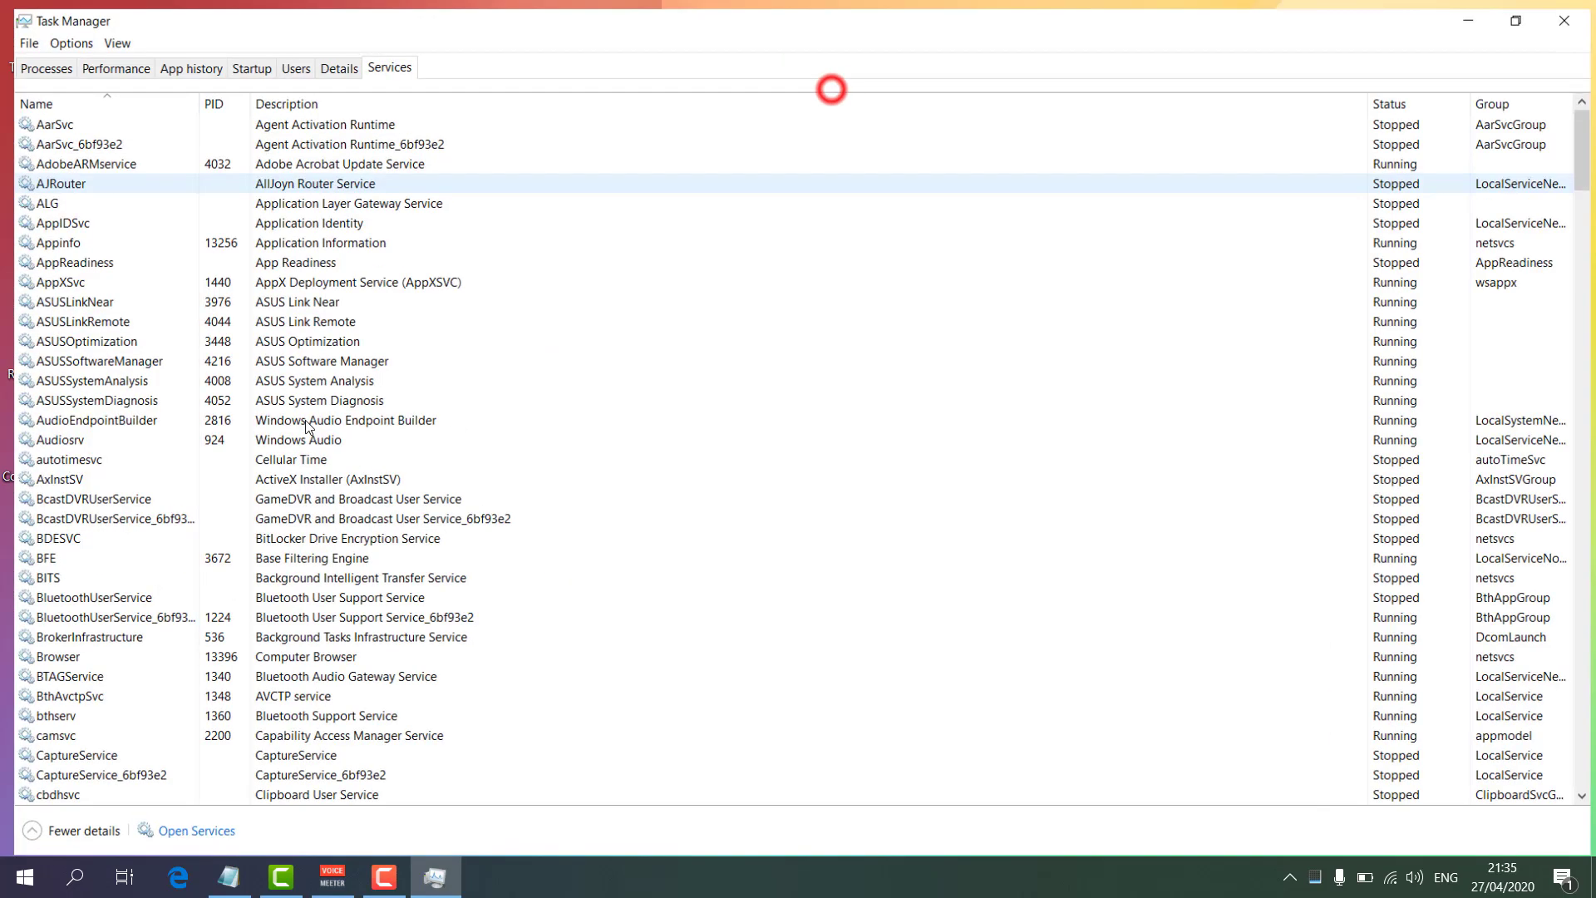
{"action": "scroll", "coordinate": [166, 499], "scroll_direction": "down", "scroll_amount": 2}
Sort services by description, locate WSearch, and open the Services console from it.
{"action": "key", "text": "w"}
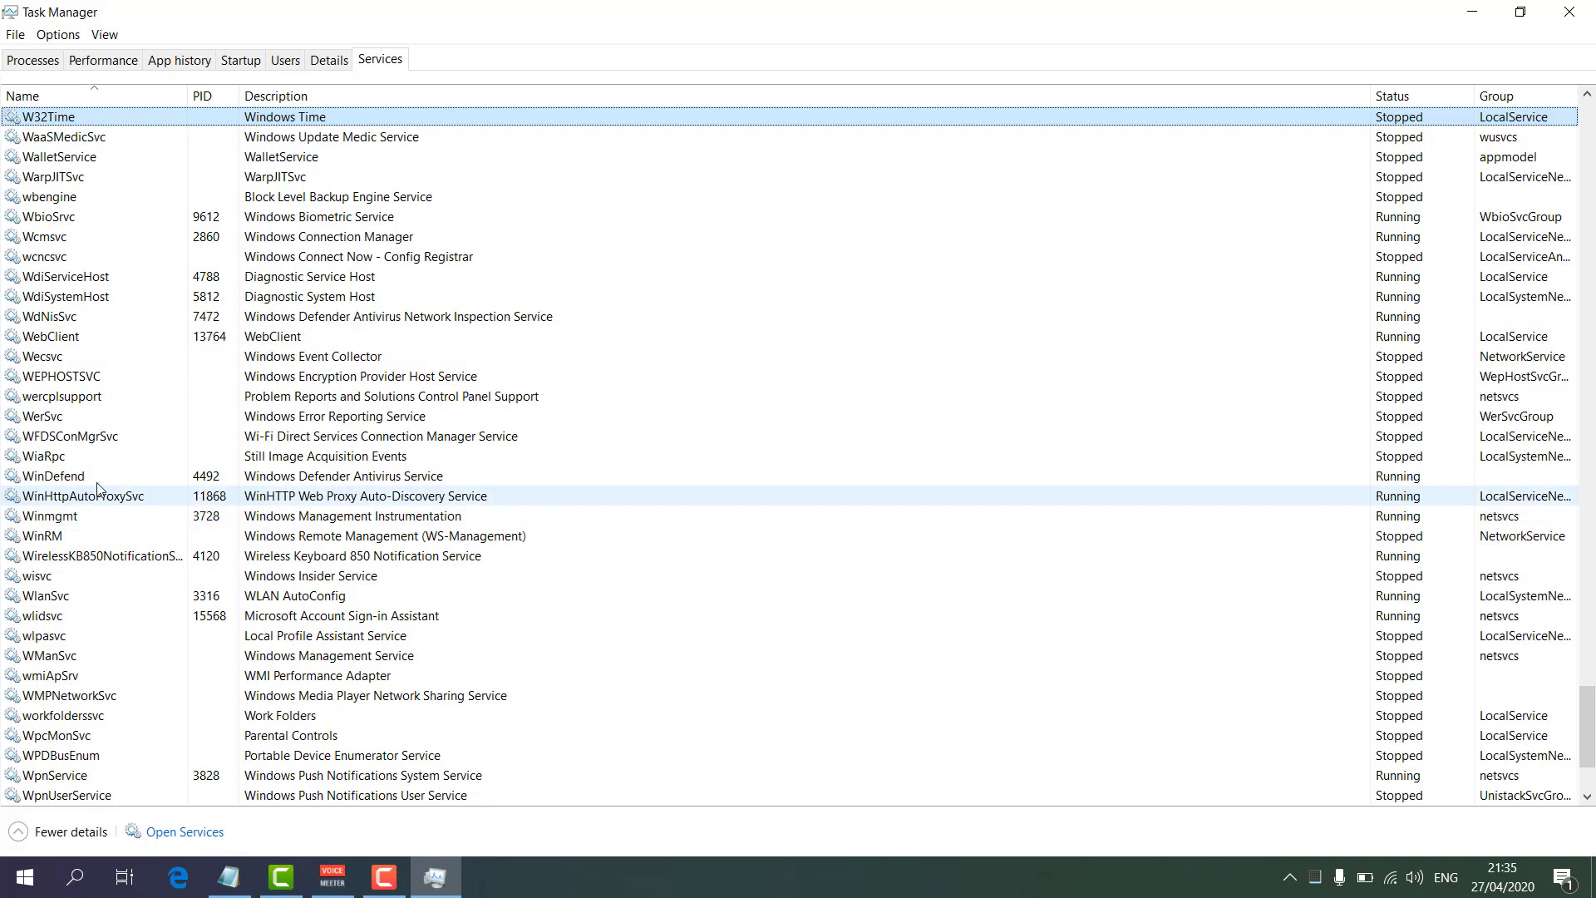
{"action": "left_click", "coordinate": [301, 357]}
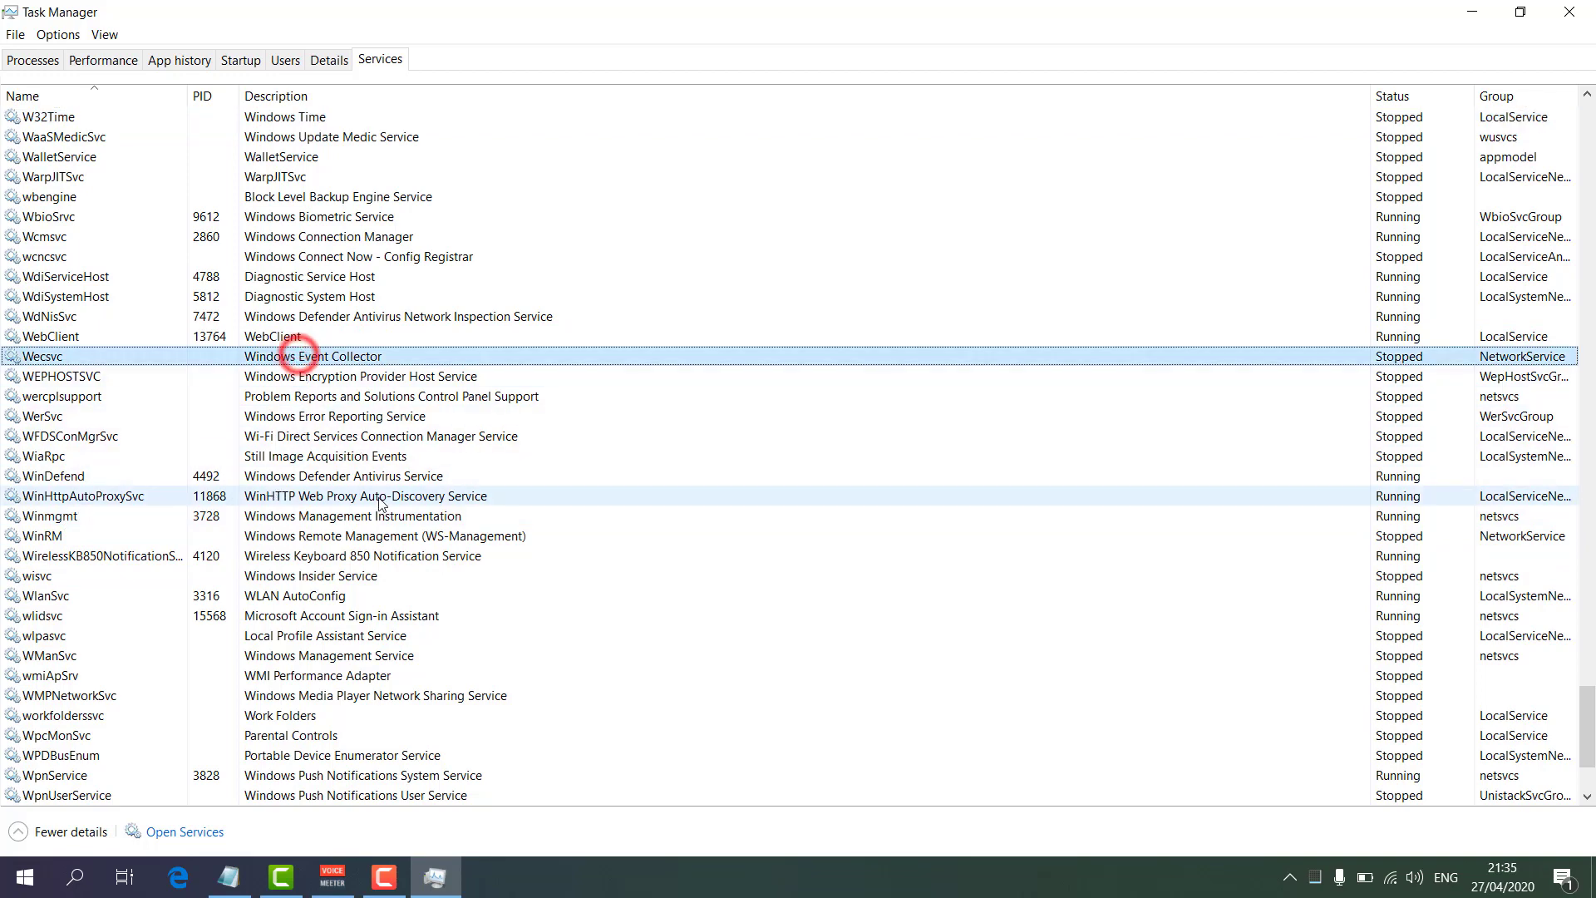
{"action": "left_click", "coordinate": [296, 637]}
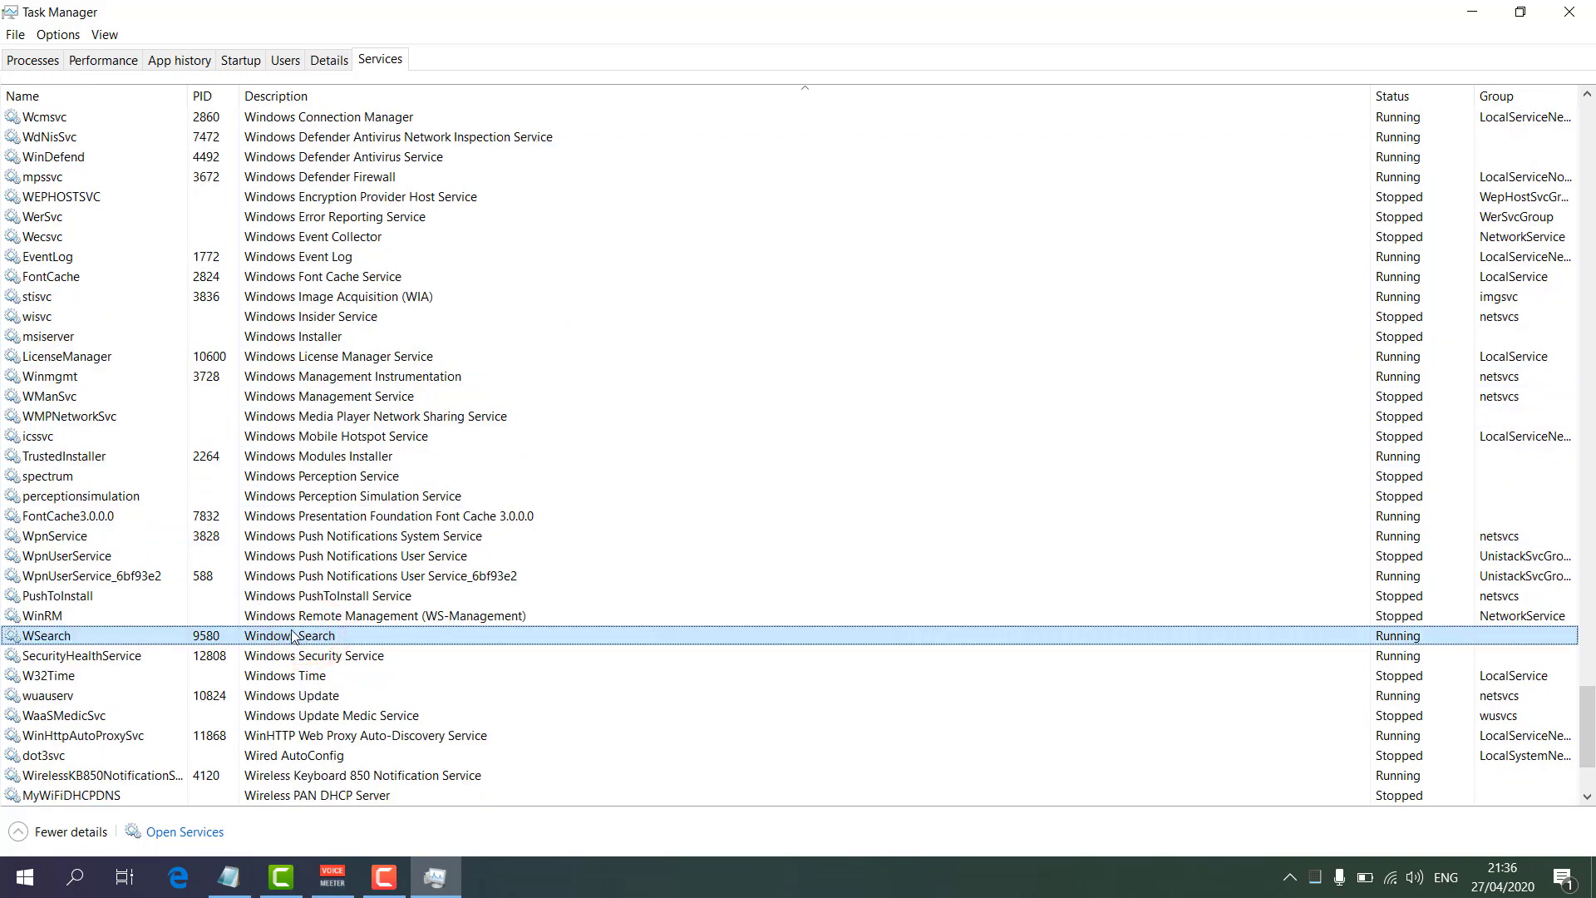
{"action": "right_click", "coordinate": [293, 637]}
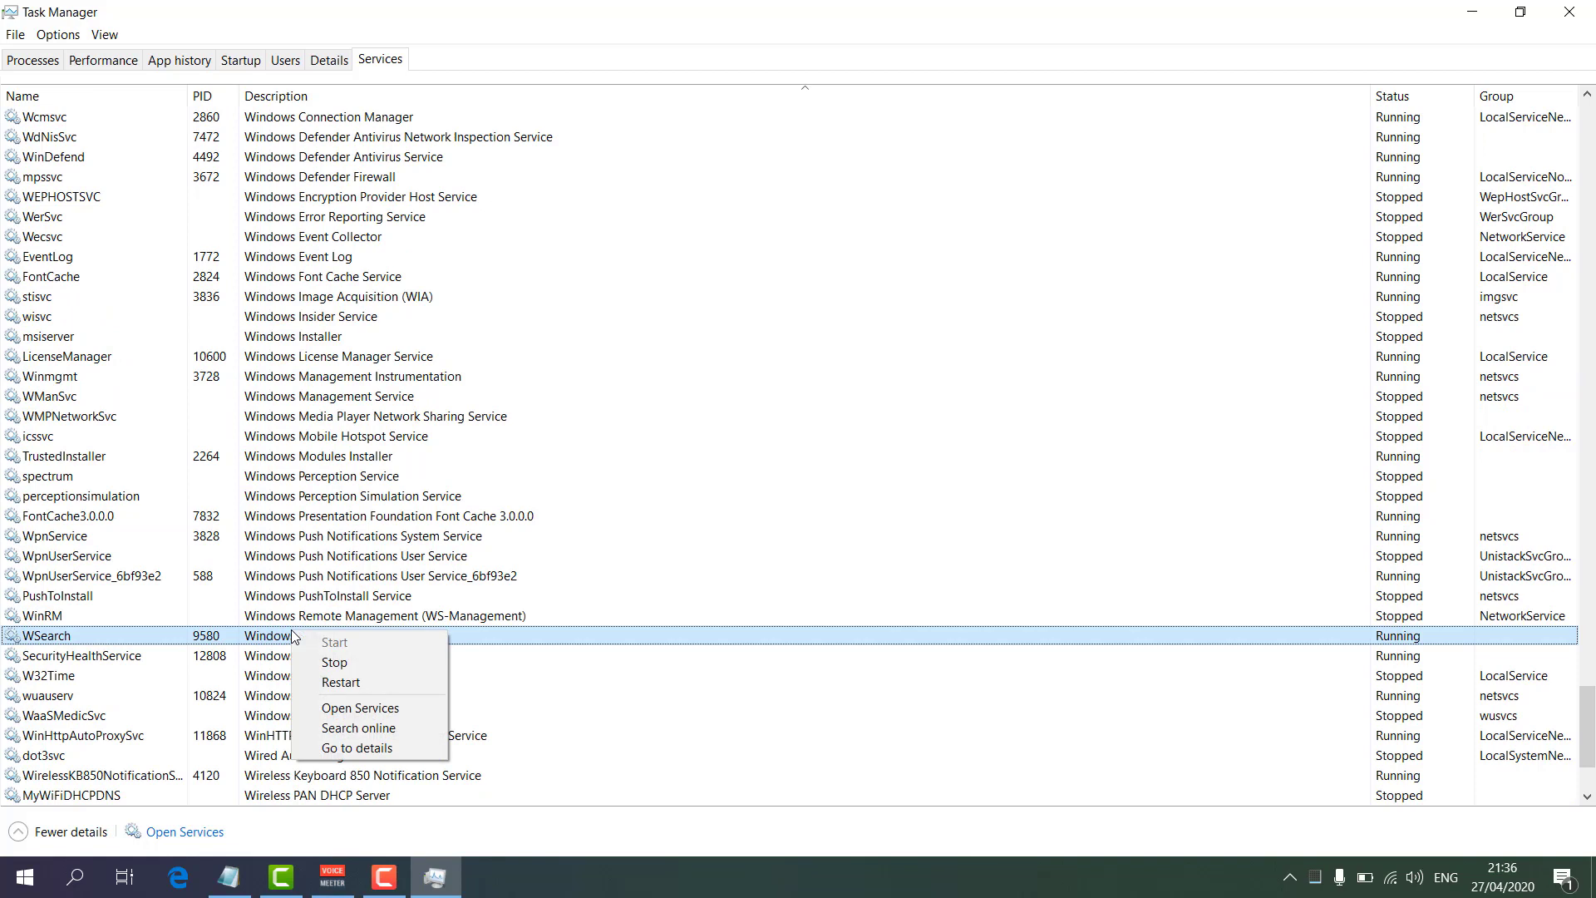
{"action": "left_click", "coordinate": [391, 711]}
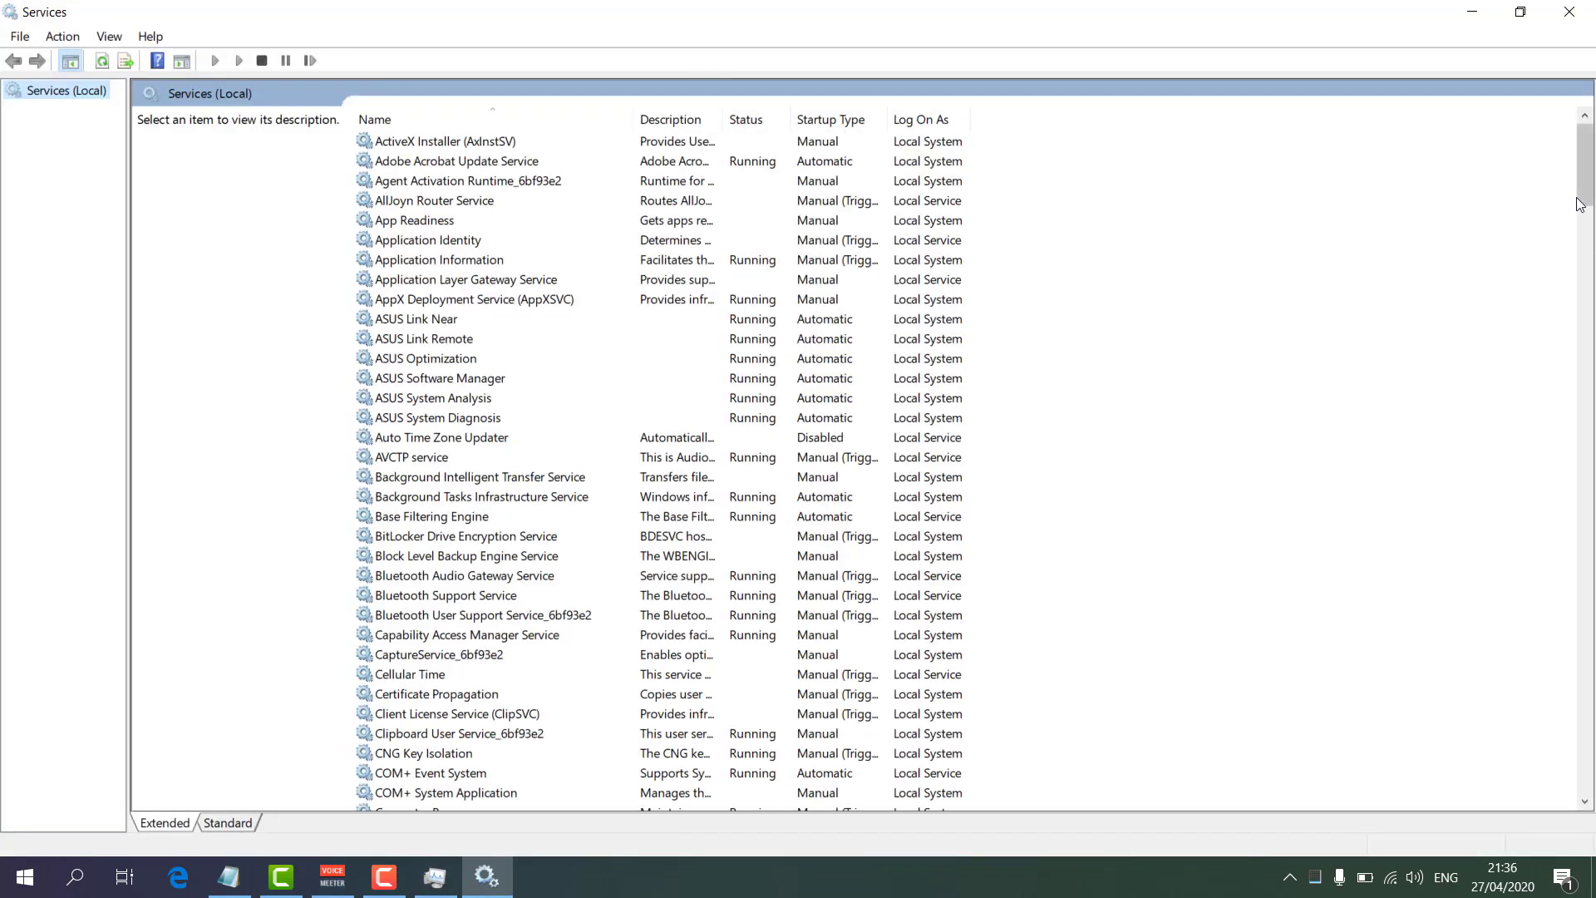
Inspect the Windows Search service's startup type, leaving it Automatic (Delayed Start), and cancel.
{"action": "left_click_drag", "start_coordinate": [1585, 165], "coordinate": [1584, 522]}
{"action": "left_click", "coordinate": [517, 416]}
{"action": "key", "text": "w"}
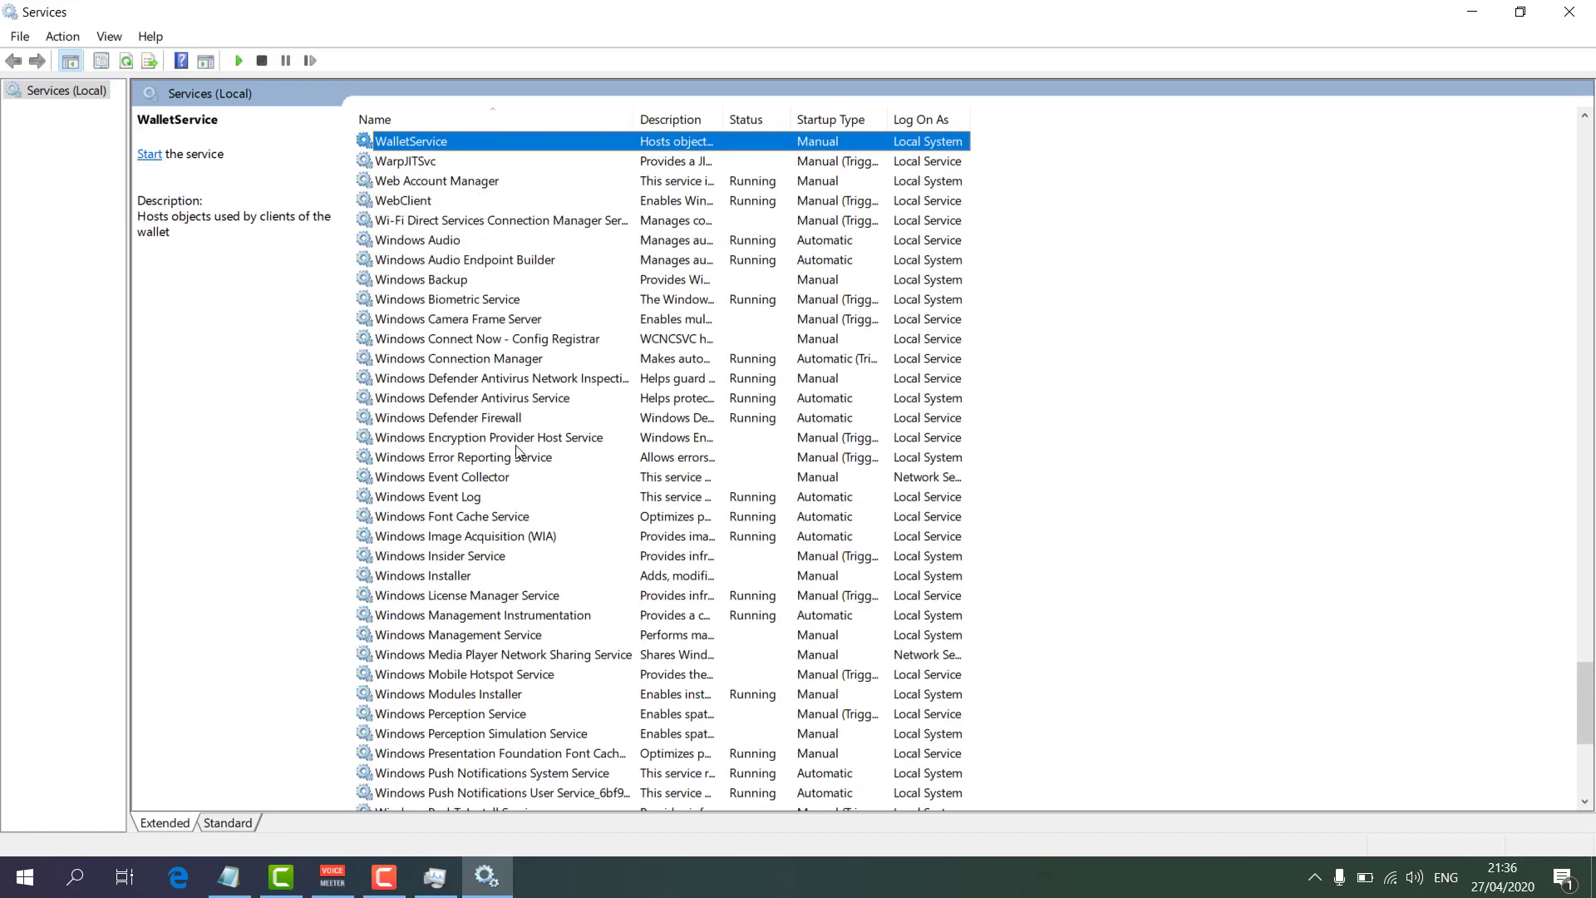
{"action": "scroll", "coordinate": [489, 520], "scroll_direction": "down", "scroll_amount": 4}
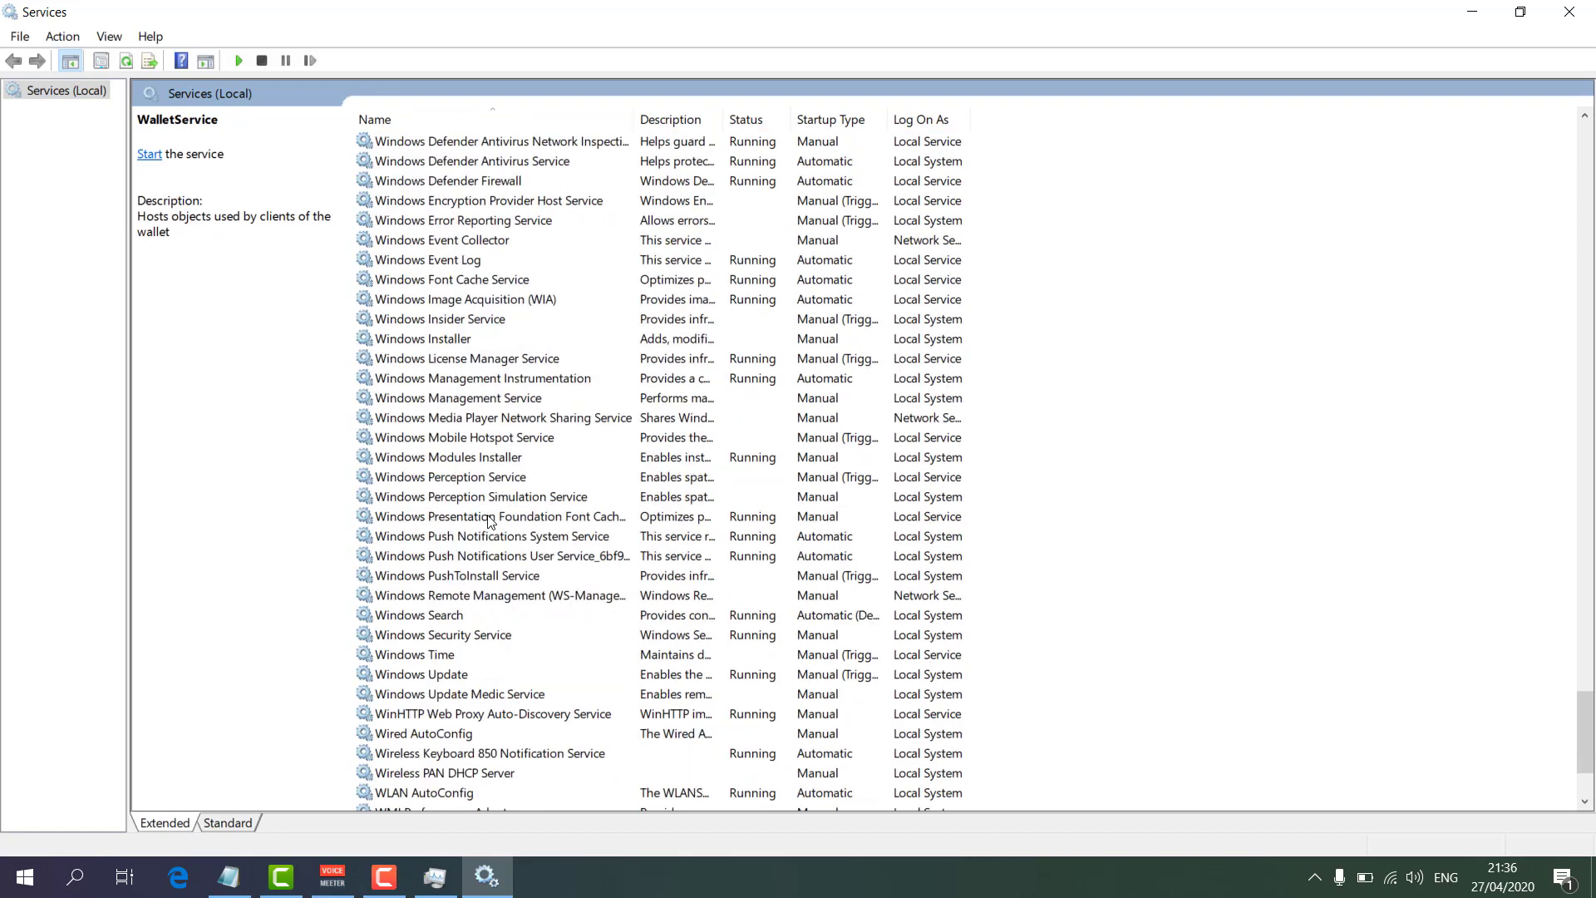
{"action": "left_click", "coordinate": [445, 617]}
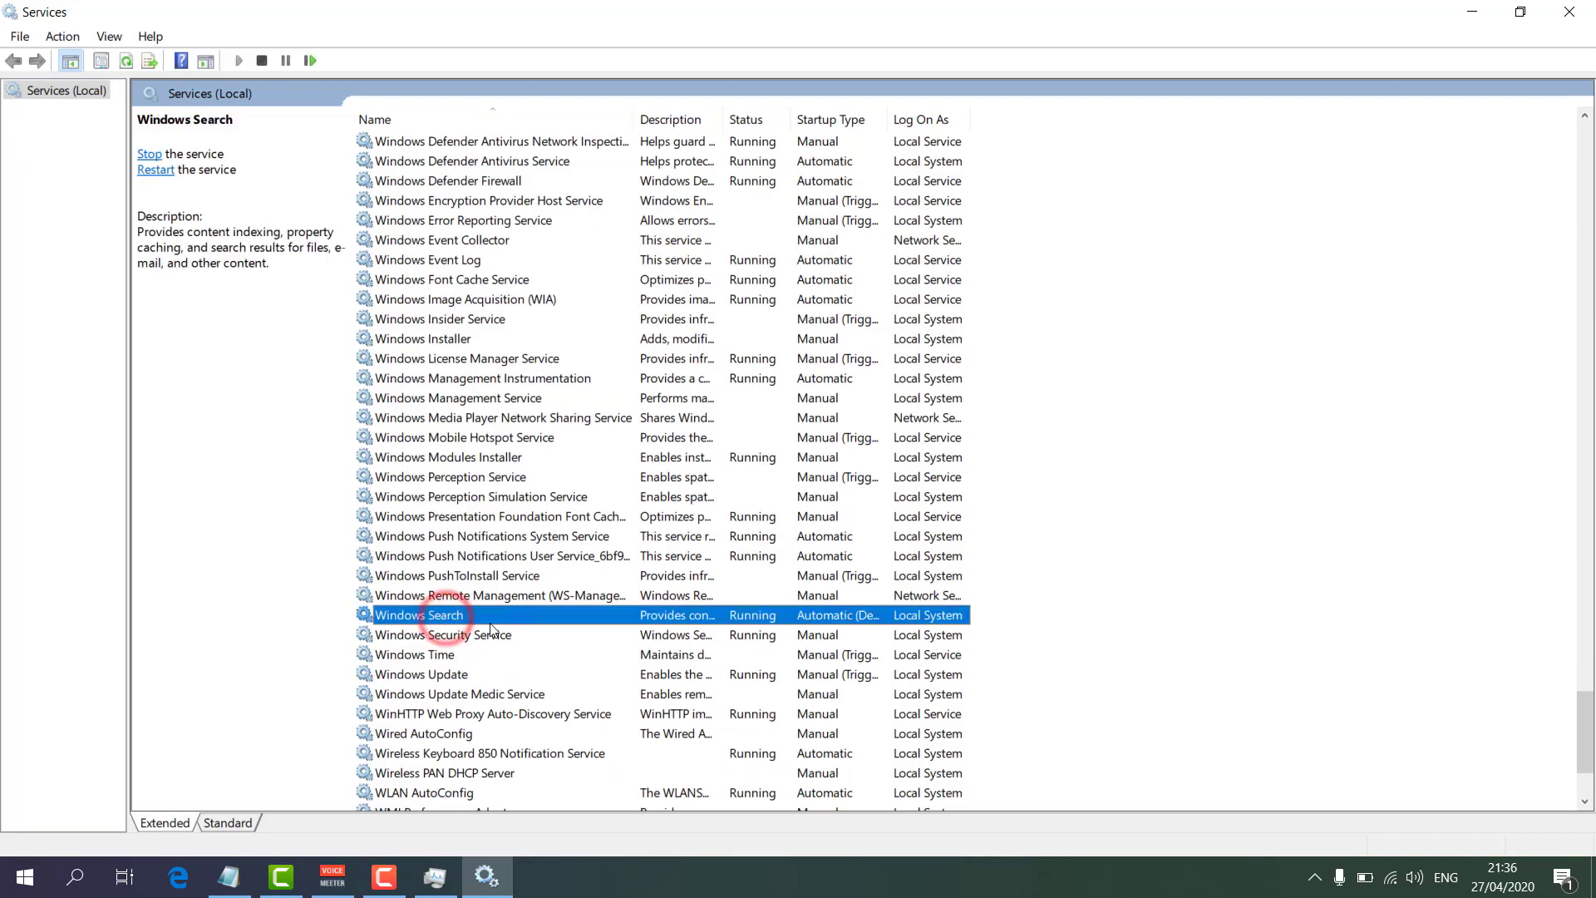
{"action": "double_click", "coordinate": [478, 615]}
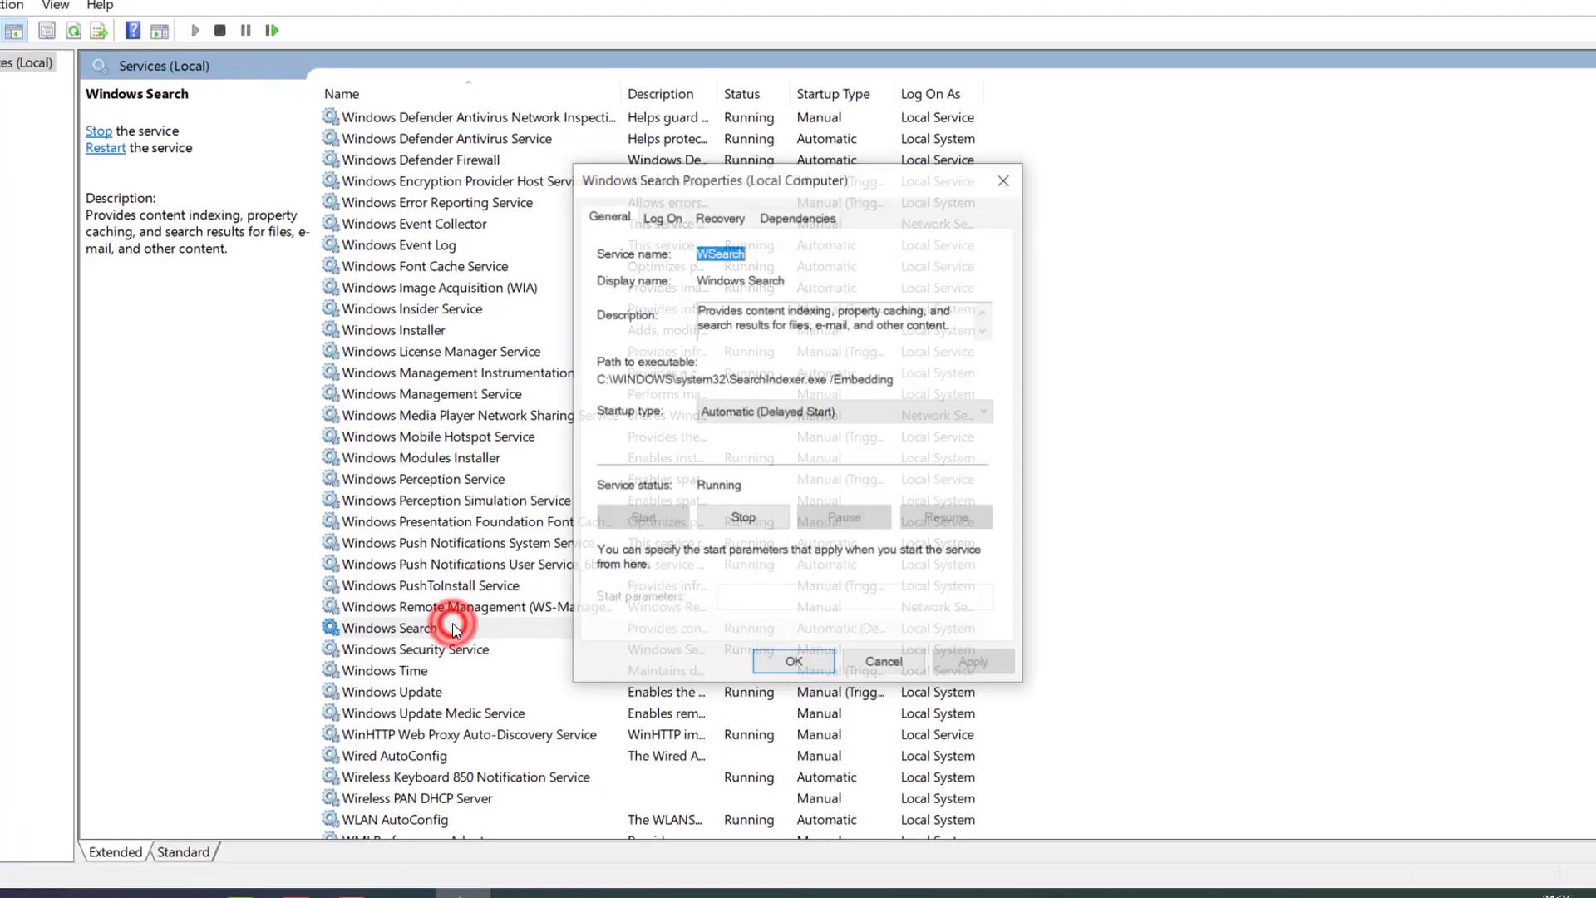
{"action": "left_click", "coordinate": [779, 415]}
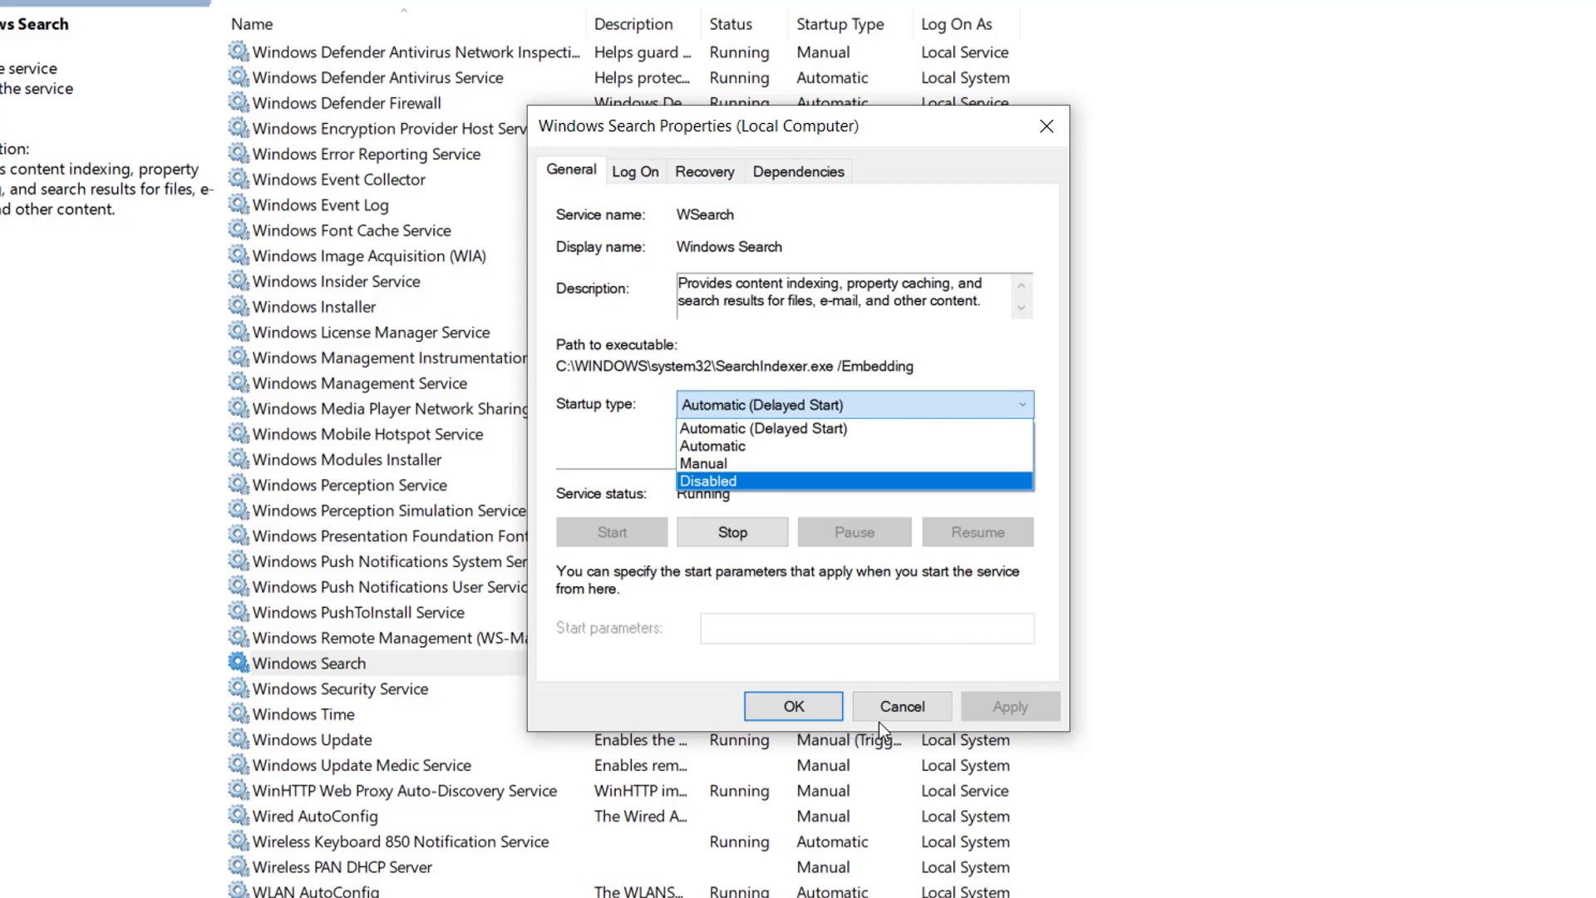
{"action": "left_click", "coordinate": [900, 717]}
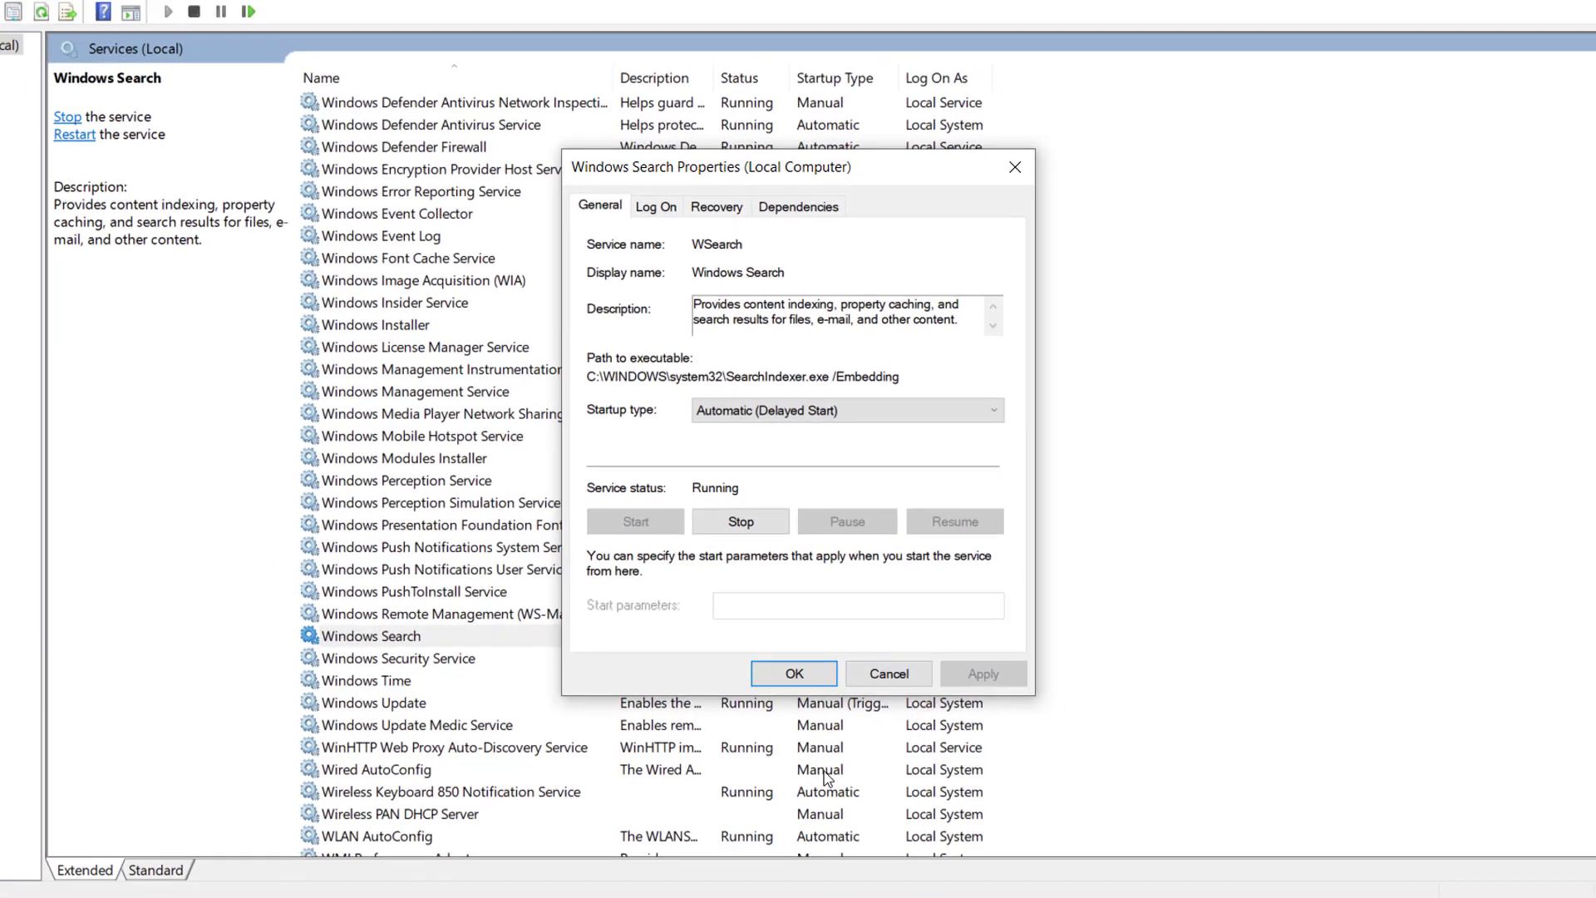
{"action": "left_click", "coordinate": [893, 674]}
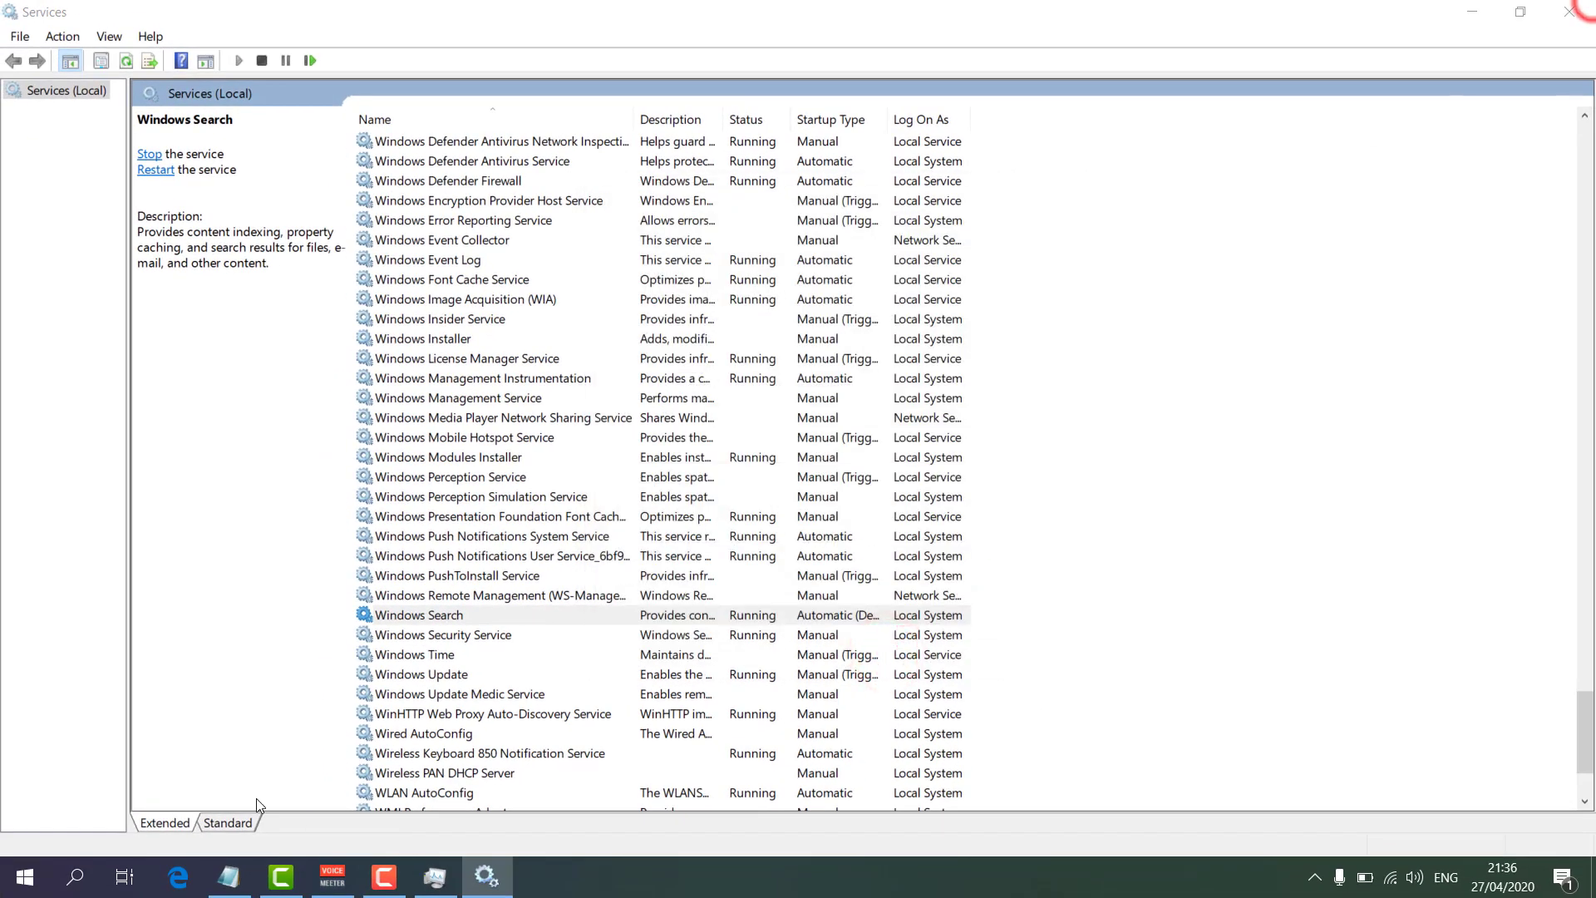
Close the Services console and the Task Manager window.
{"action": "left_click", "coordinate": [1570, 12]}
{"action": "left_click", "coordinate": [952, 489]}
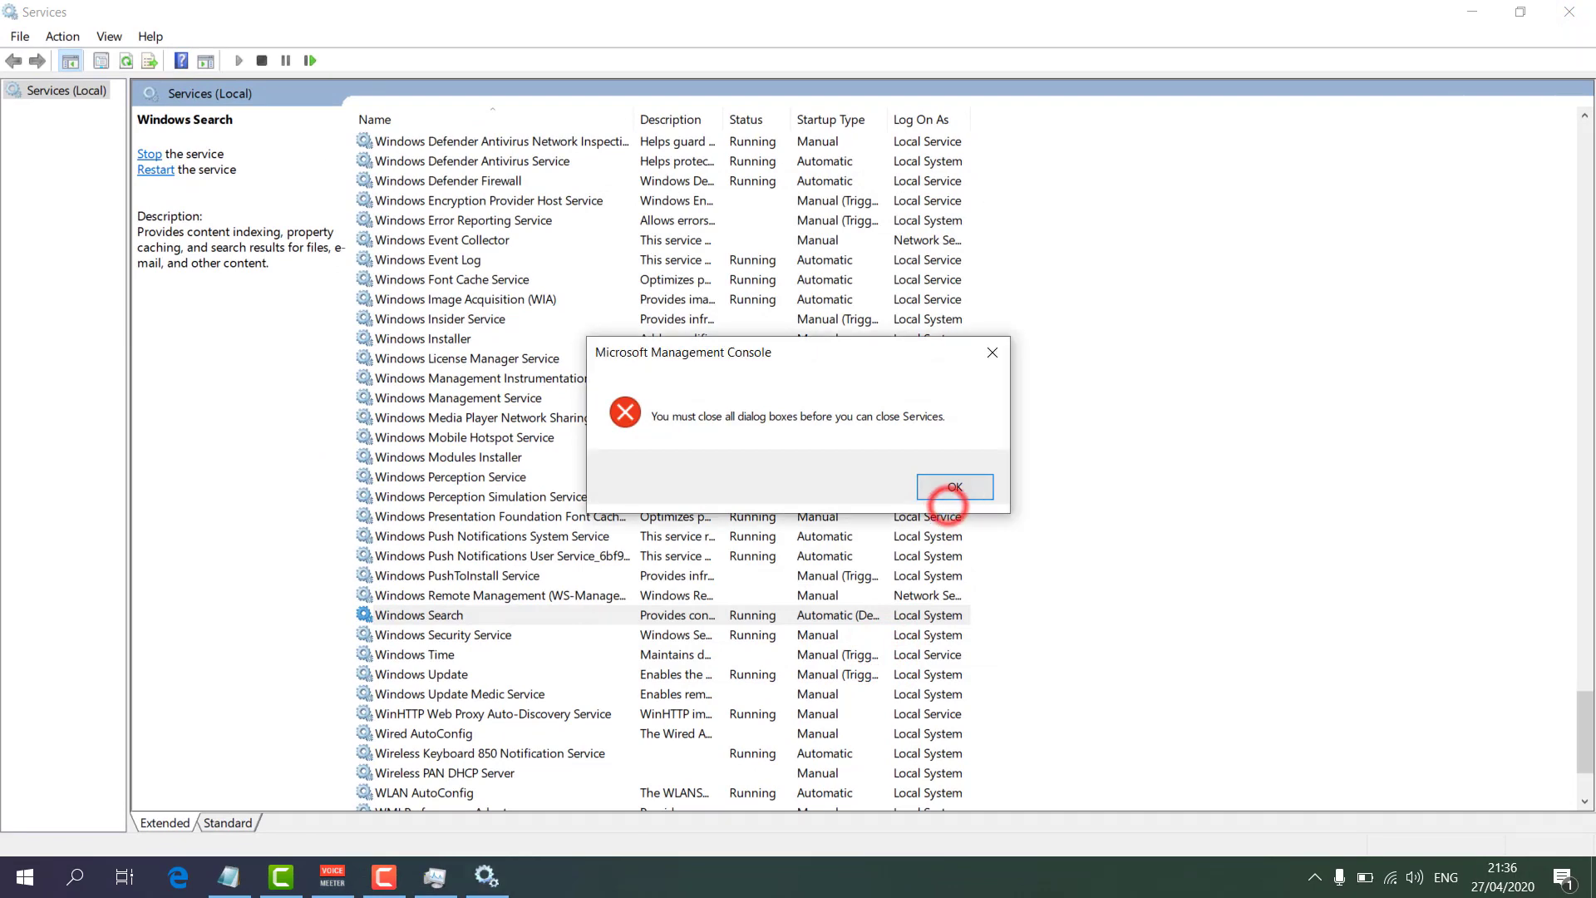
{"action": "left_click", "coordinate": [968, 488]}
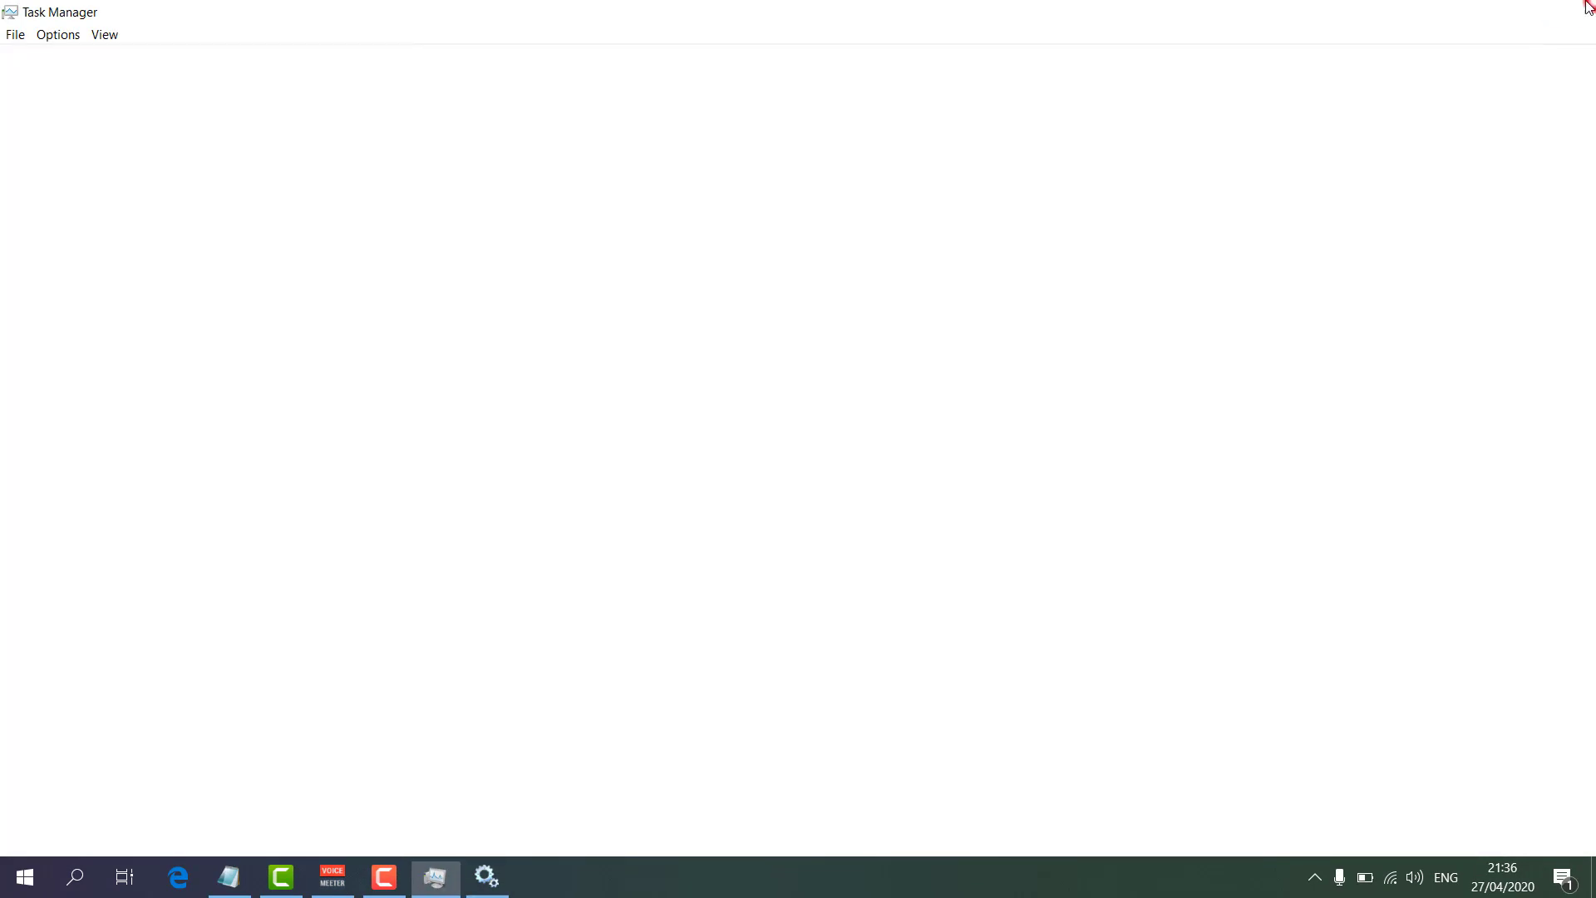
{"action": "left_click", "coordinate": [1588, 7]}
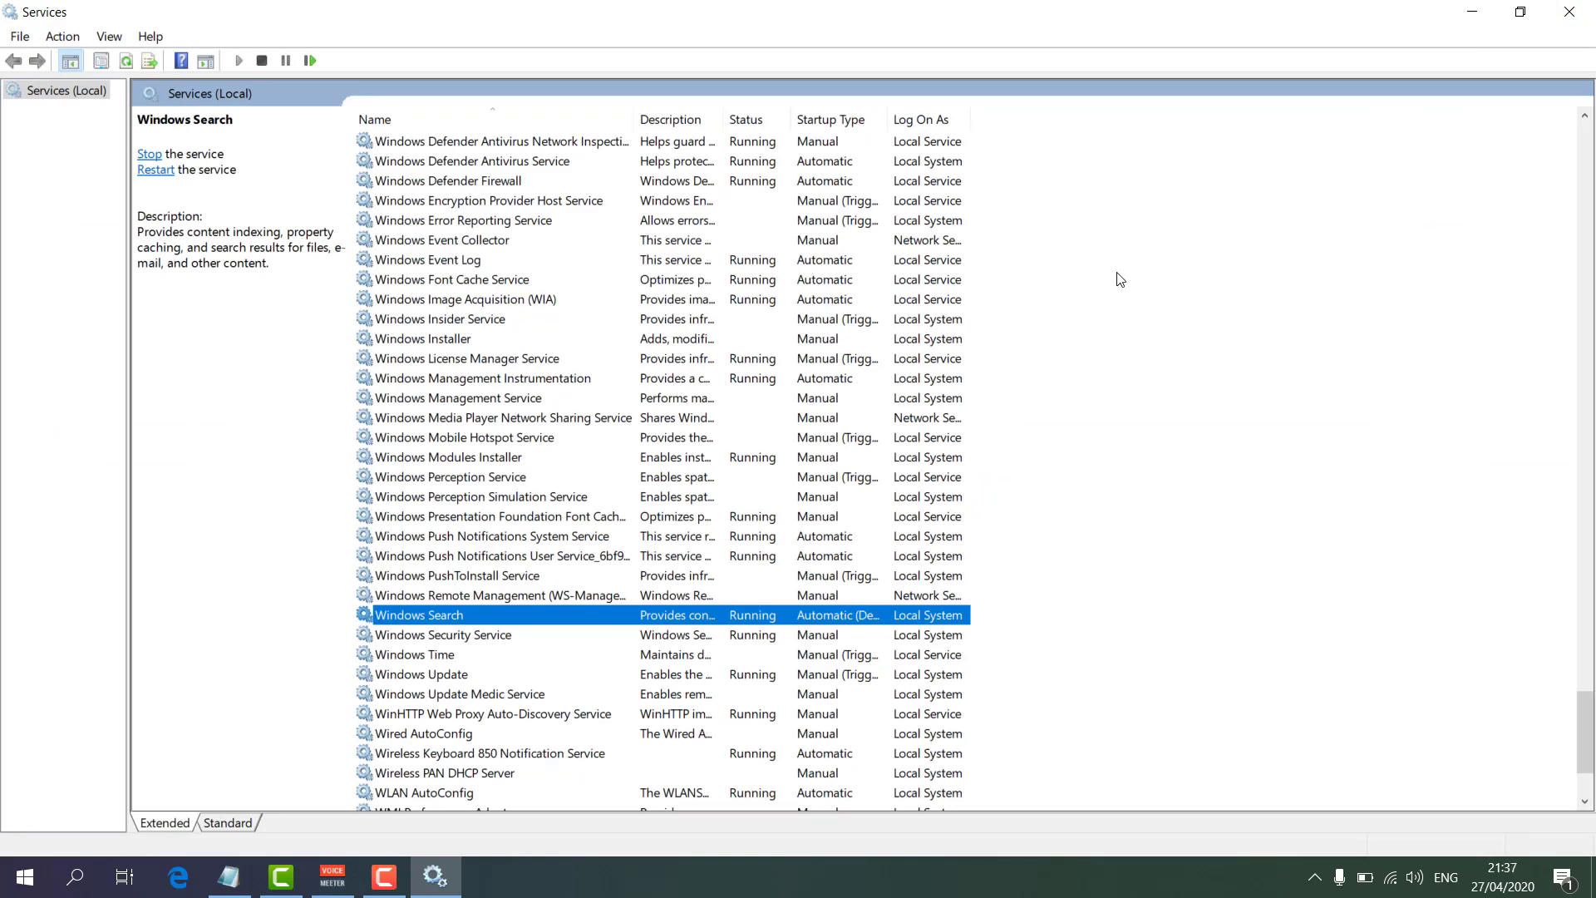
{"action": "scroll", "coordinate": [1120, 279], "scroll_direction": "up", "scroll_amount": 1}
Open Control Panel in Large icons view and launch Indexing Options.
{"action": "left_click", "coordinate": [1570, 12]}
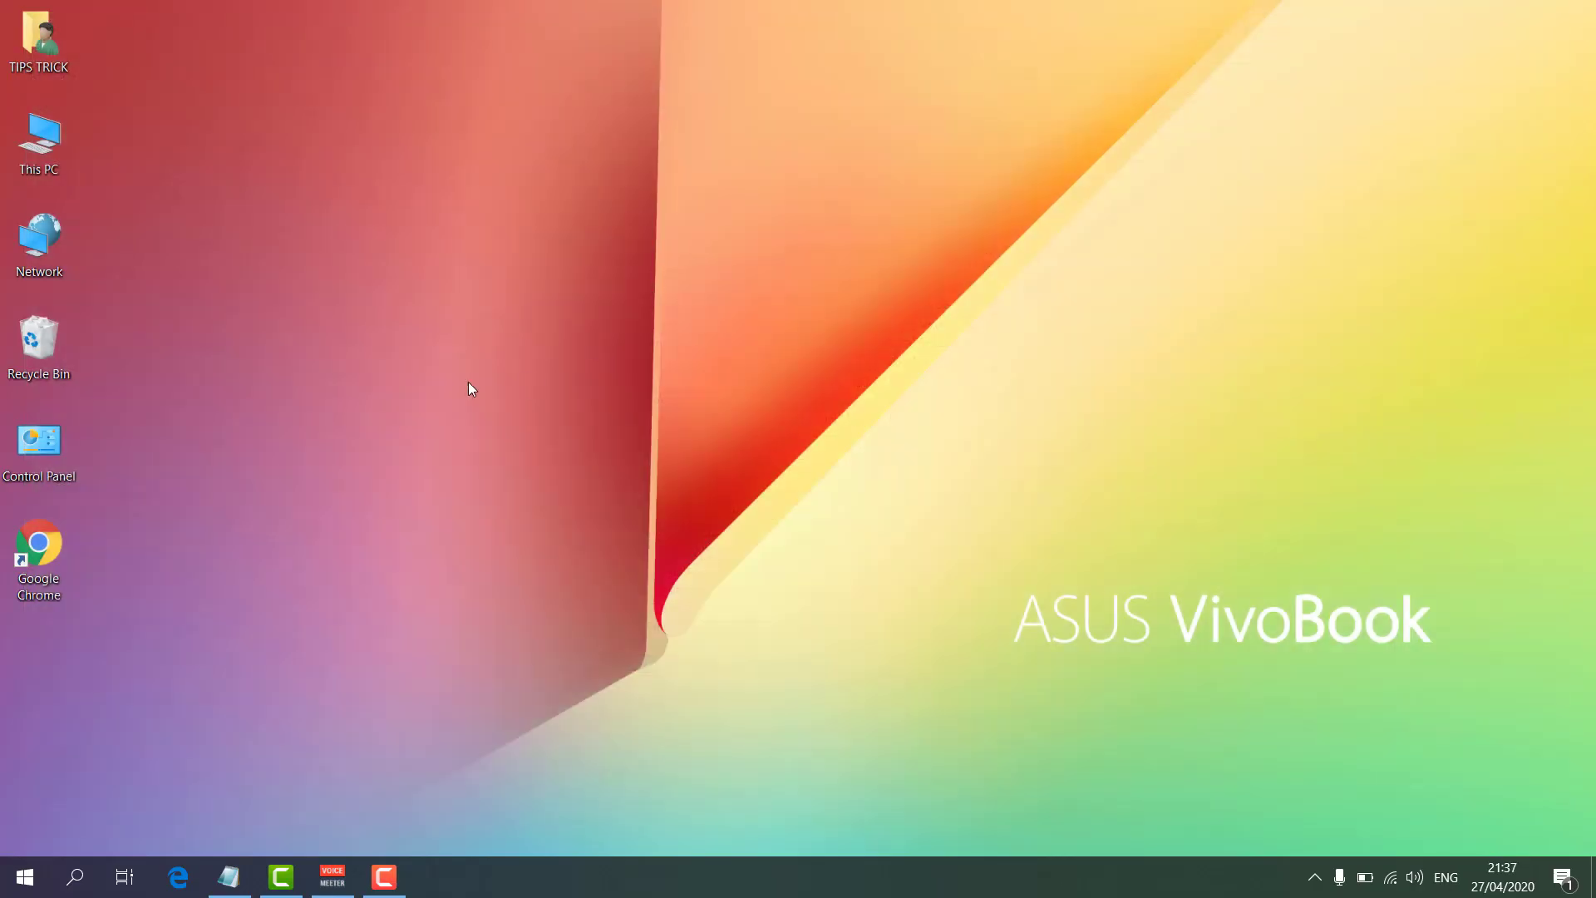
{"action": "double_click", "coordinate": [45, 461]}
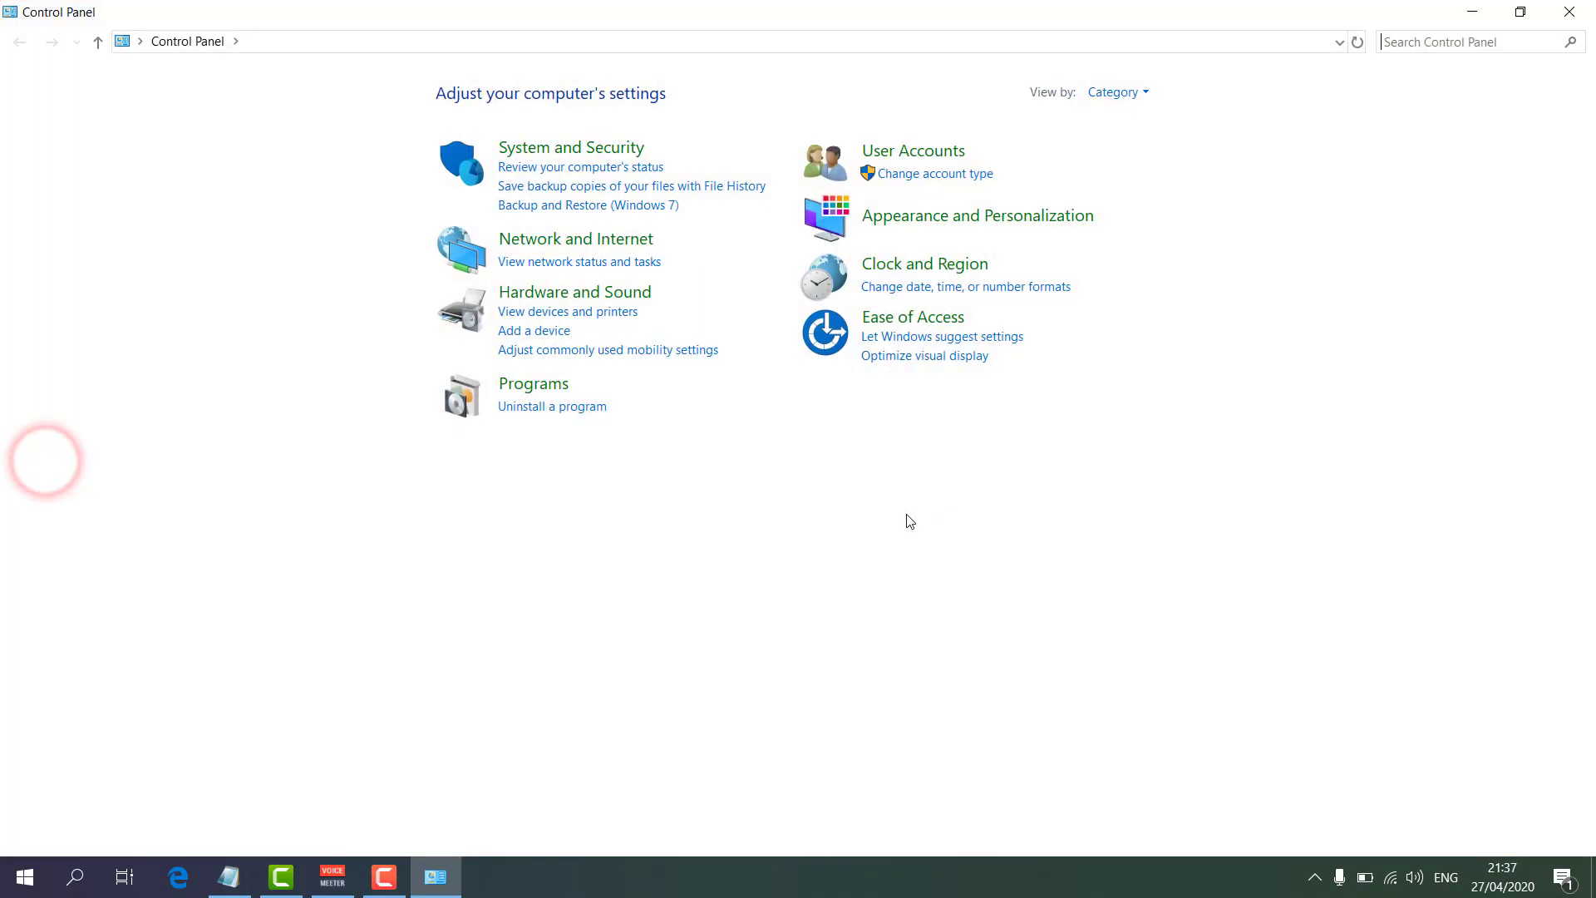
{"action": "left_click", "coordinate": [1139, 79]}
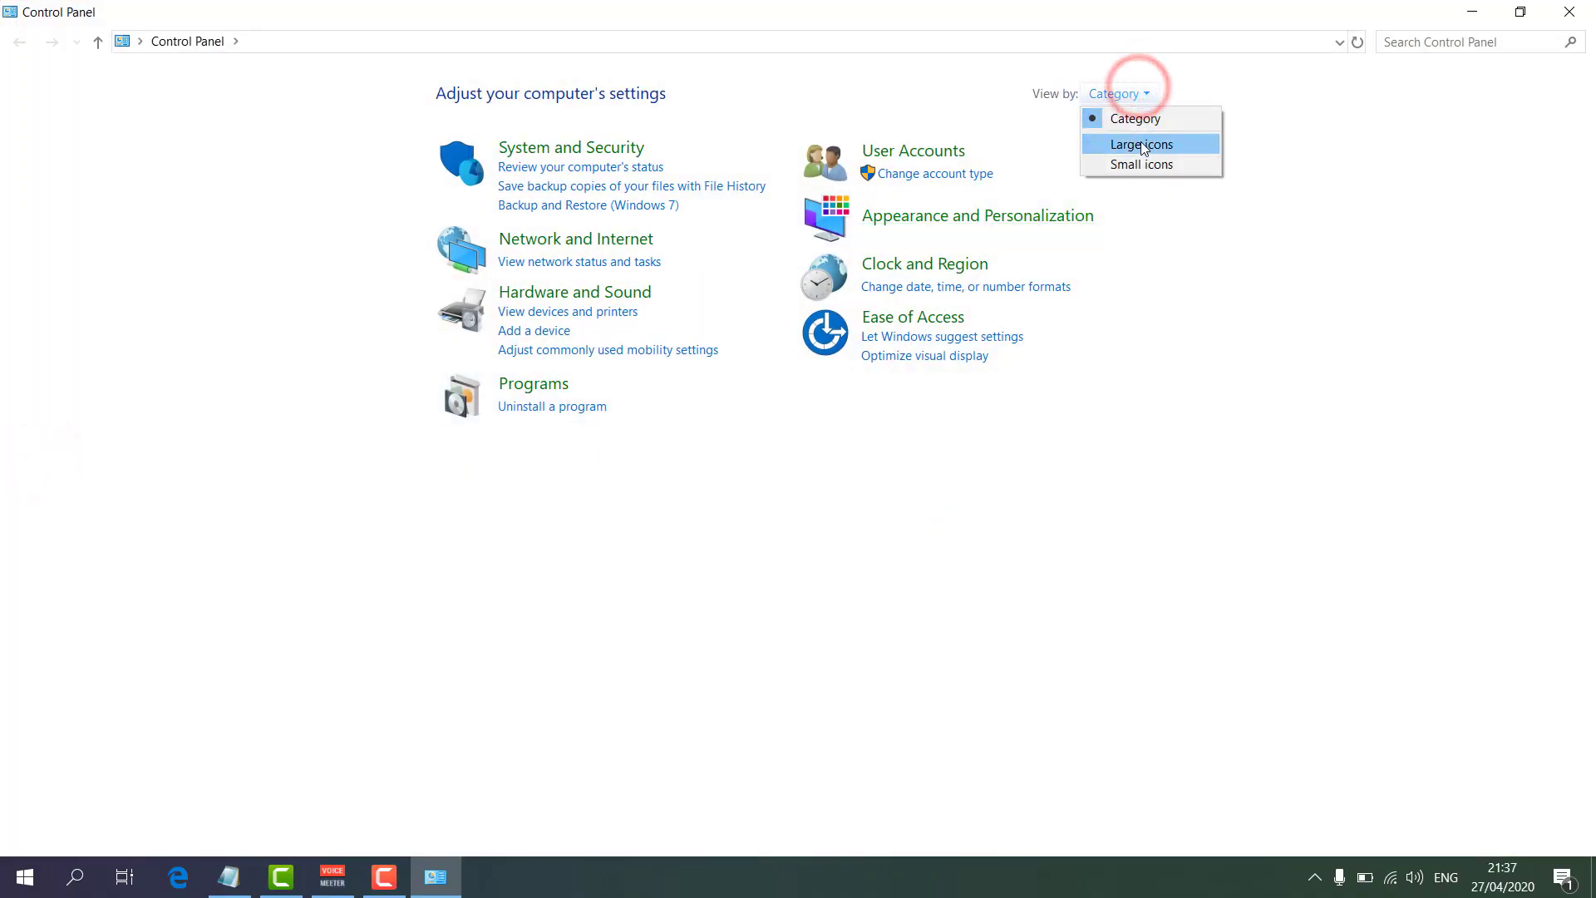
{"action": "left_click", "coordinate": [1141, 143]}
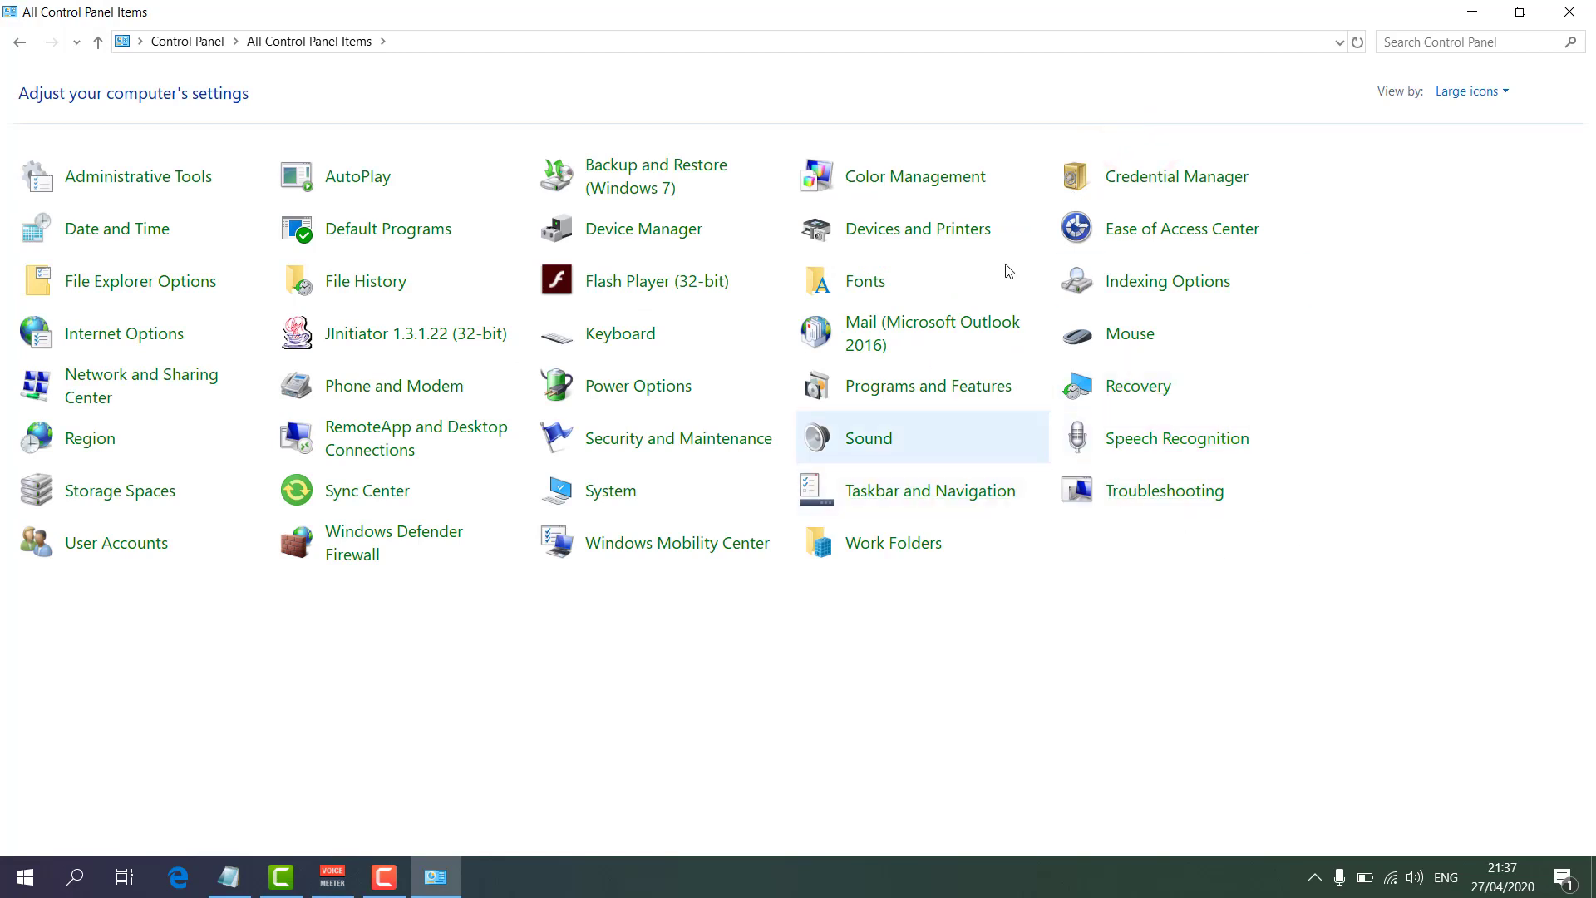
{"action": "left_click", "coordinate": [1197, 285]}
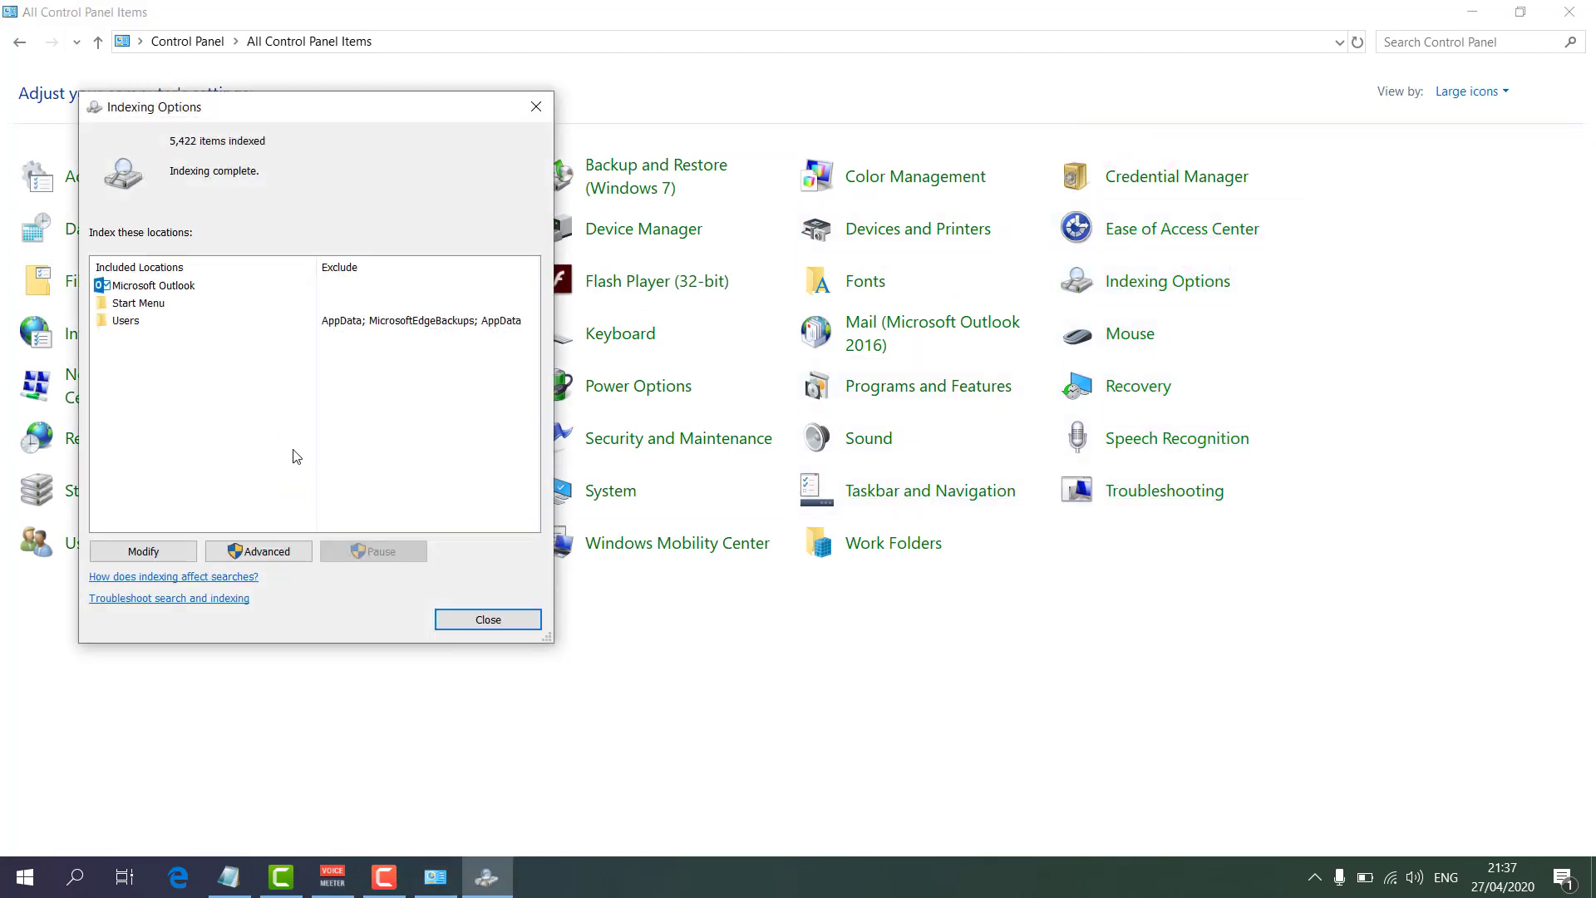
Tick OS (C:) and DATA (D:) as indexed locations, then cancel and close Indexing Options.
{"action": "left_click", "coordinate": [158, 551]}
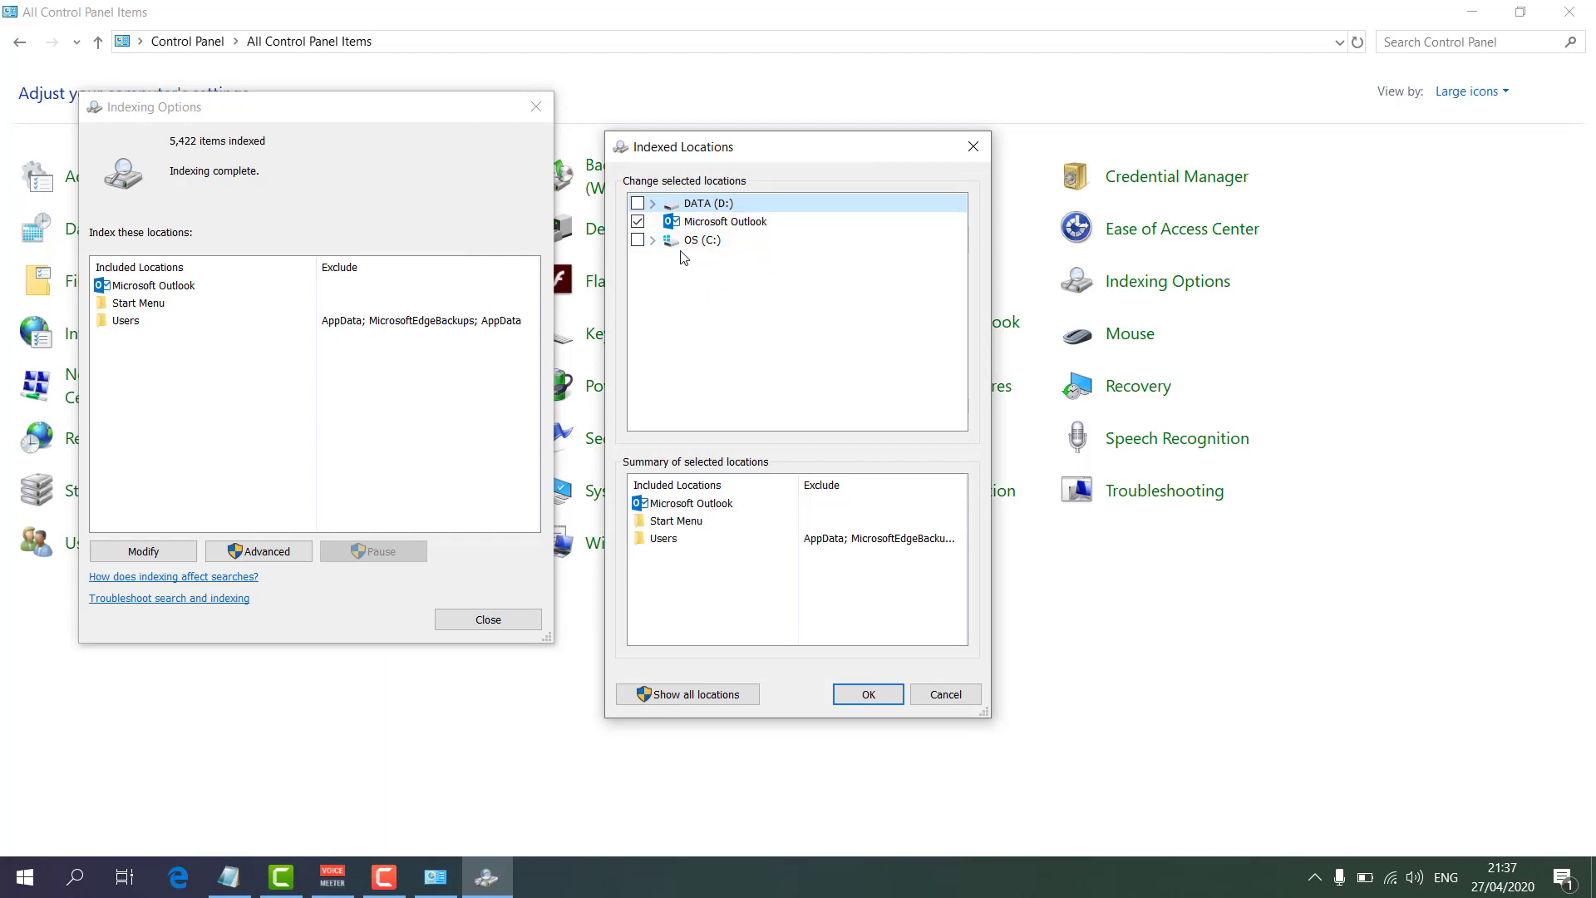
{"action": "left_click", "coordinate": [637, 239]}
{"action": "left_click", "coordinate": [637, 204]}
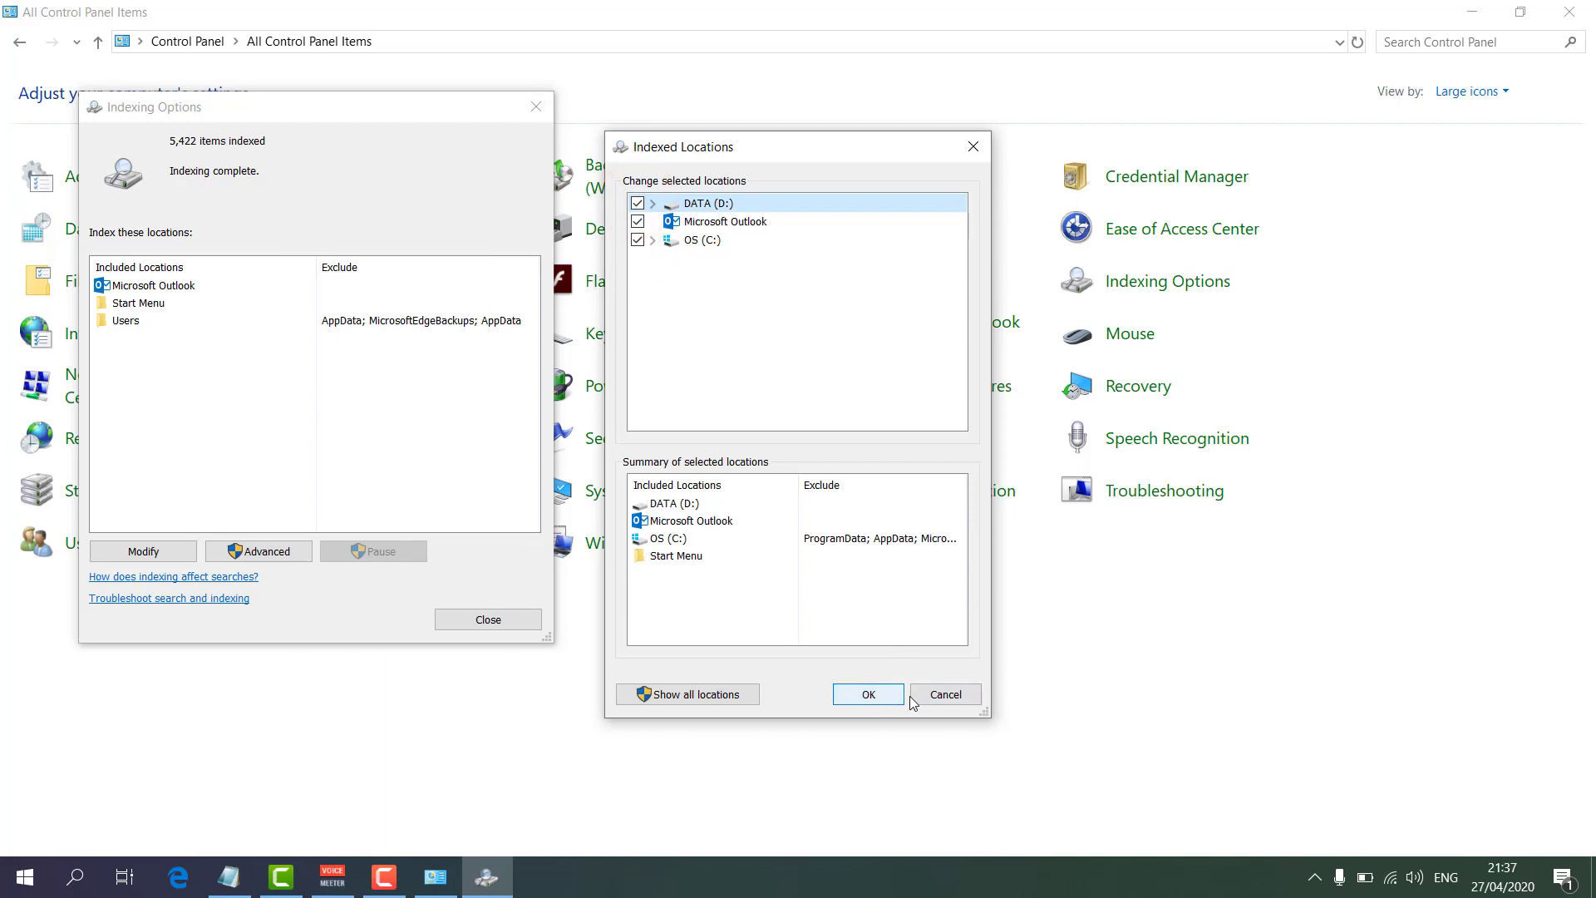
{"action": "left_click", "coordinate": [946, 694]}
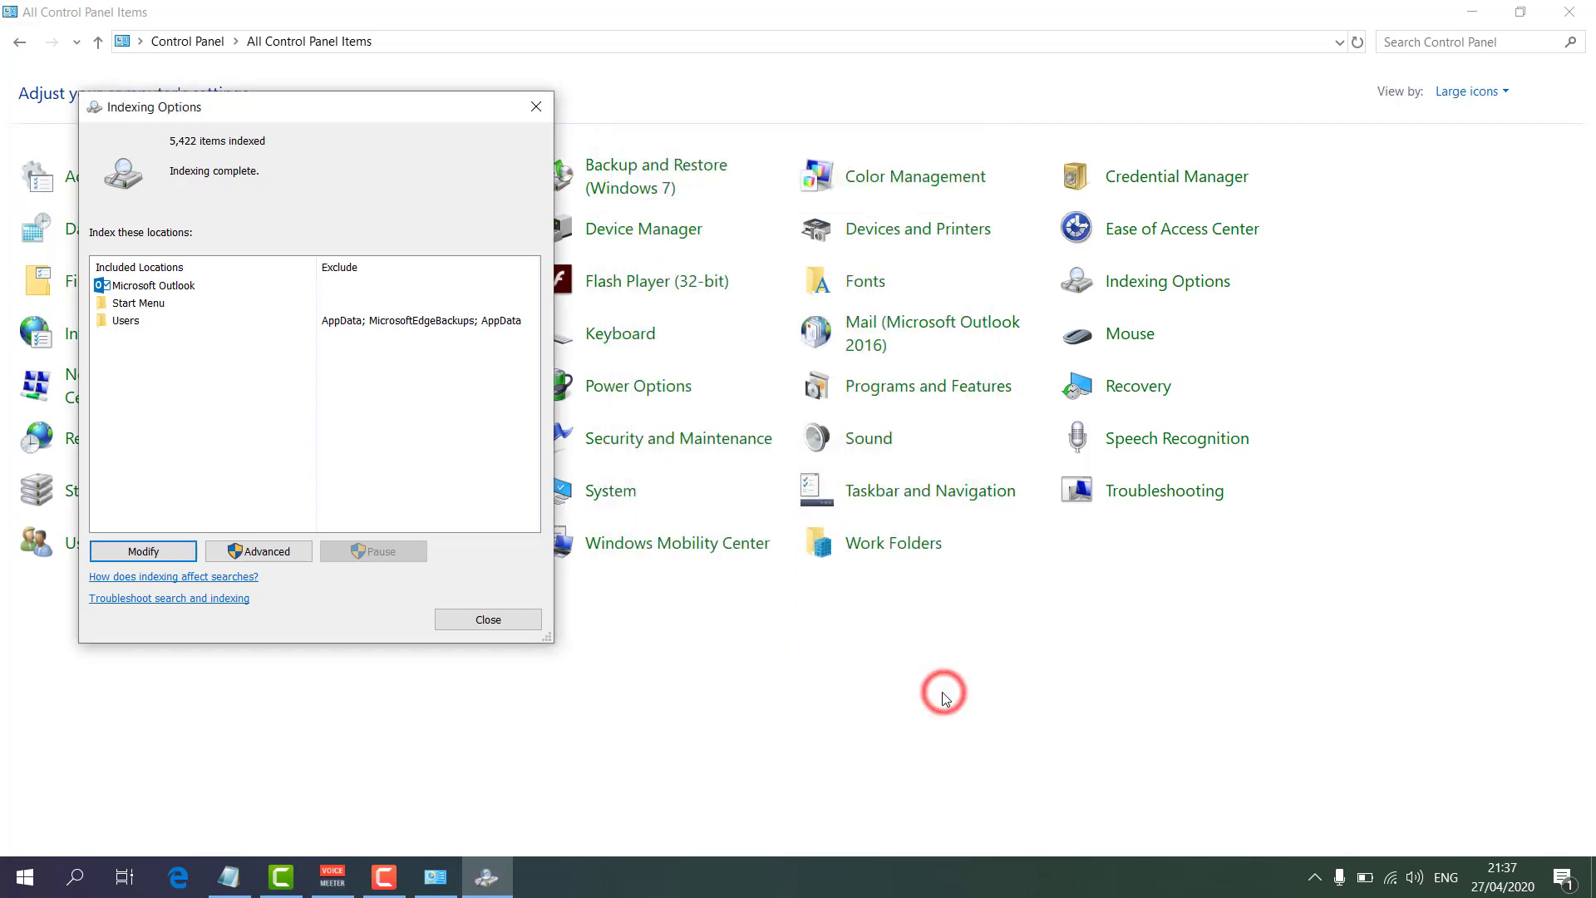
{"action": "left_click", "coordinate": [507, 618]}
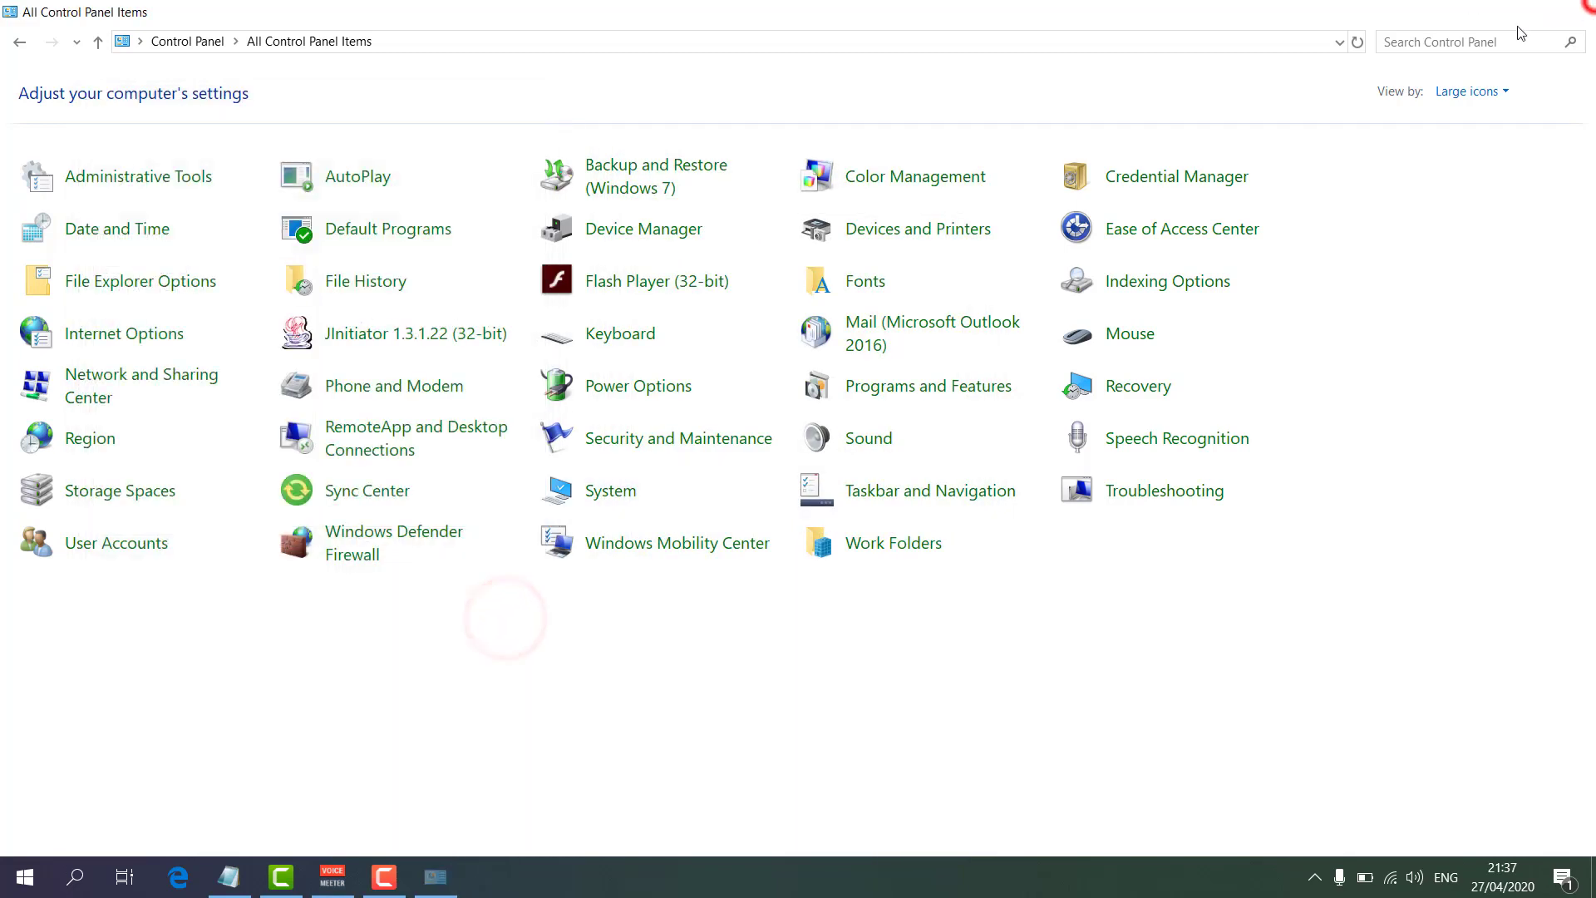
Close Control Panel with Alt+F4 and search 'trou' to reach Troubleshoot settings.
{"action": "key", "text": "alt+F4"}
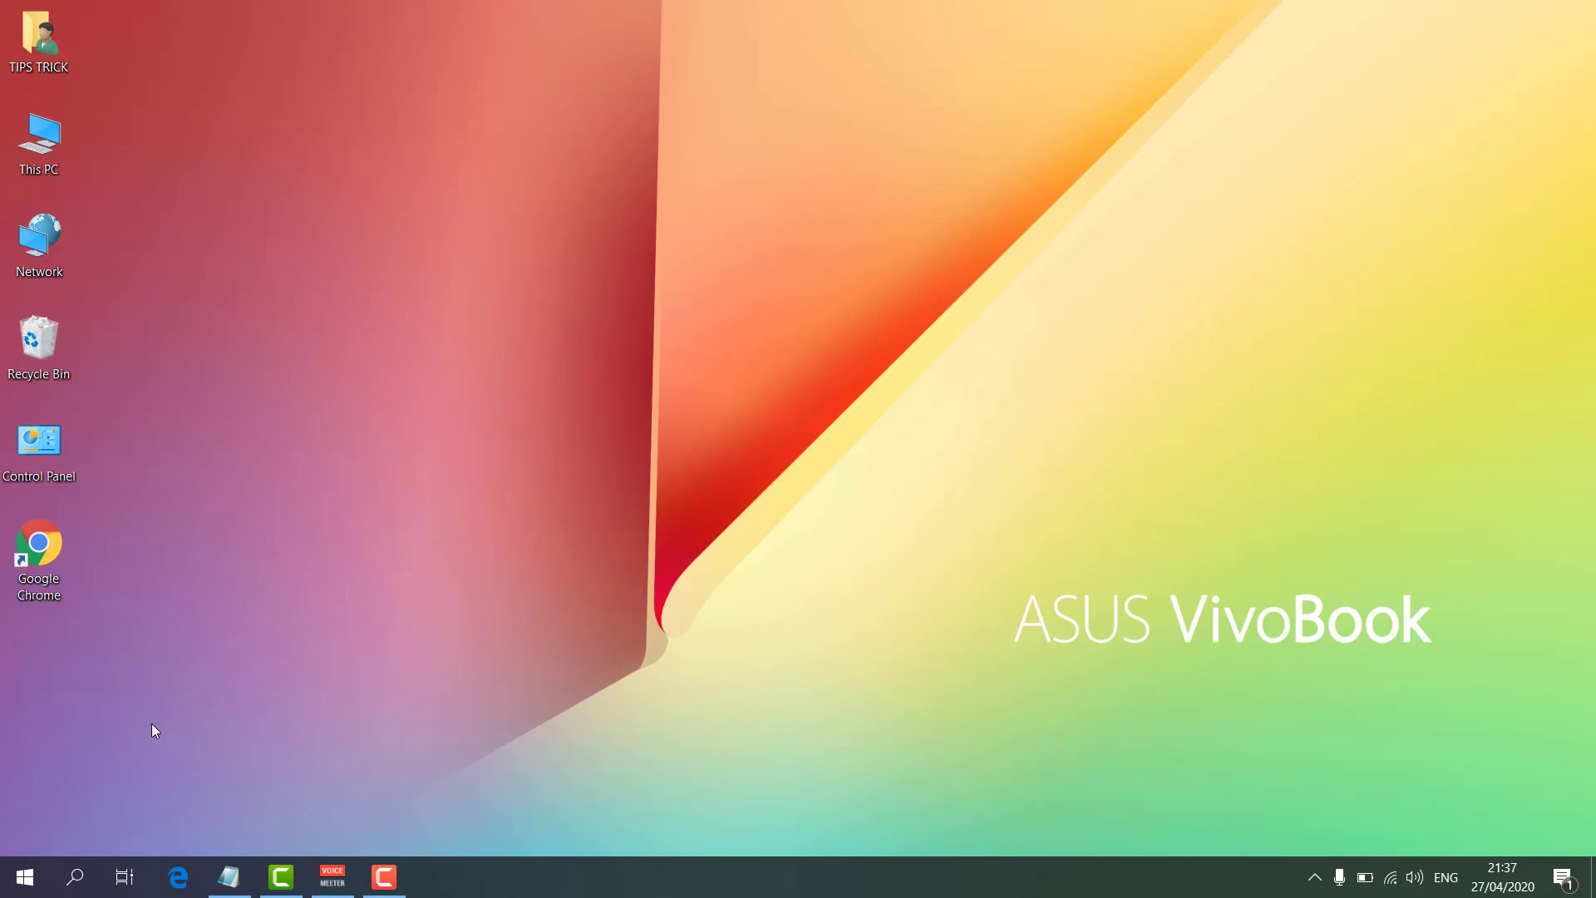
{"action": "left_click", "coordinate": [77, 877]}
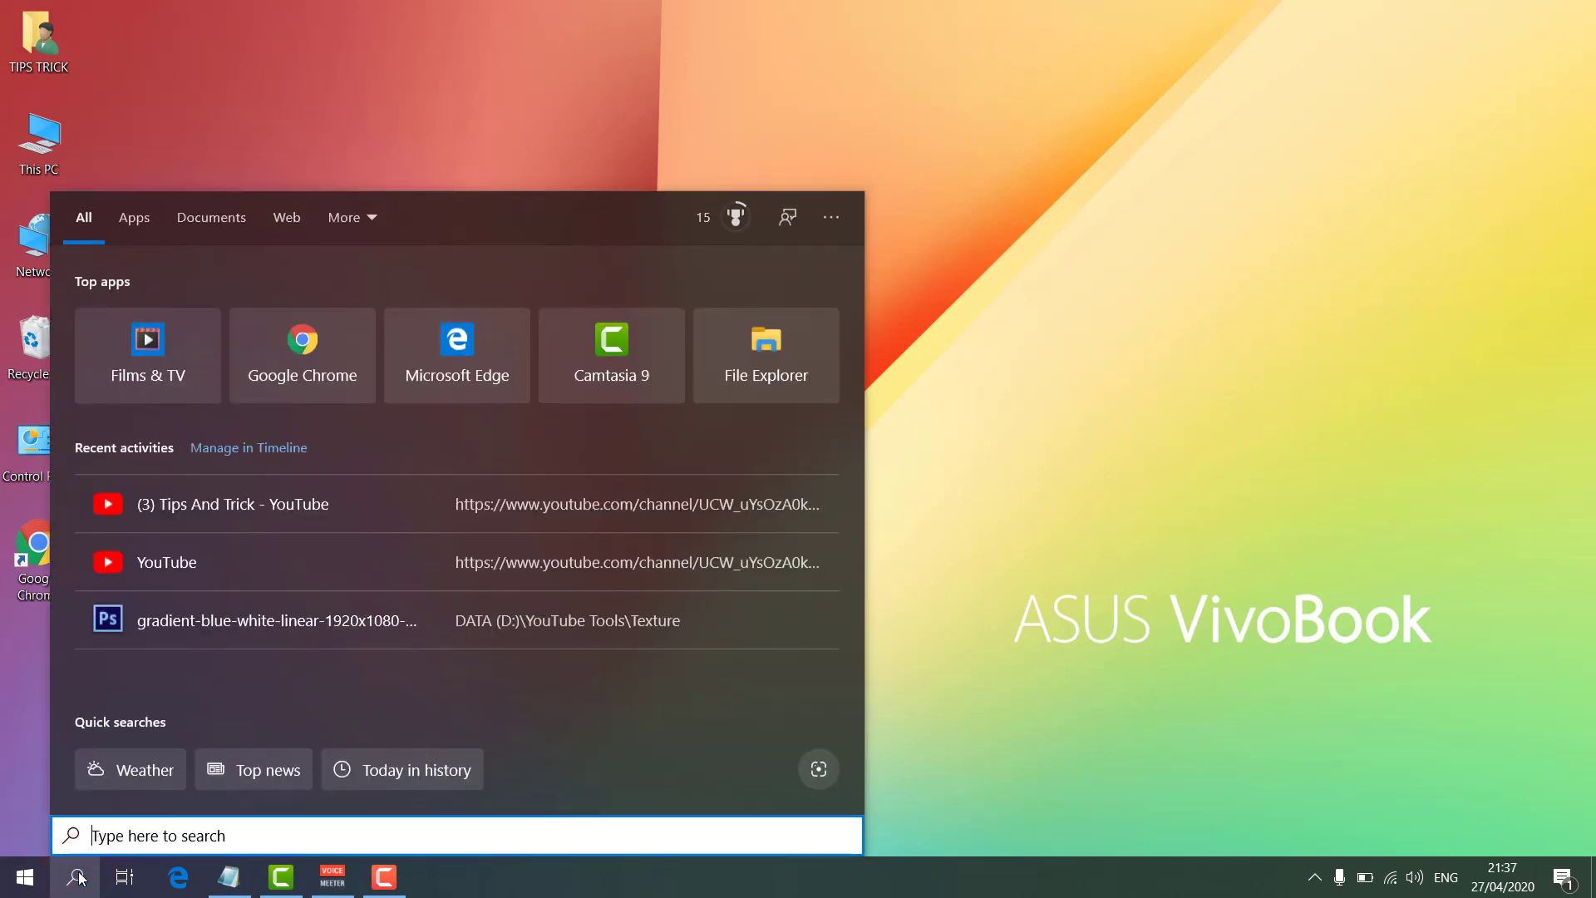
{"action": "type", "text": "trou"}
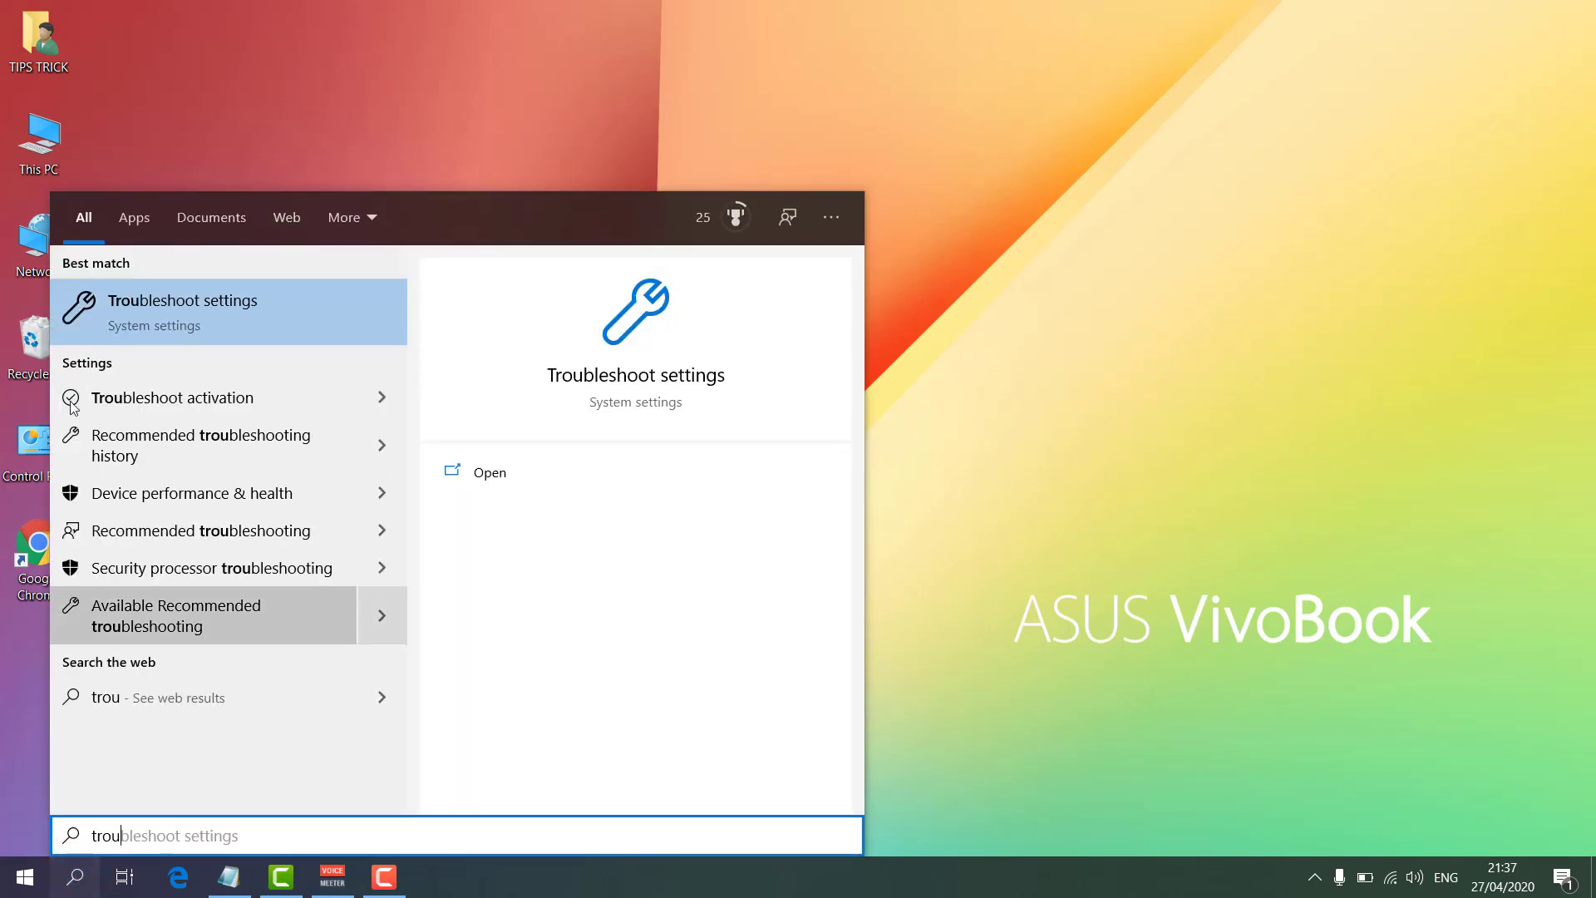
{"action": "left_click", "coordinate": [158, 314]}
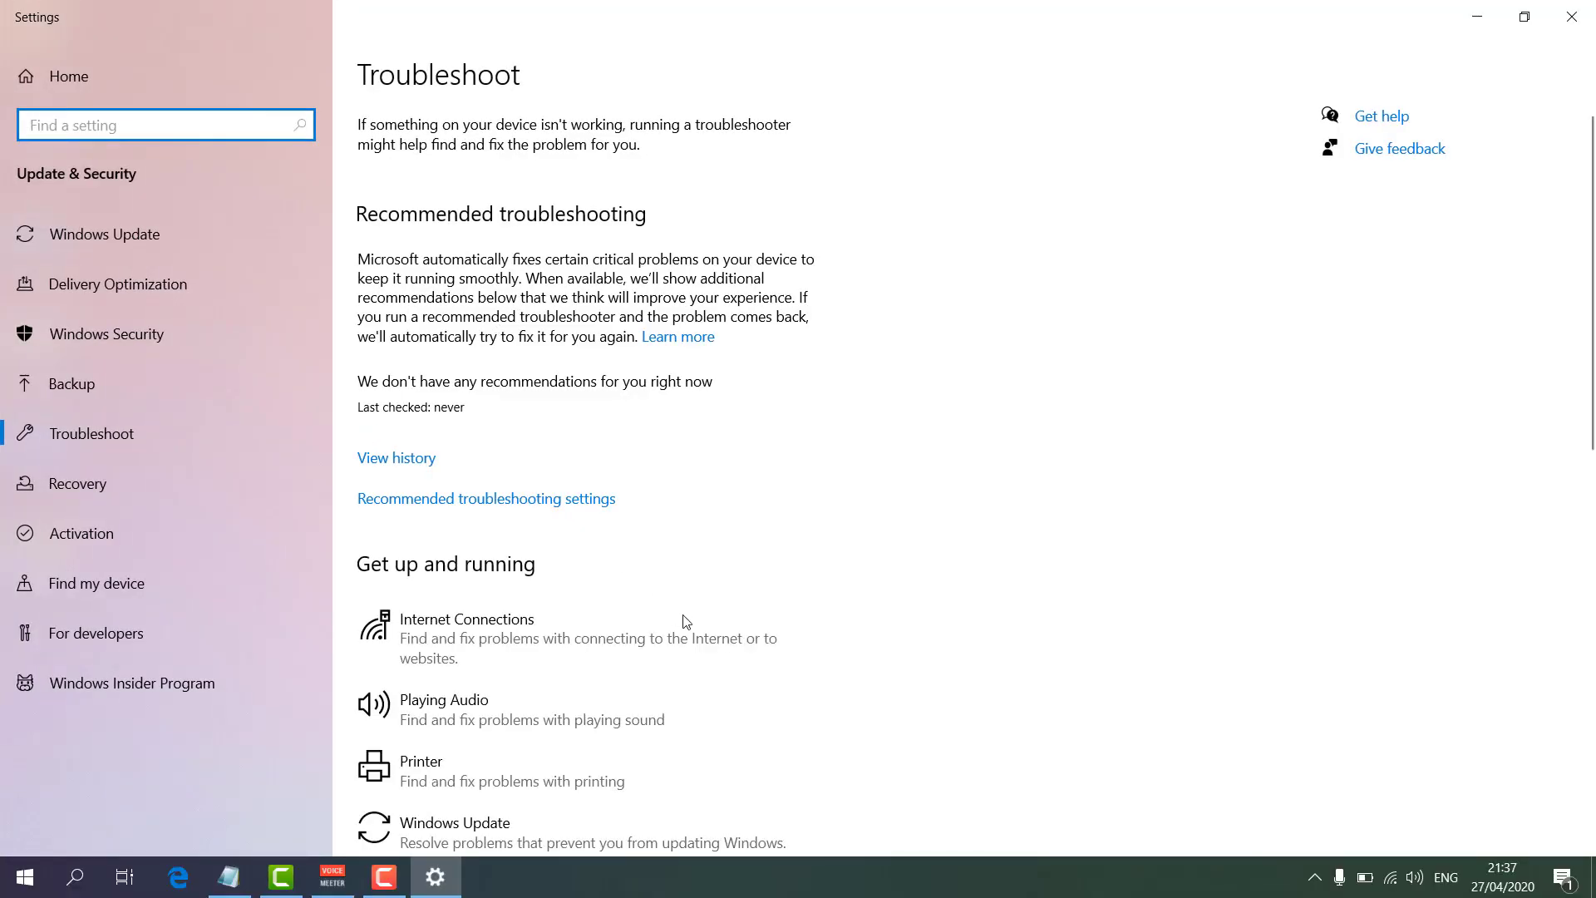
Start the Search and Indexing troubleshooter, cancel it, and close Settings.
{"action": "scroll", "coordinate": [687, 614], "scroll_direction": "down", "scroll_amount": 5}
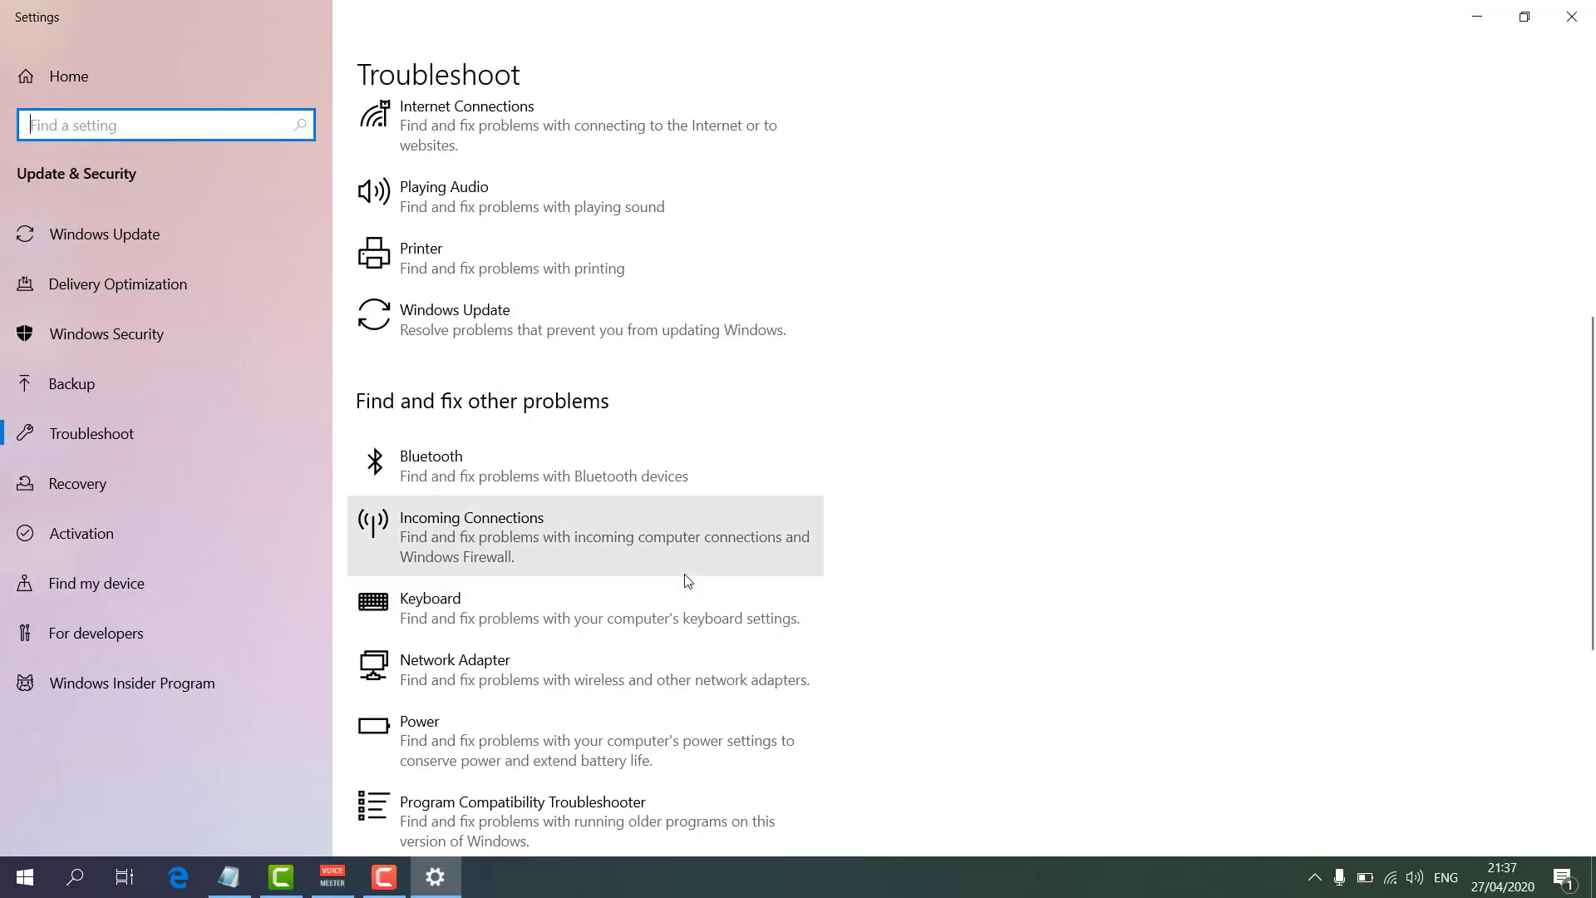
{"action": "scroll", "coordinate": [690, 585], "scroll_direction": "down", "scroll_amount": 4}
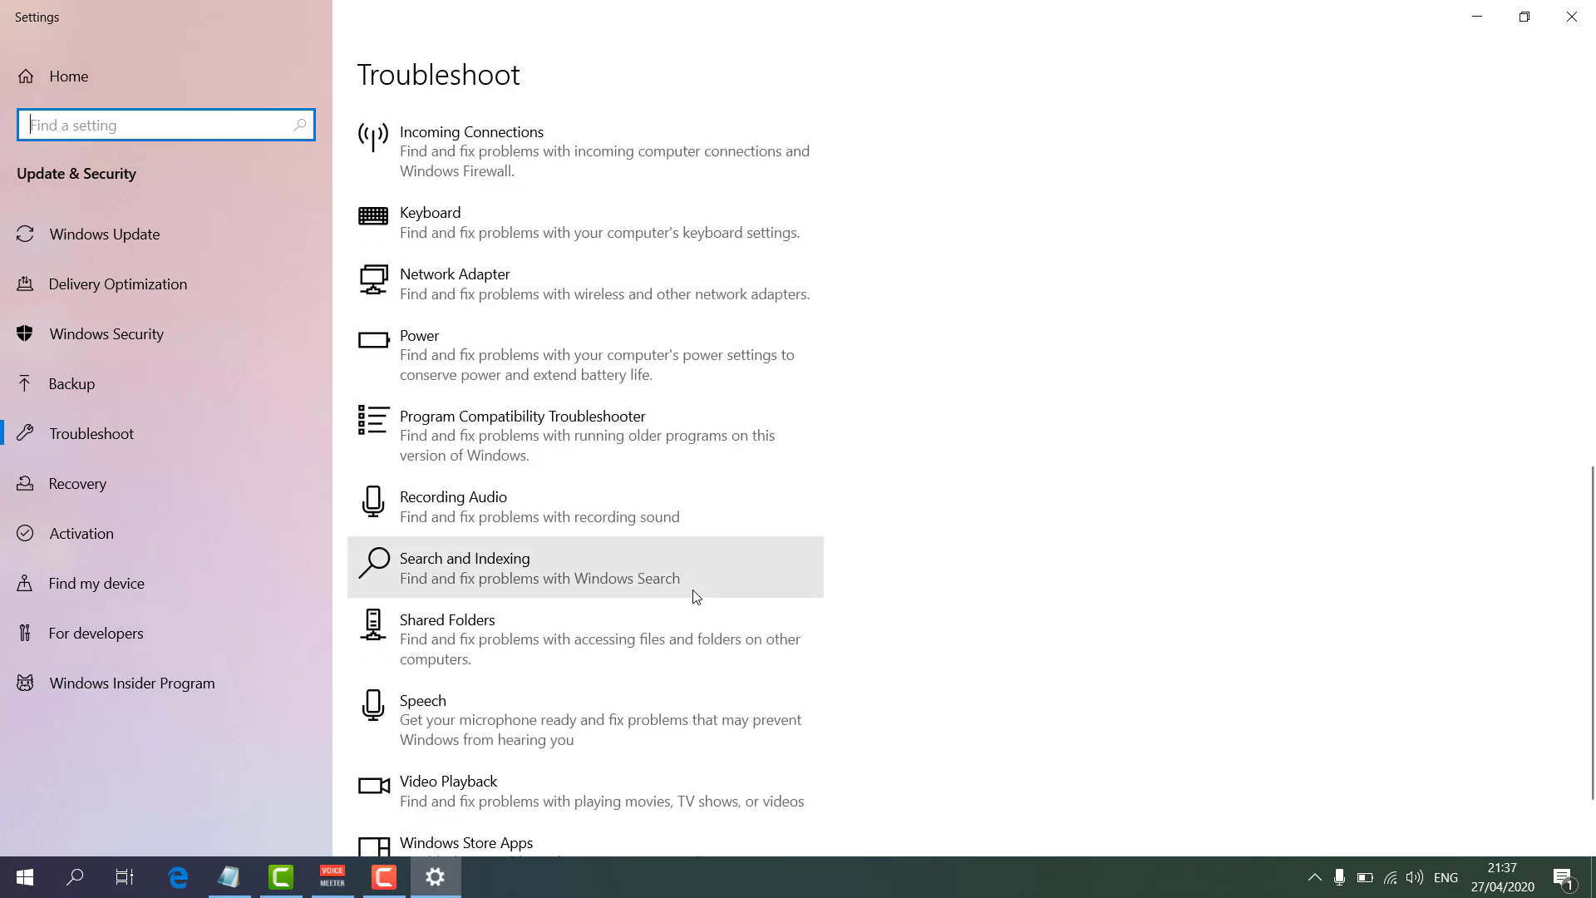
{"action": "left_click", "coordinate": [622, 580]}
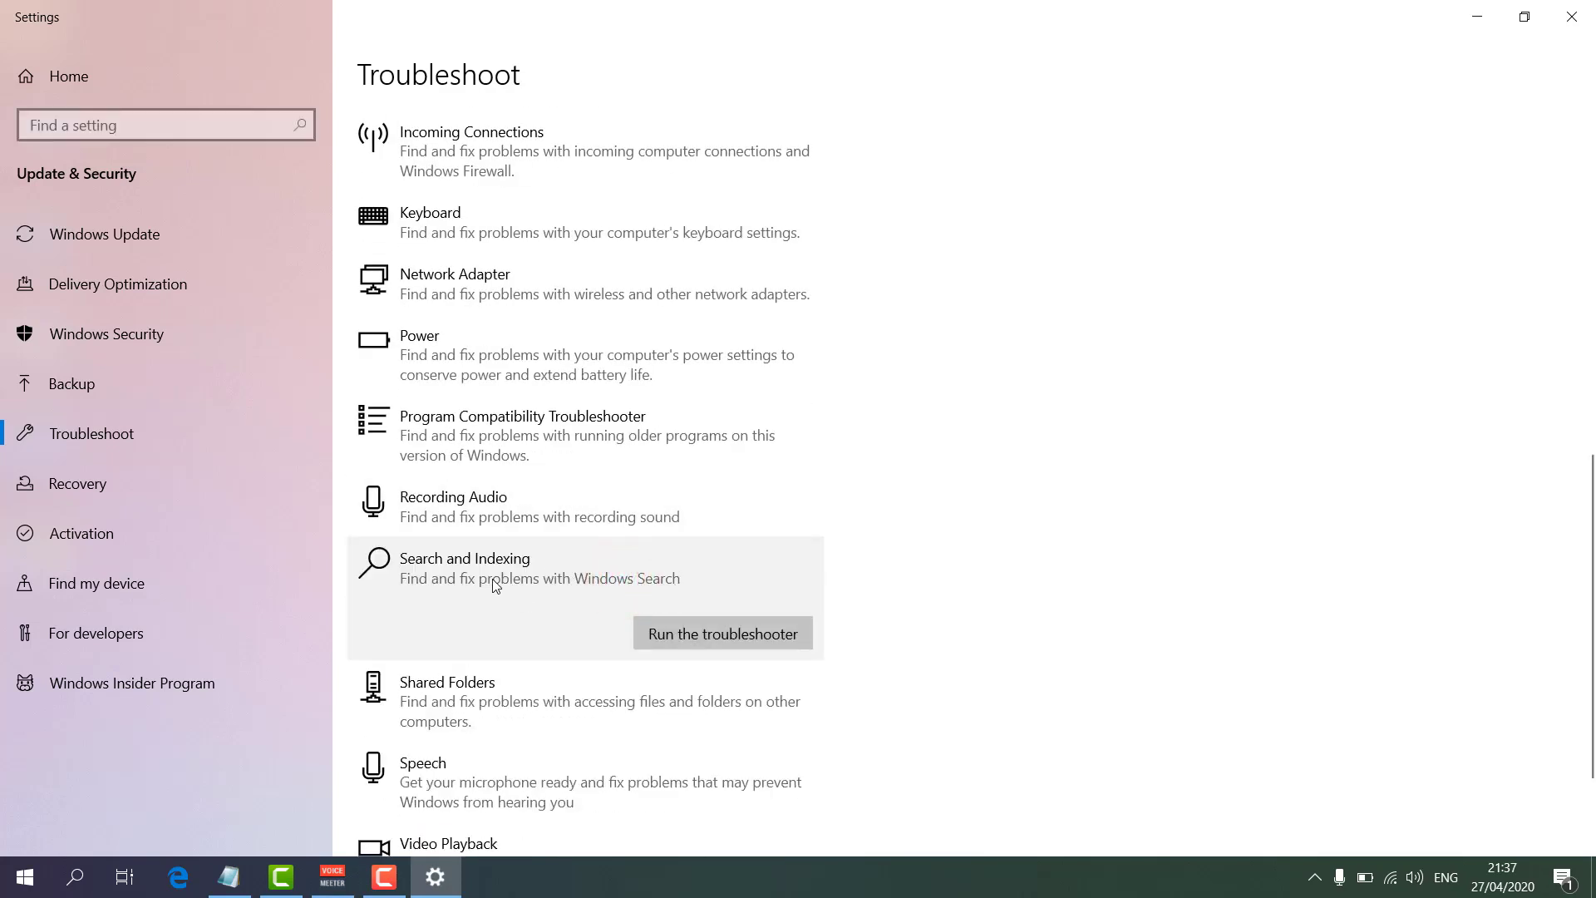
{"action": "left_click", "coordinate": [713, 638]}
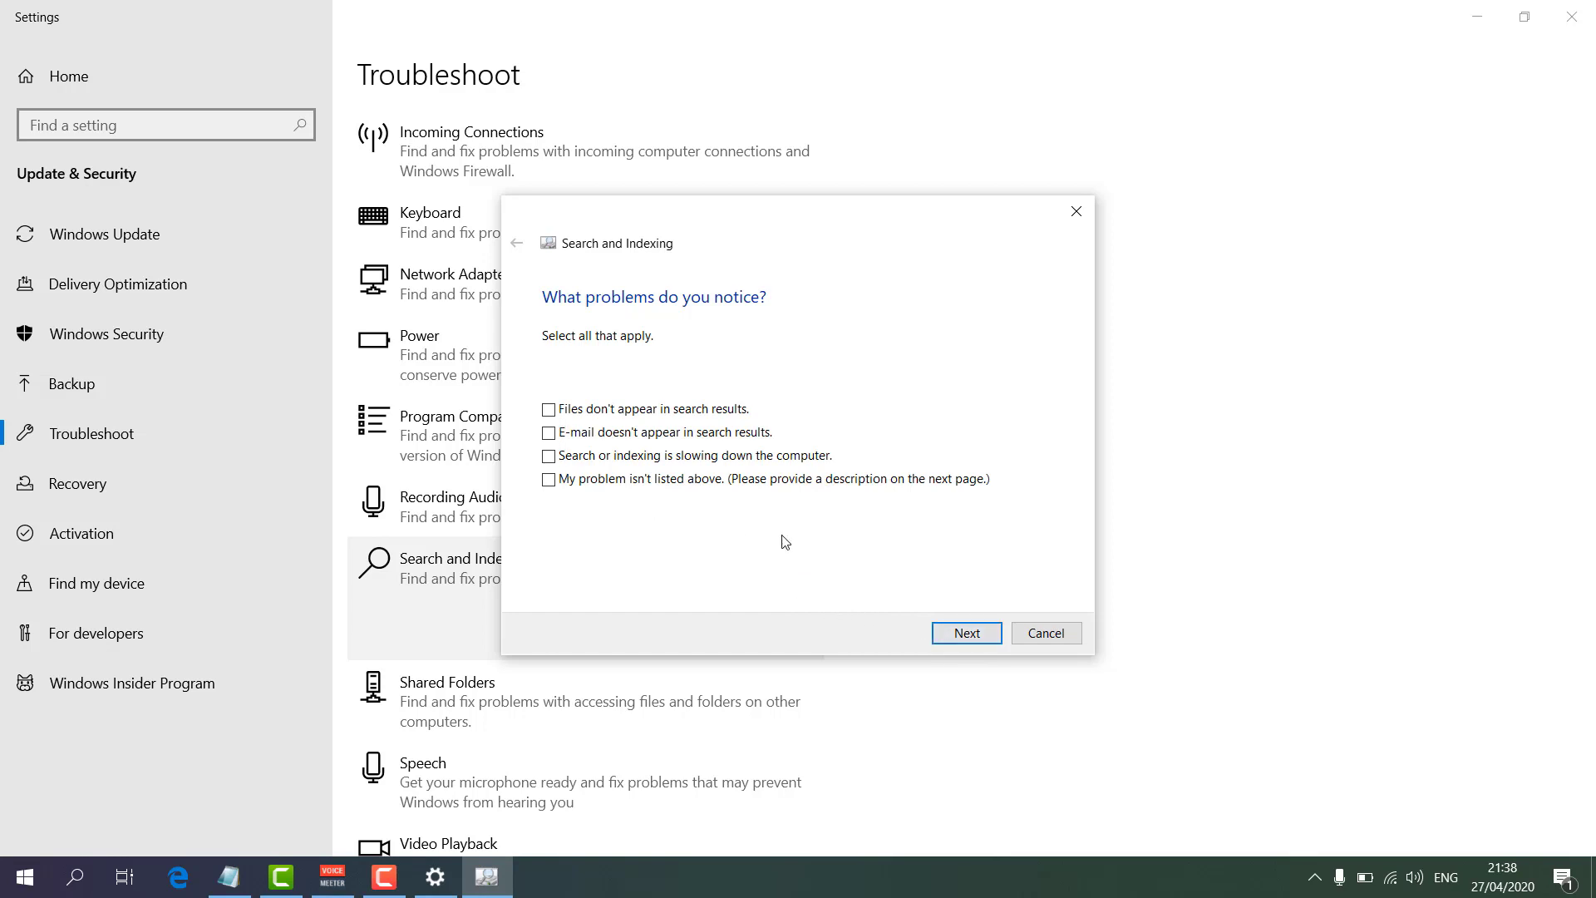
{"action": "left_click", "coordinate": [1049, 634]}
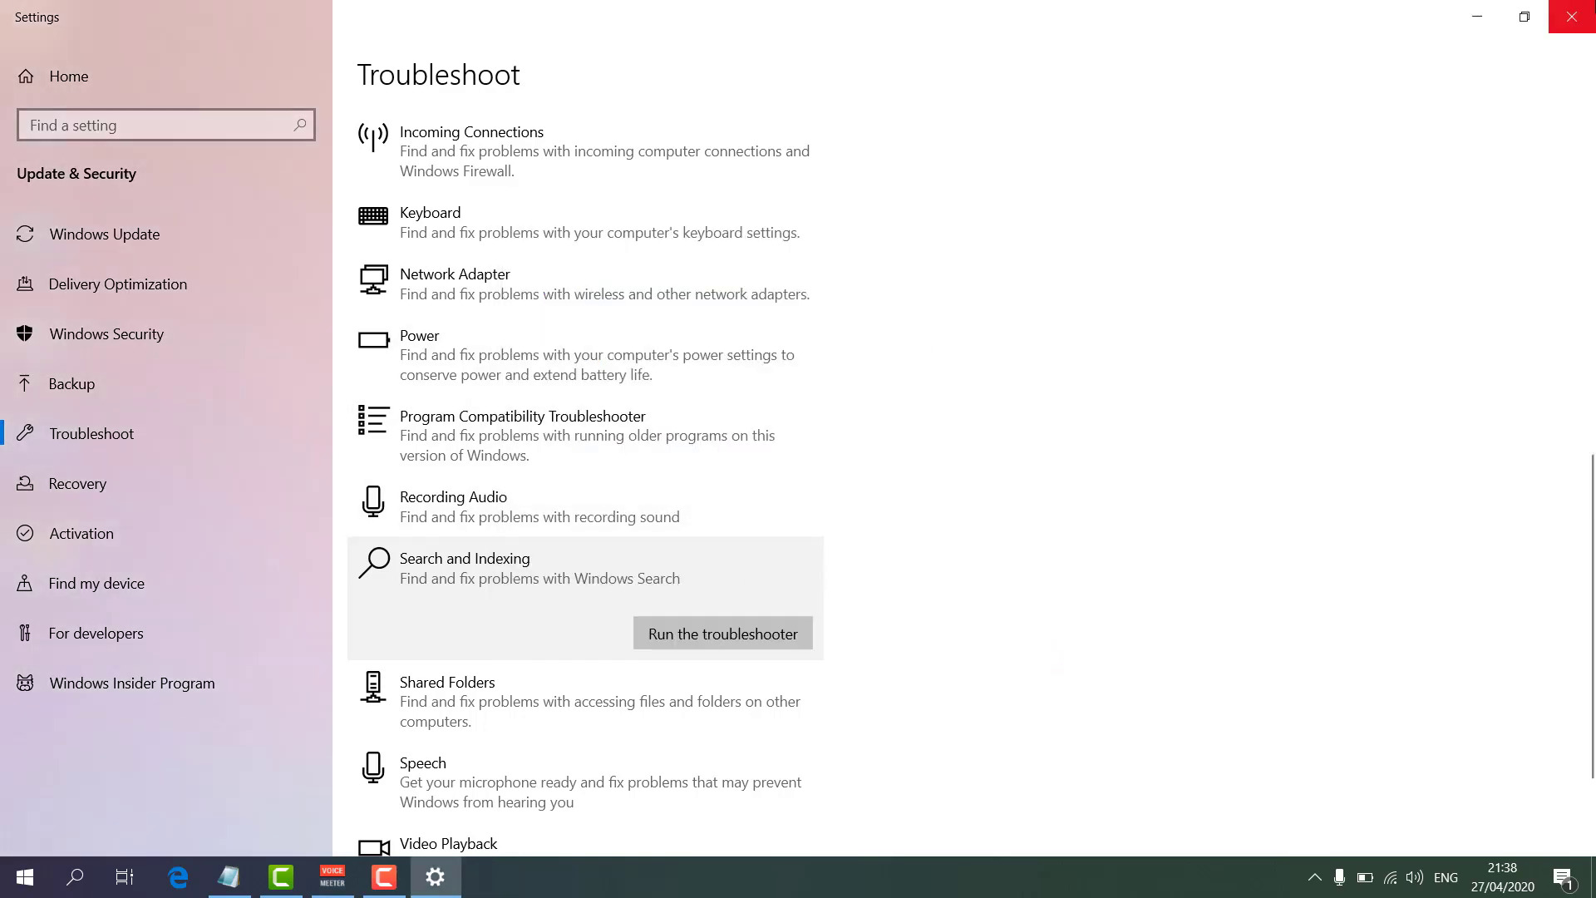
{"action": "left_click", "coordinate": [1571, 17]}
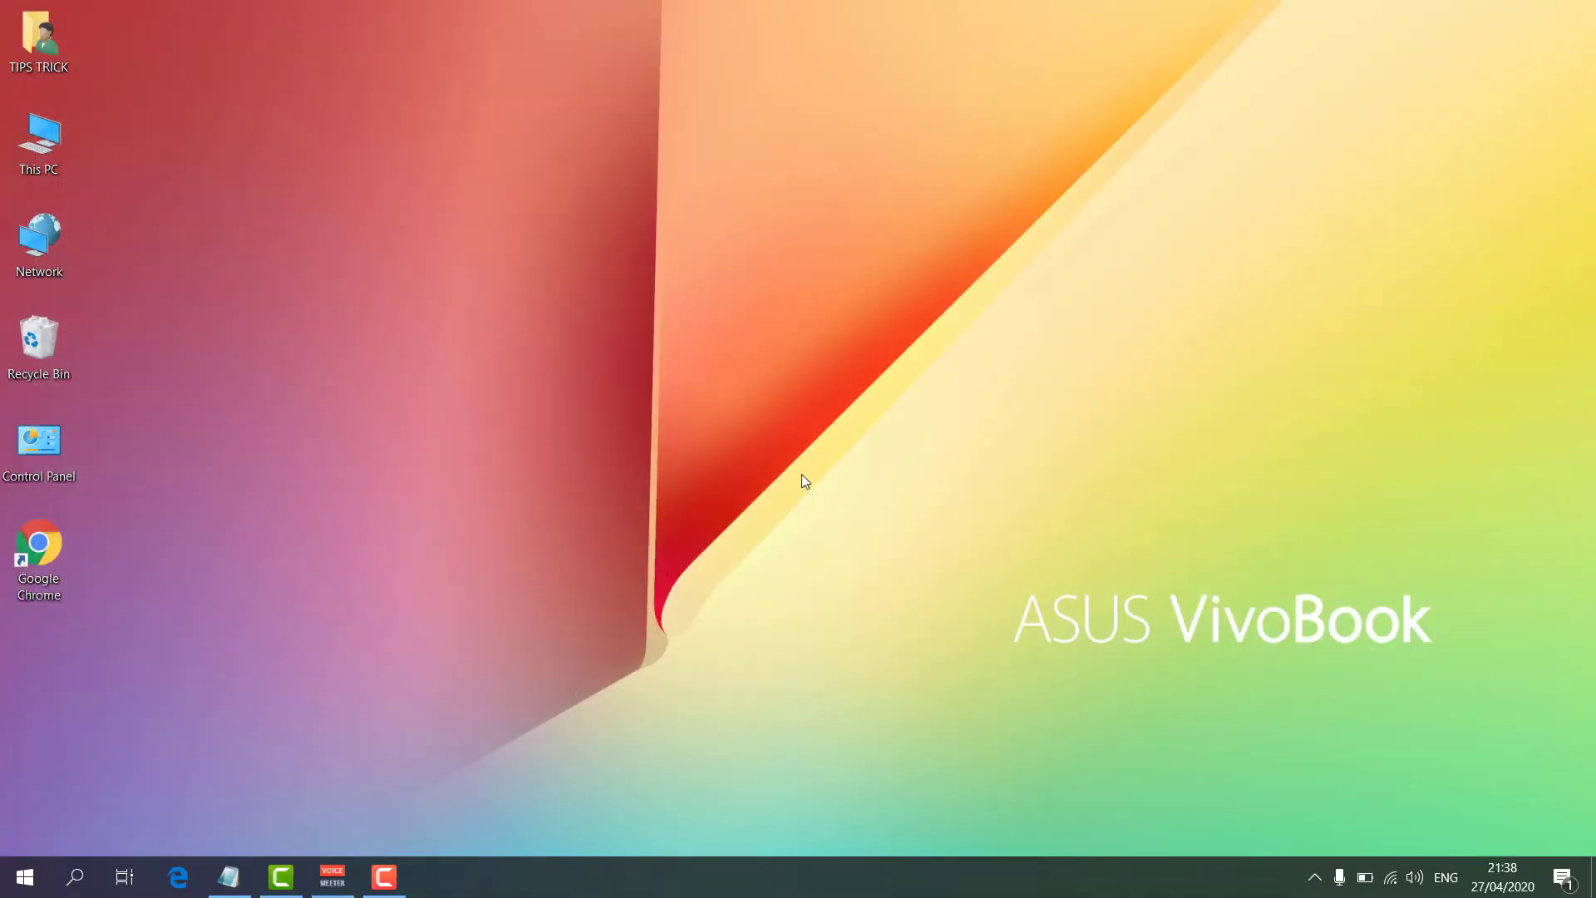
Launch Windows PowerShell as administrator via a 'powe' search and move its window up-right.
{"action": "left_click", "coordinate": [80, 877]}
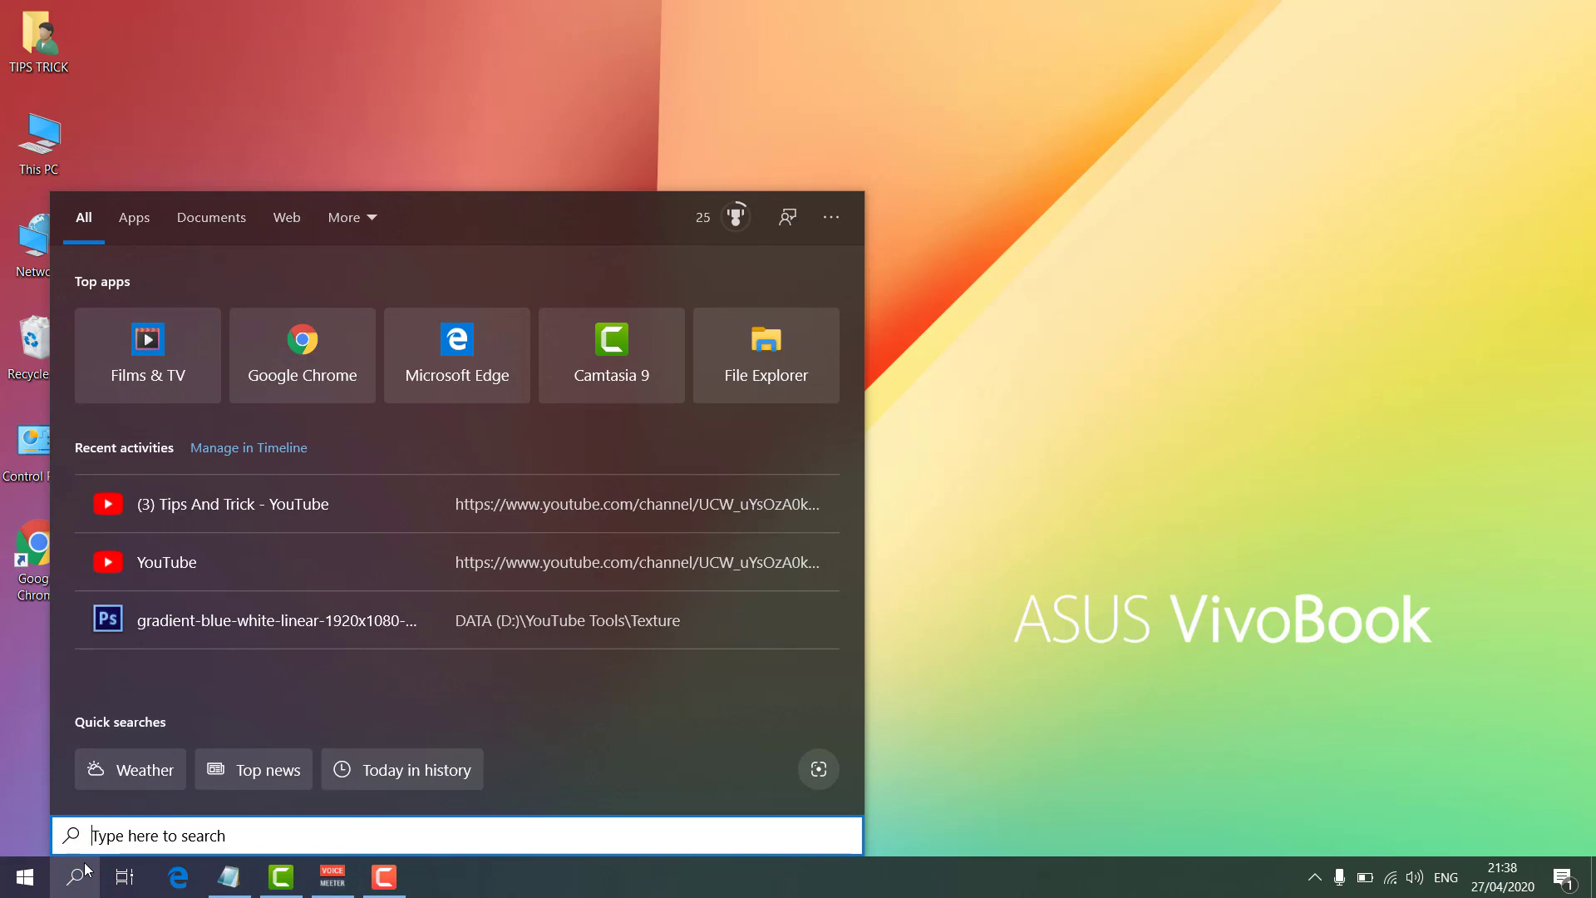
{"action": "type", "text": "powe"}
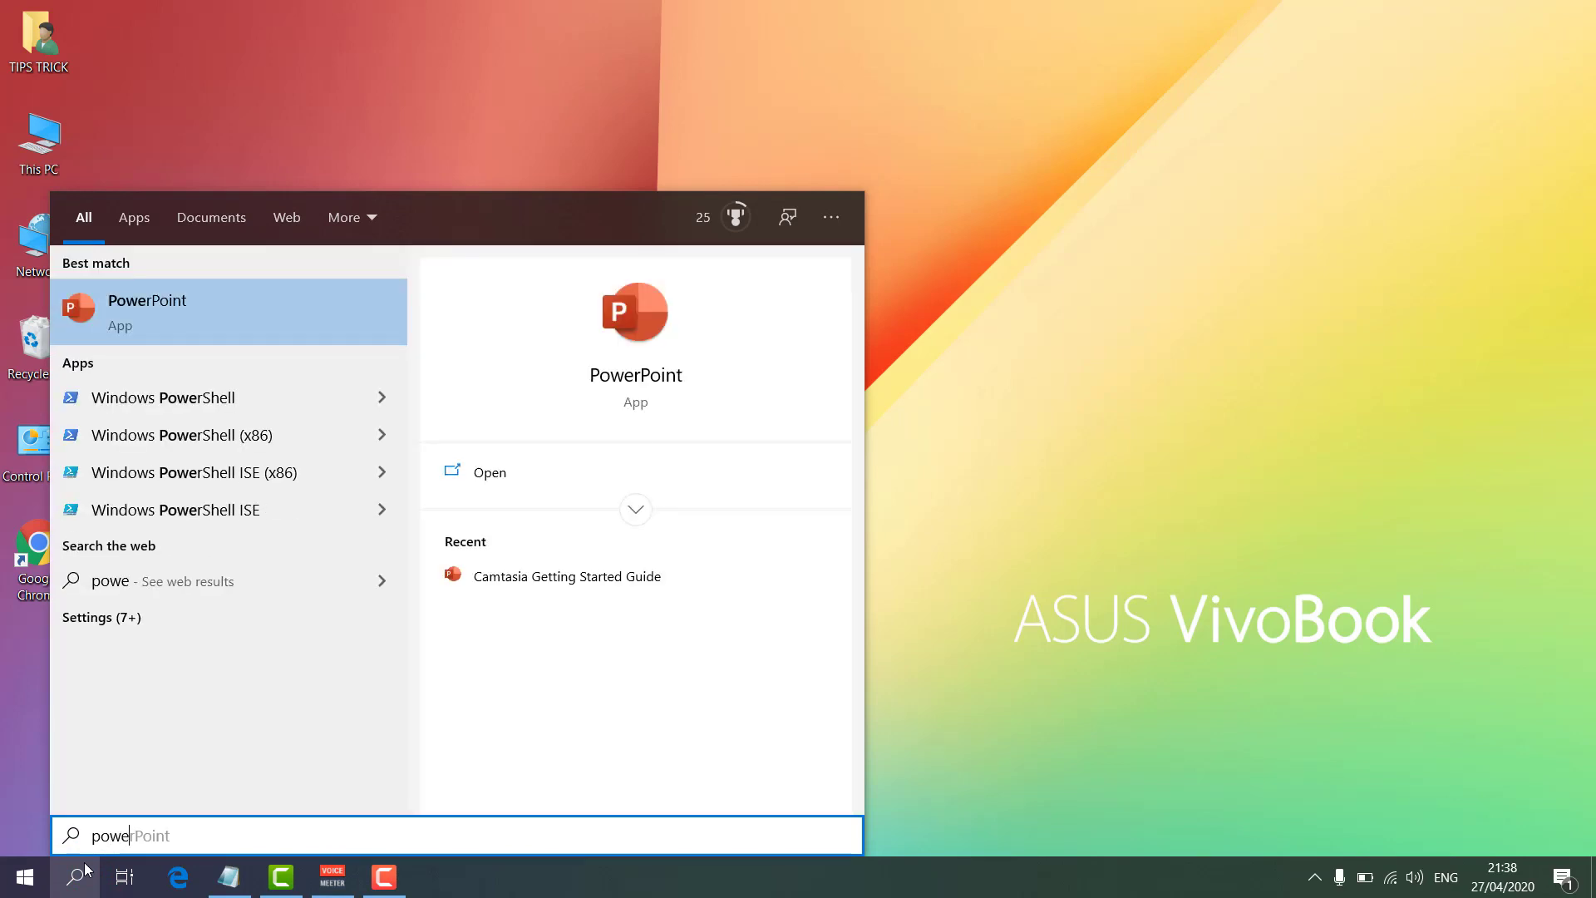
{"action": "right_click", "coordinate": [134, 400]}
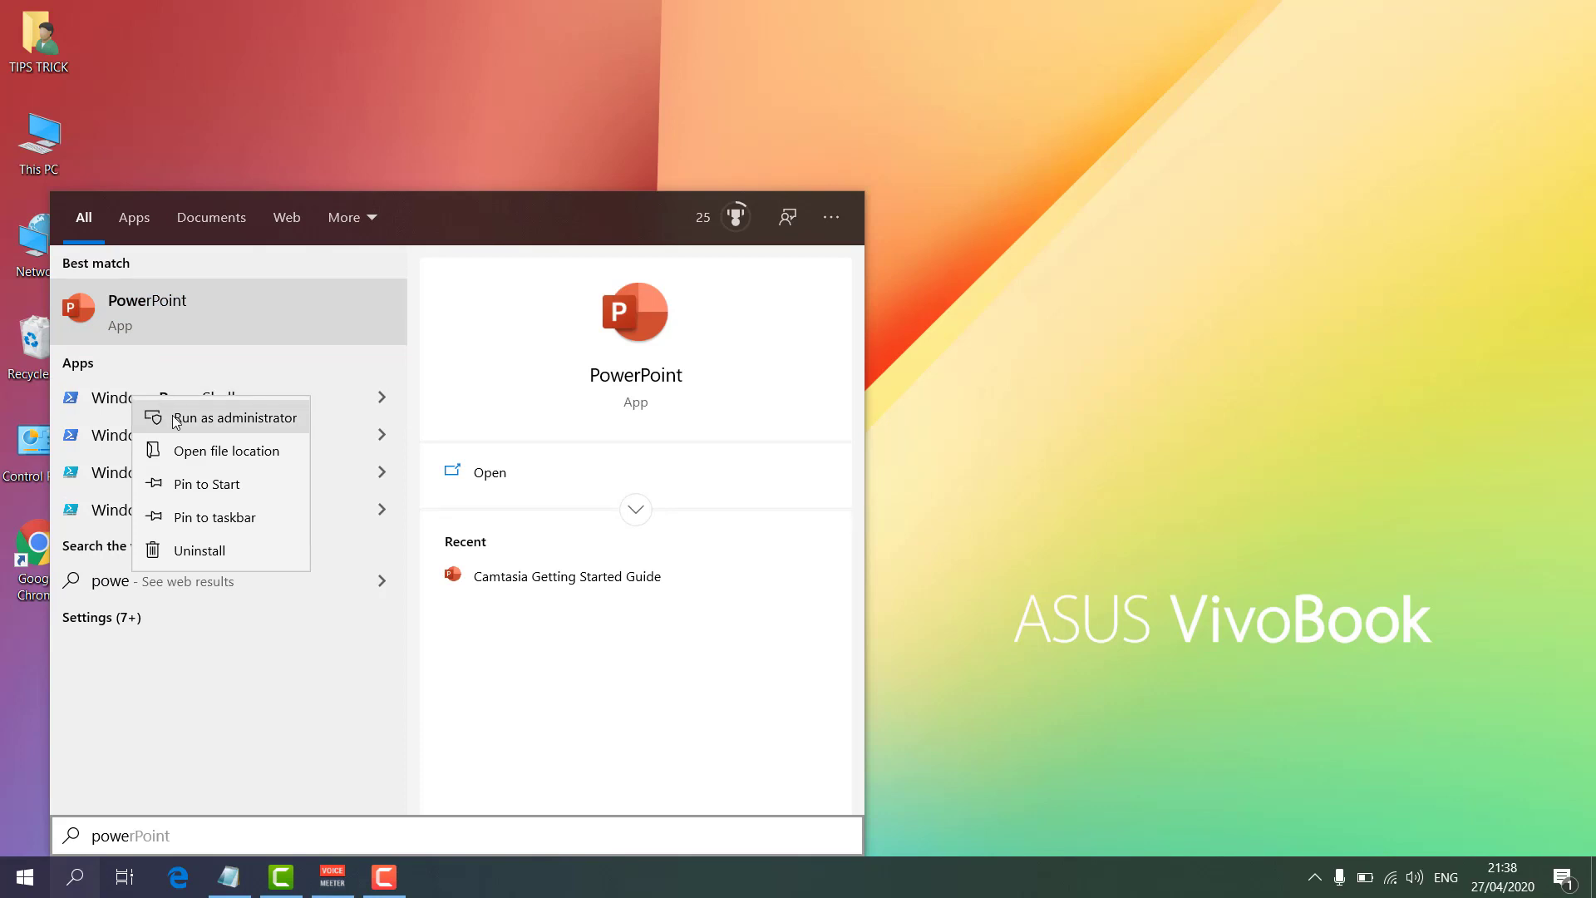
{"action": "left_click", "coordinate": [176, 418]}
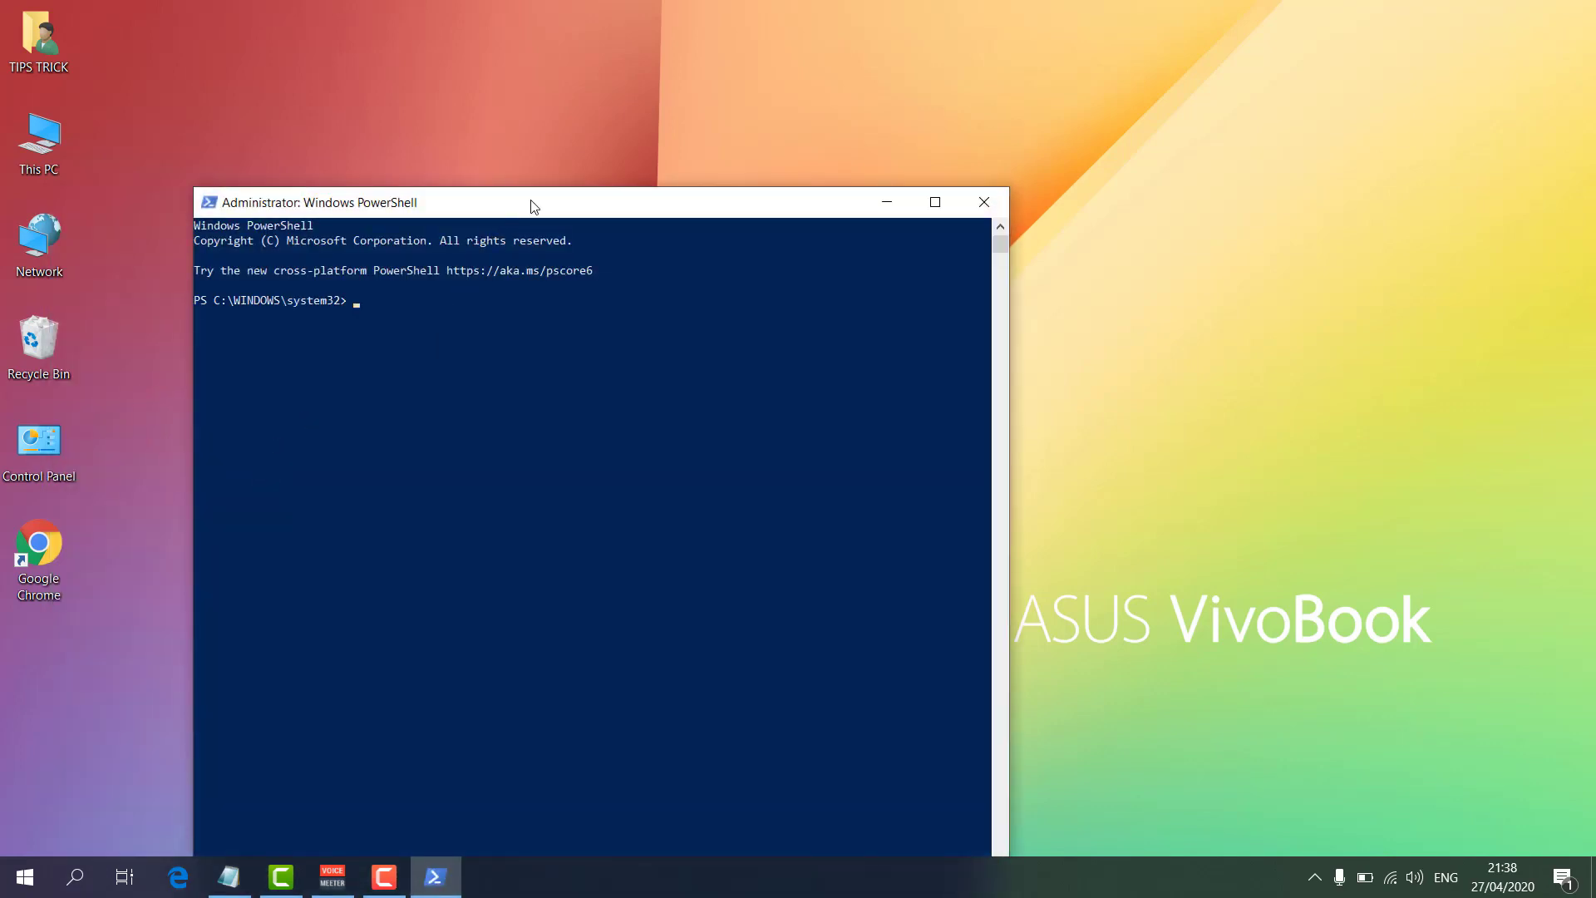
{"action": "left_click_drag", "start_coordinate": [536, 204], "coordinate": [718, 93]}
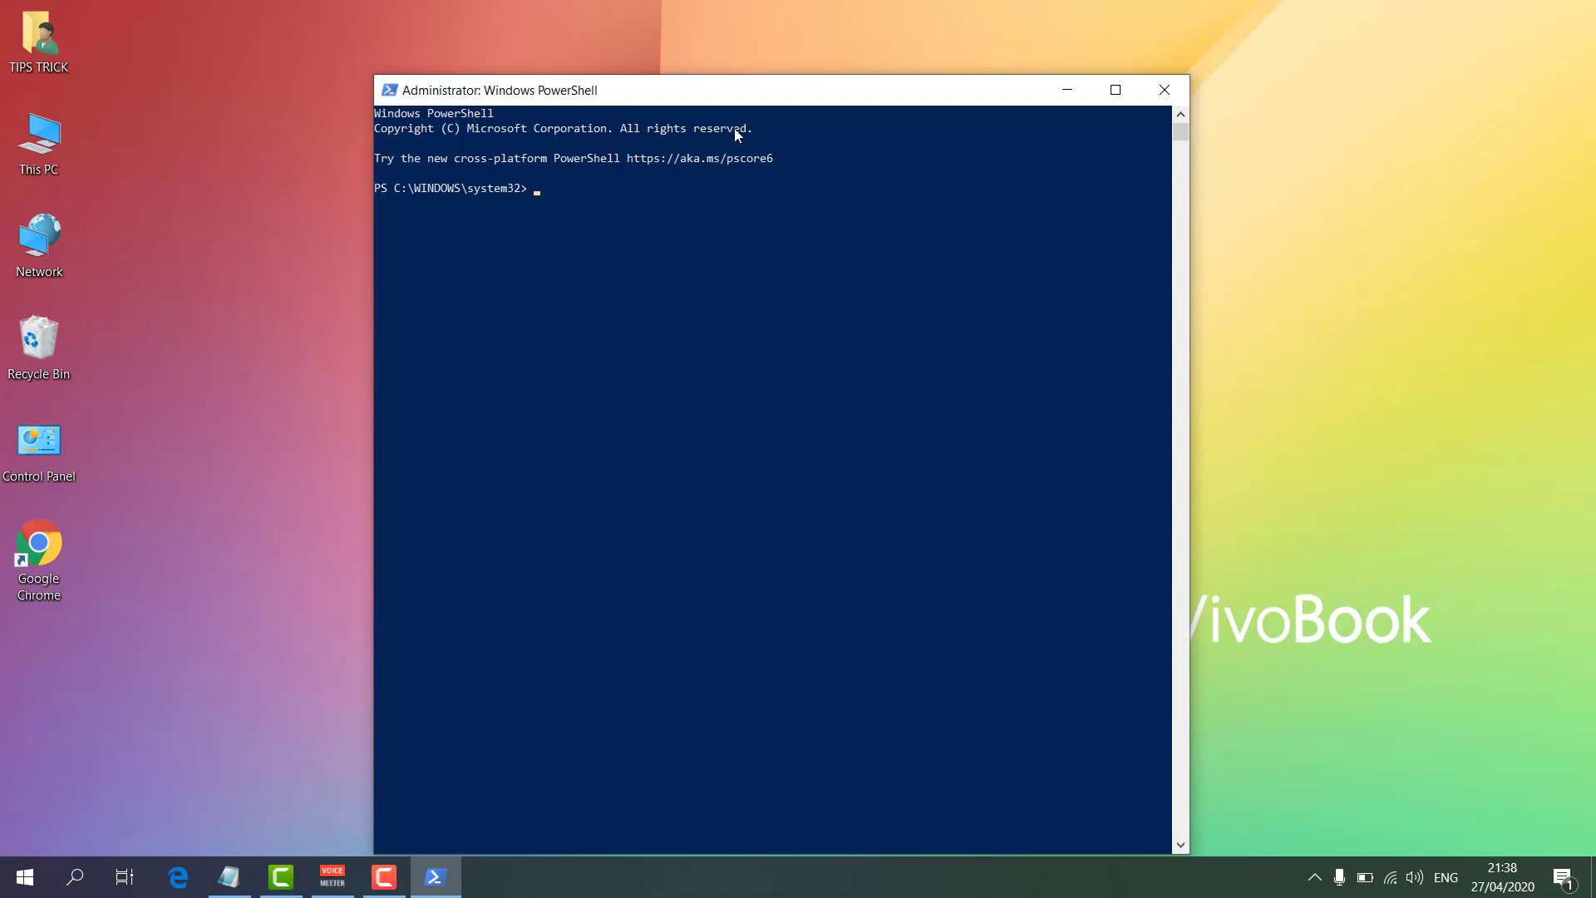
Copy the DISM.exe /Online /Cleanup-image /Restorehealth line from Notepad into the PowerShell prompt.
{"action": "left_click", "coordinate": [231, 873]}
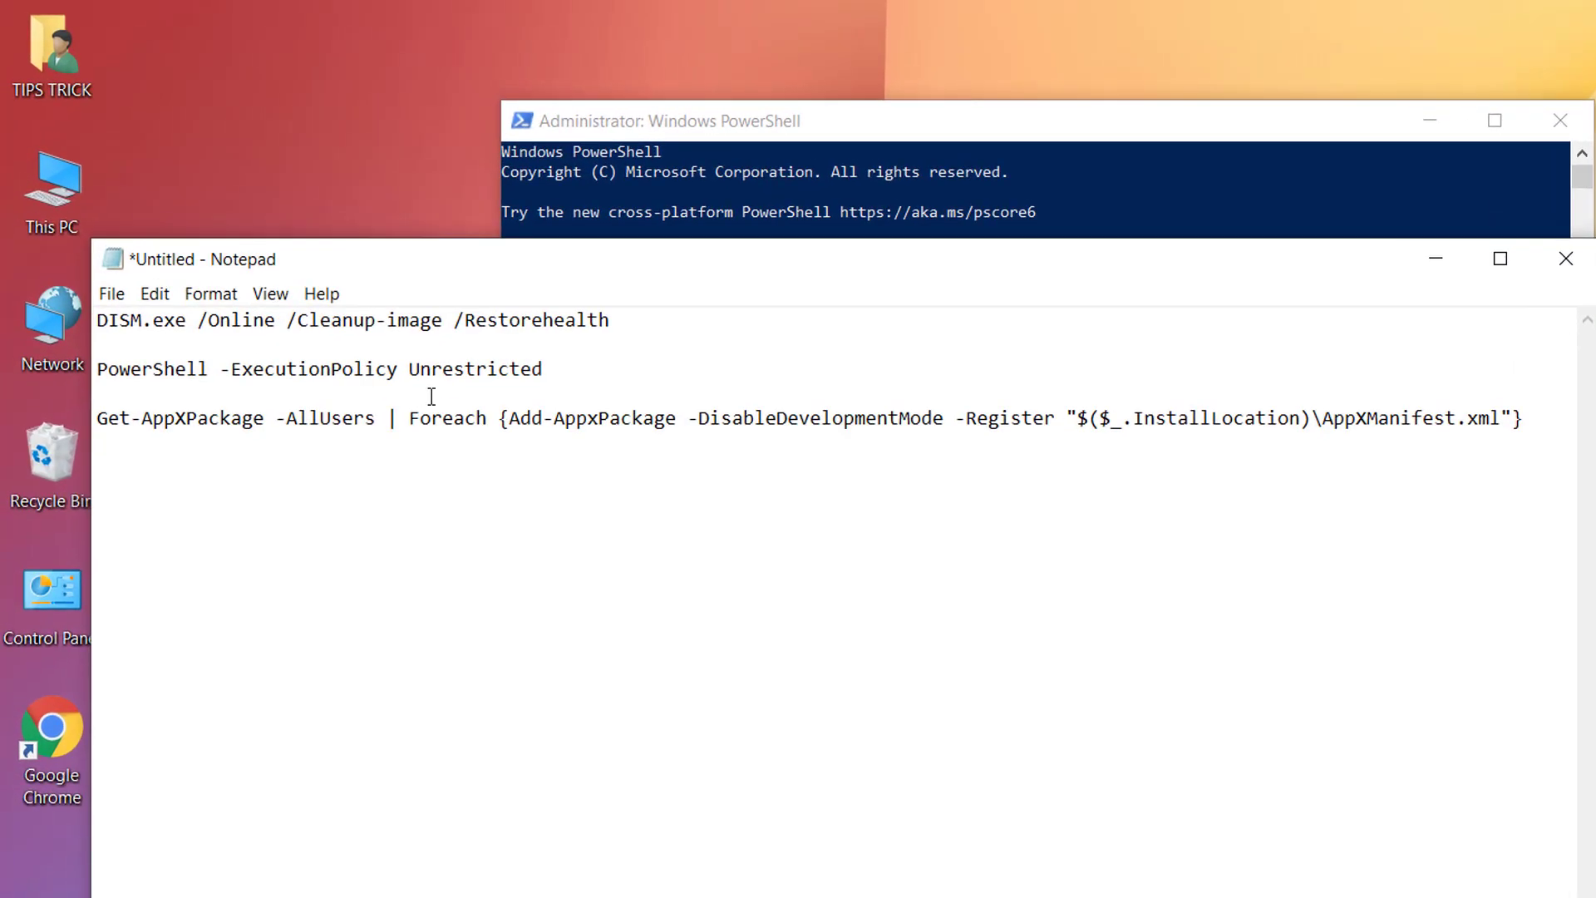
{"action": "left_click_drag", "start_coordinate": [624, 317], "coordinate": [87, 308]}
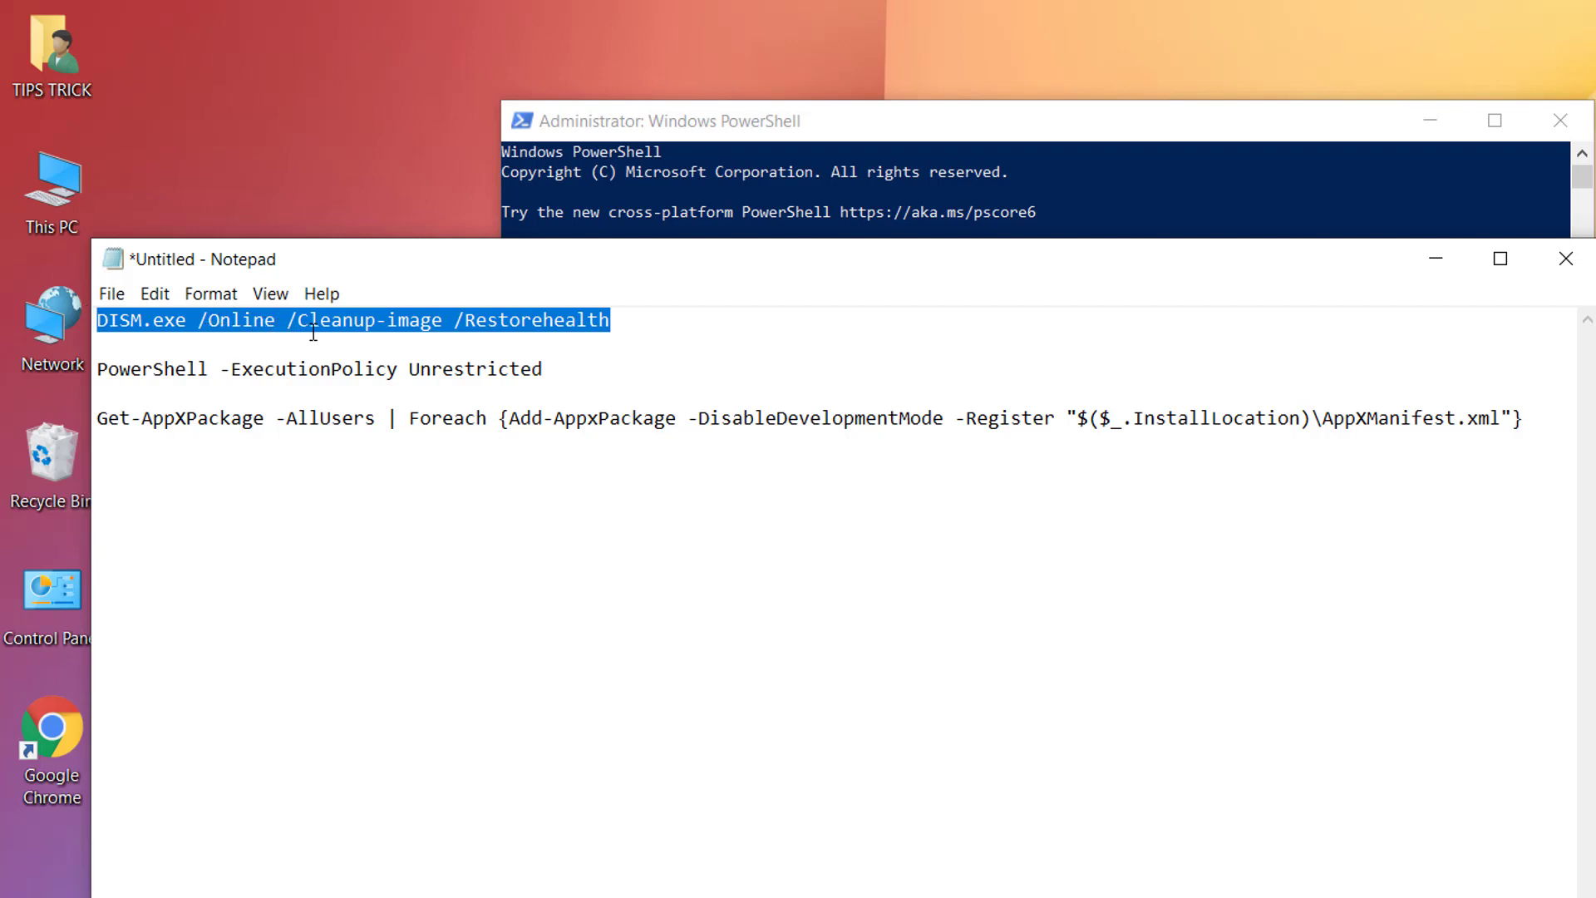
{"action": "right_click", "coordinate": [344, 322]}
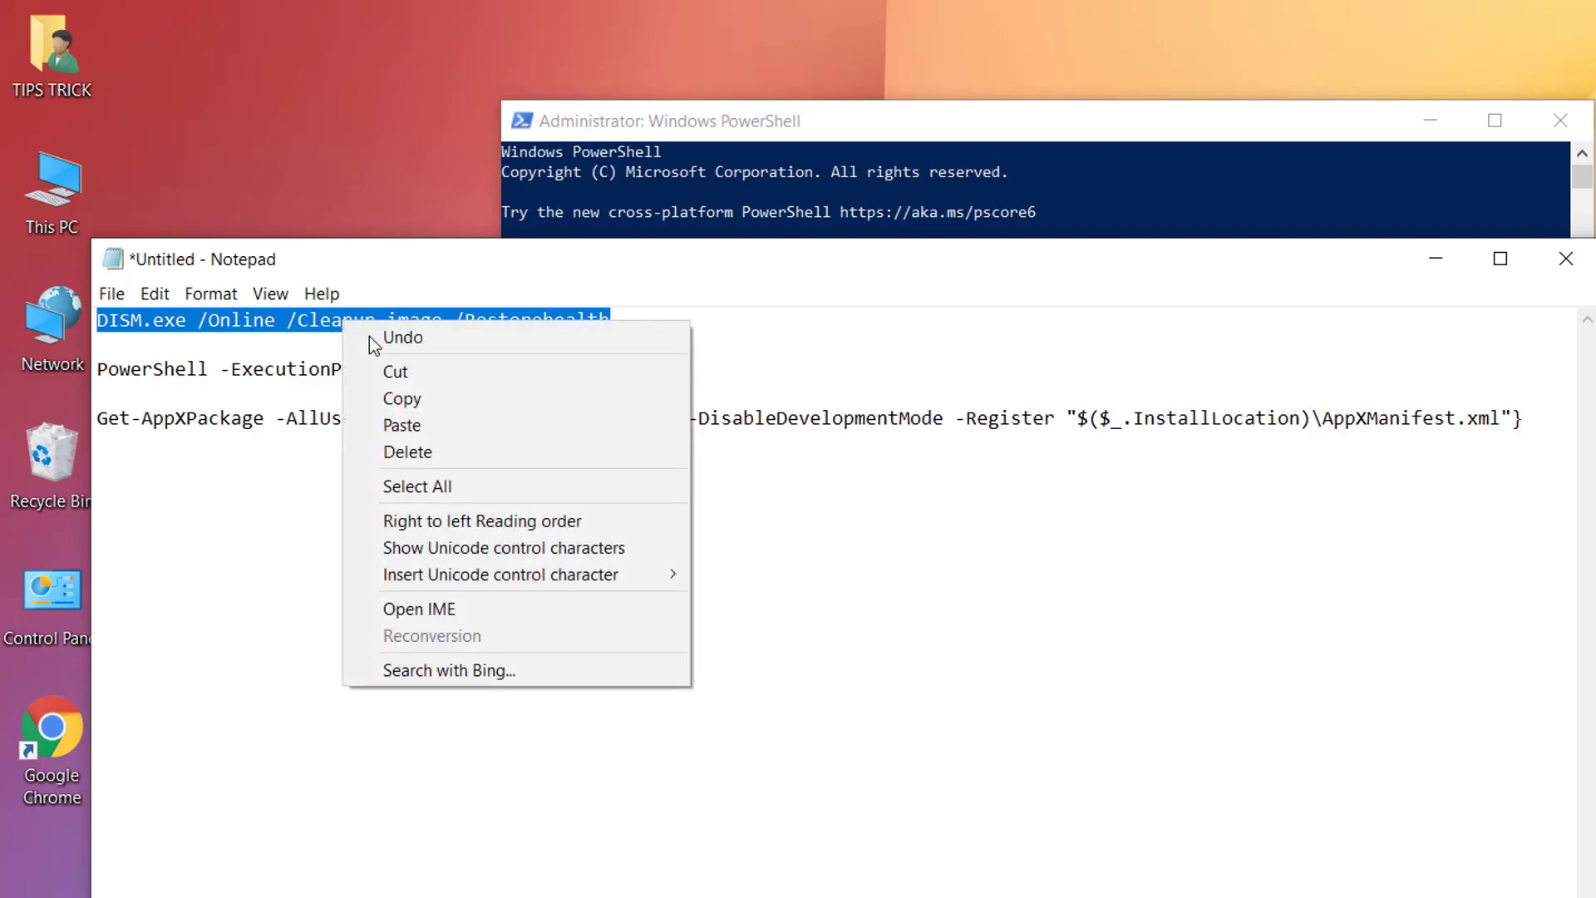
{"action": "left_click", "coordinate": [398, 402]}
{"action": "left_click", "coordinate": [922, 131]}
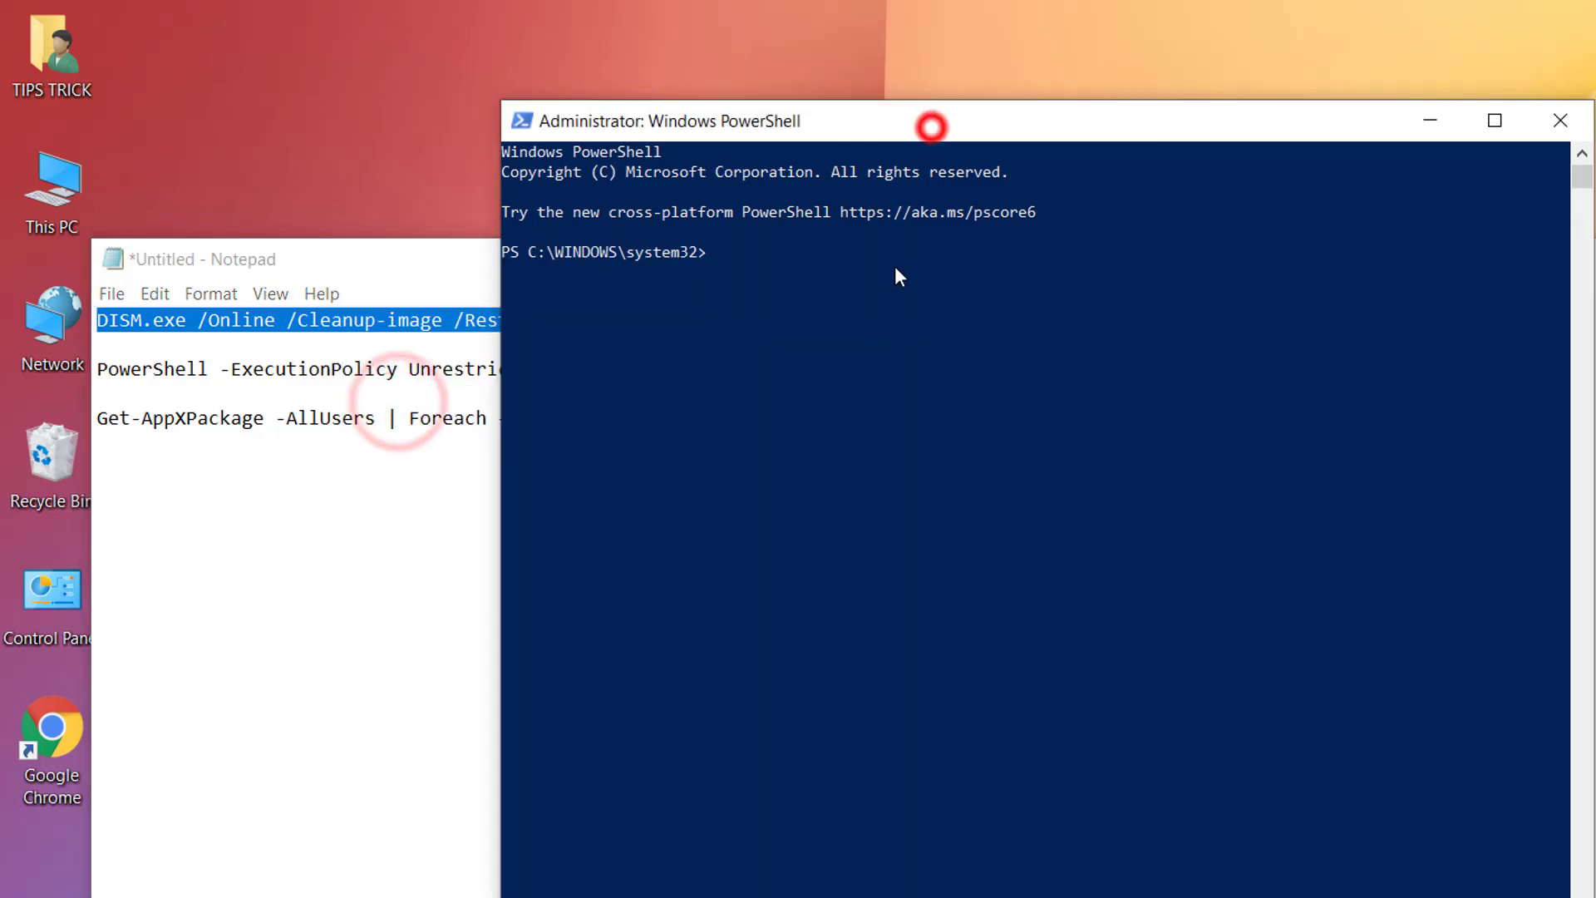
{"action": "right_click", "coordinate": [796, 276]}
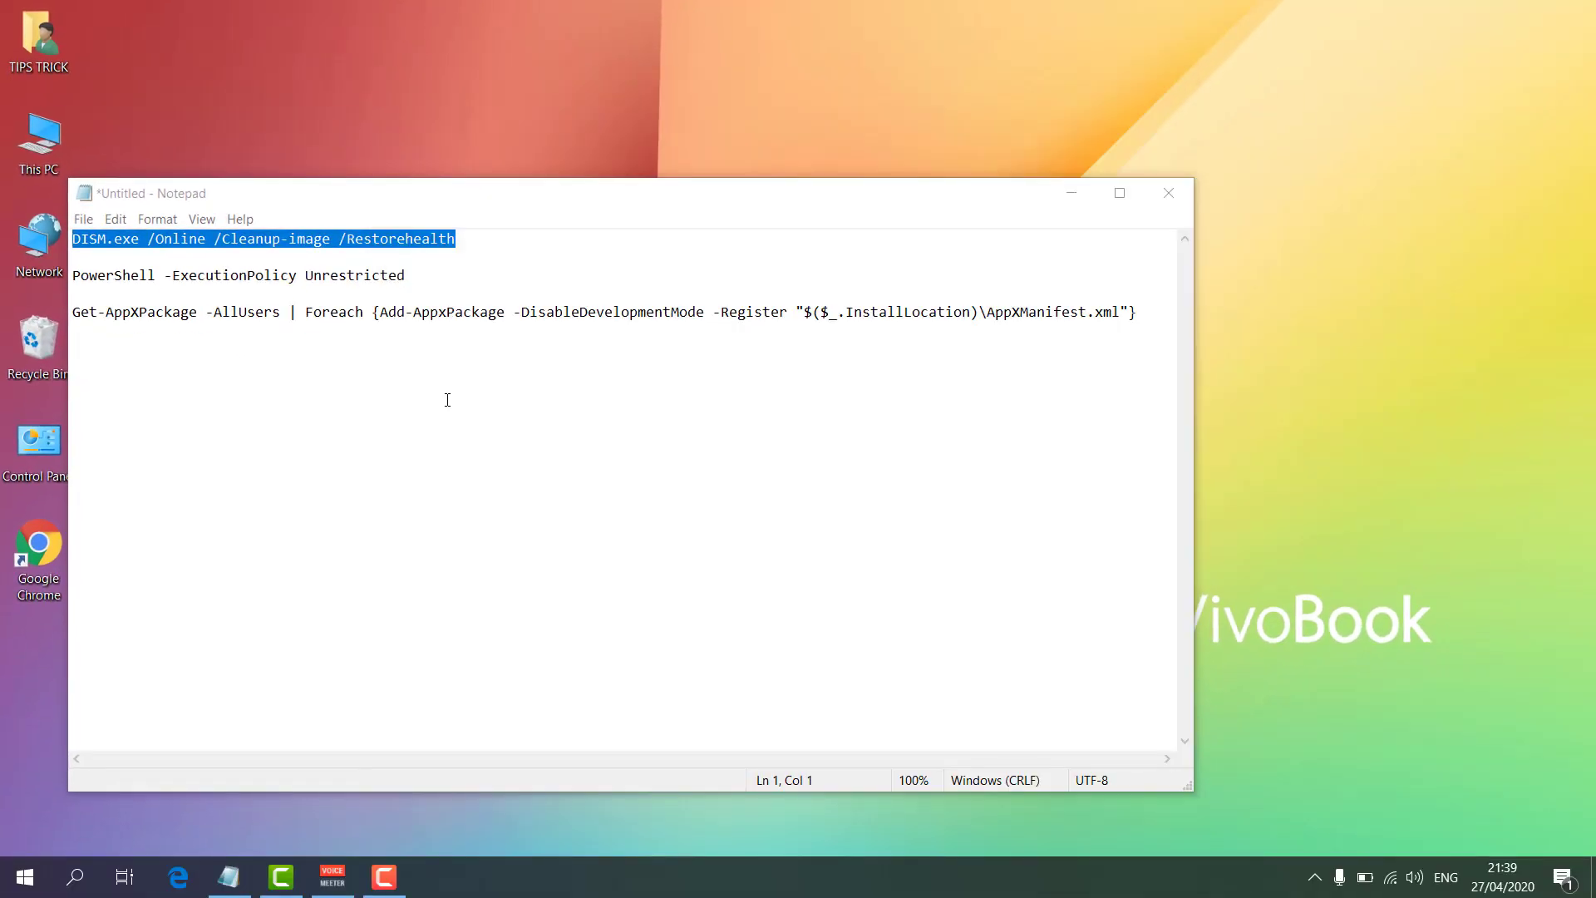
Search 'powe' and run Windows PowerShell as administrator.
{"action": "left_click", "coordinate": [87, 878]}
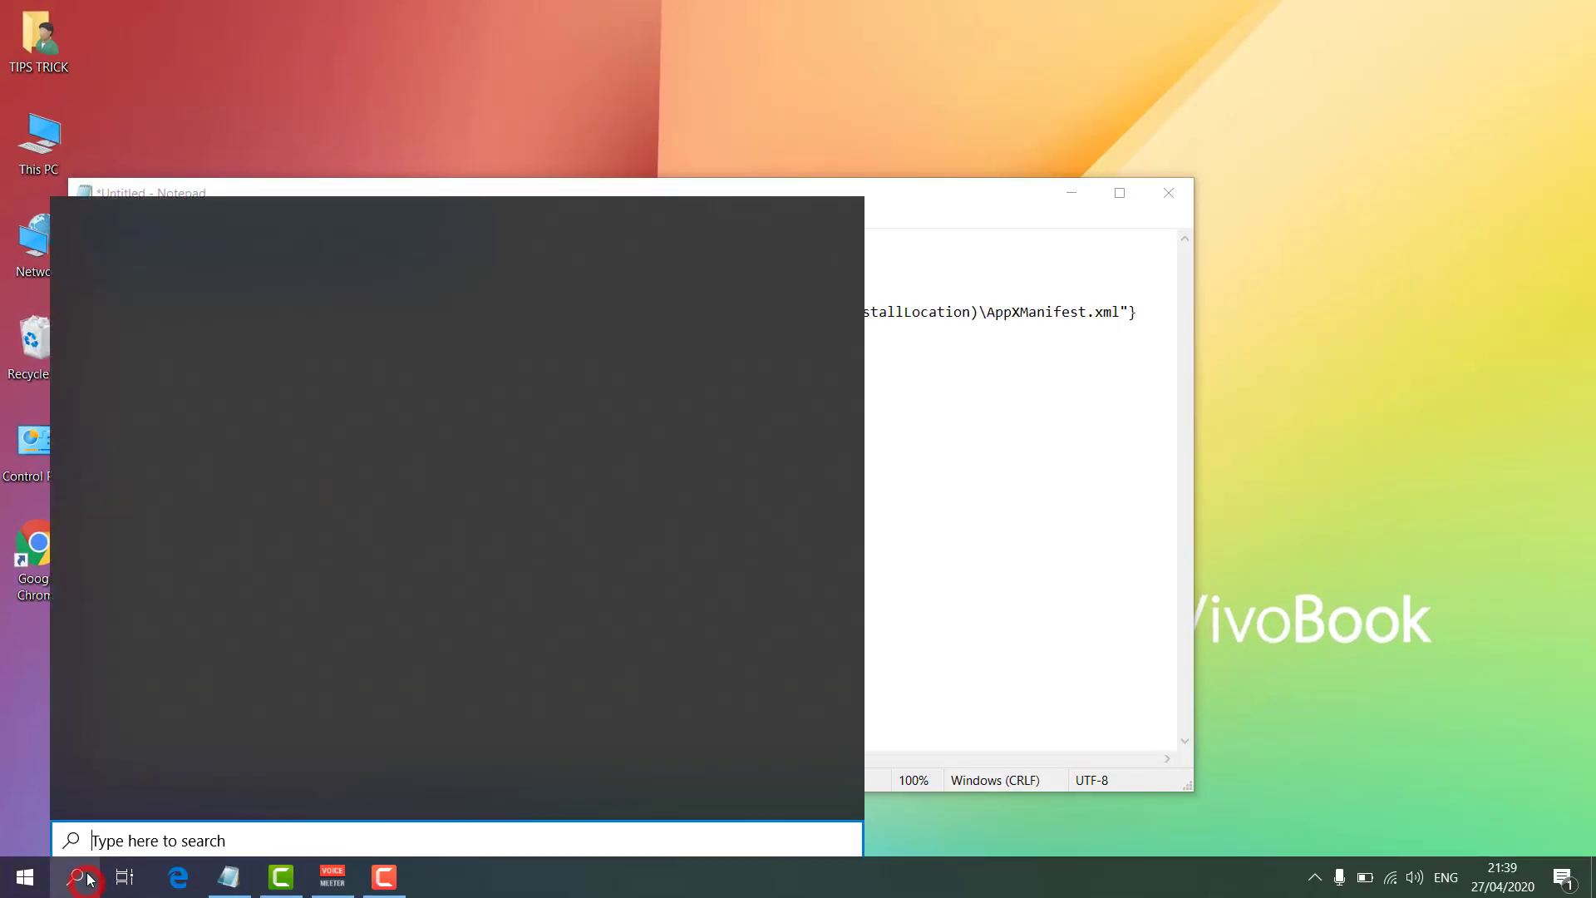
{"action": "type", "text": "powe"}
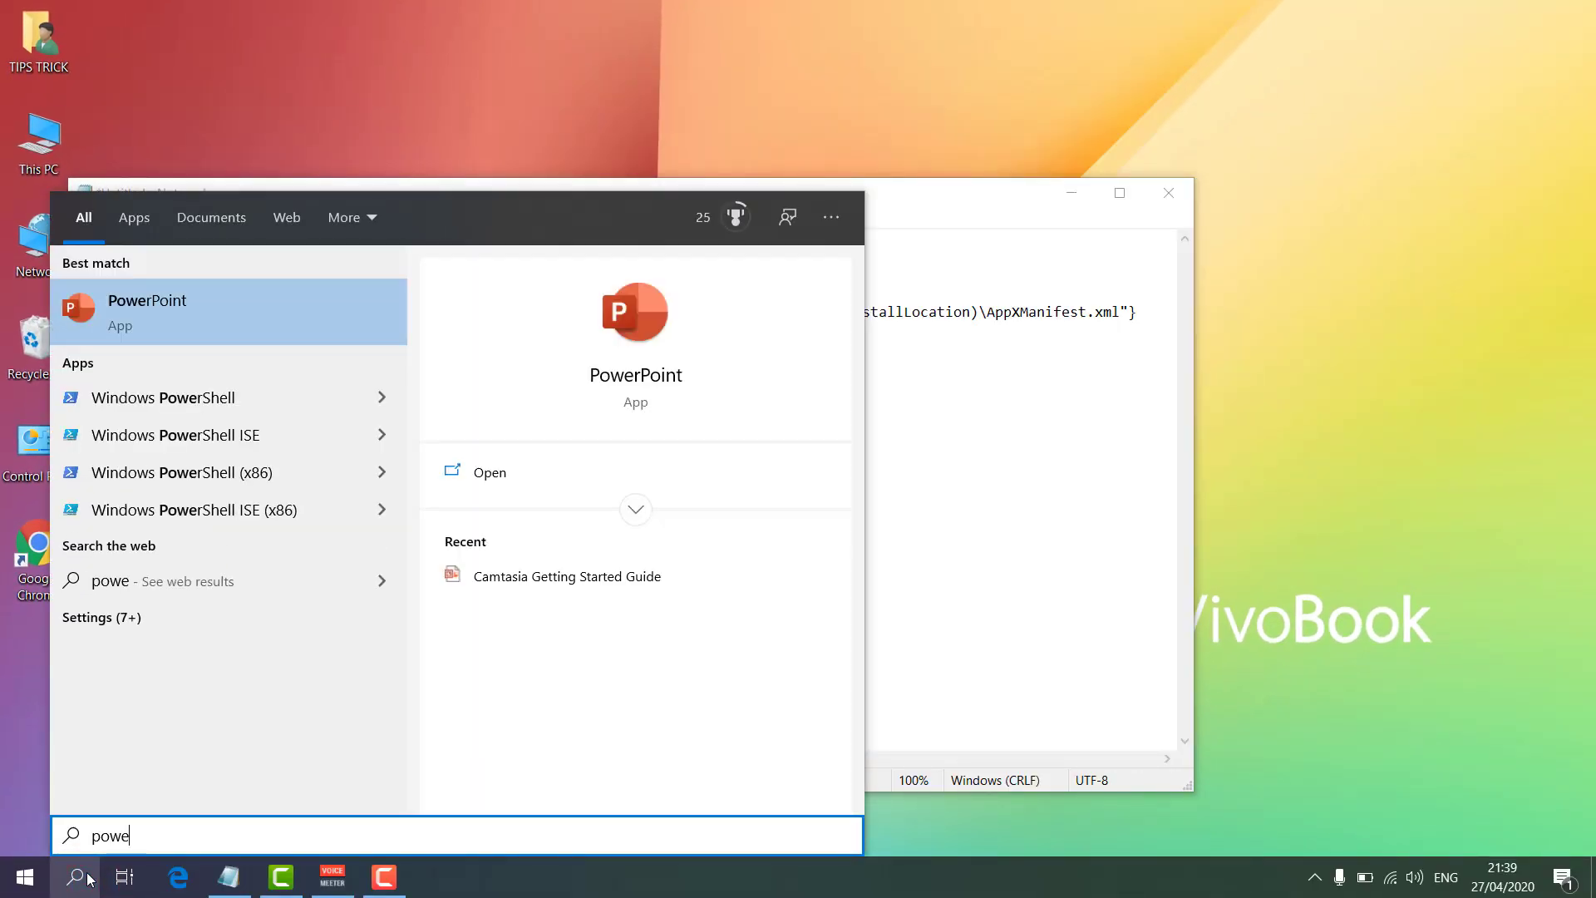
{"action": "right_click", "coordinate": [164, 398]}
{"action": "left_click", "coordinate": [223, 422]}
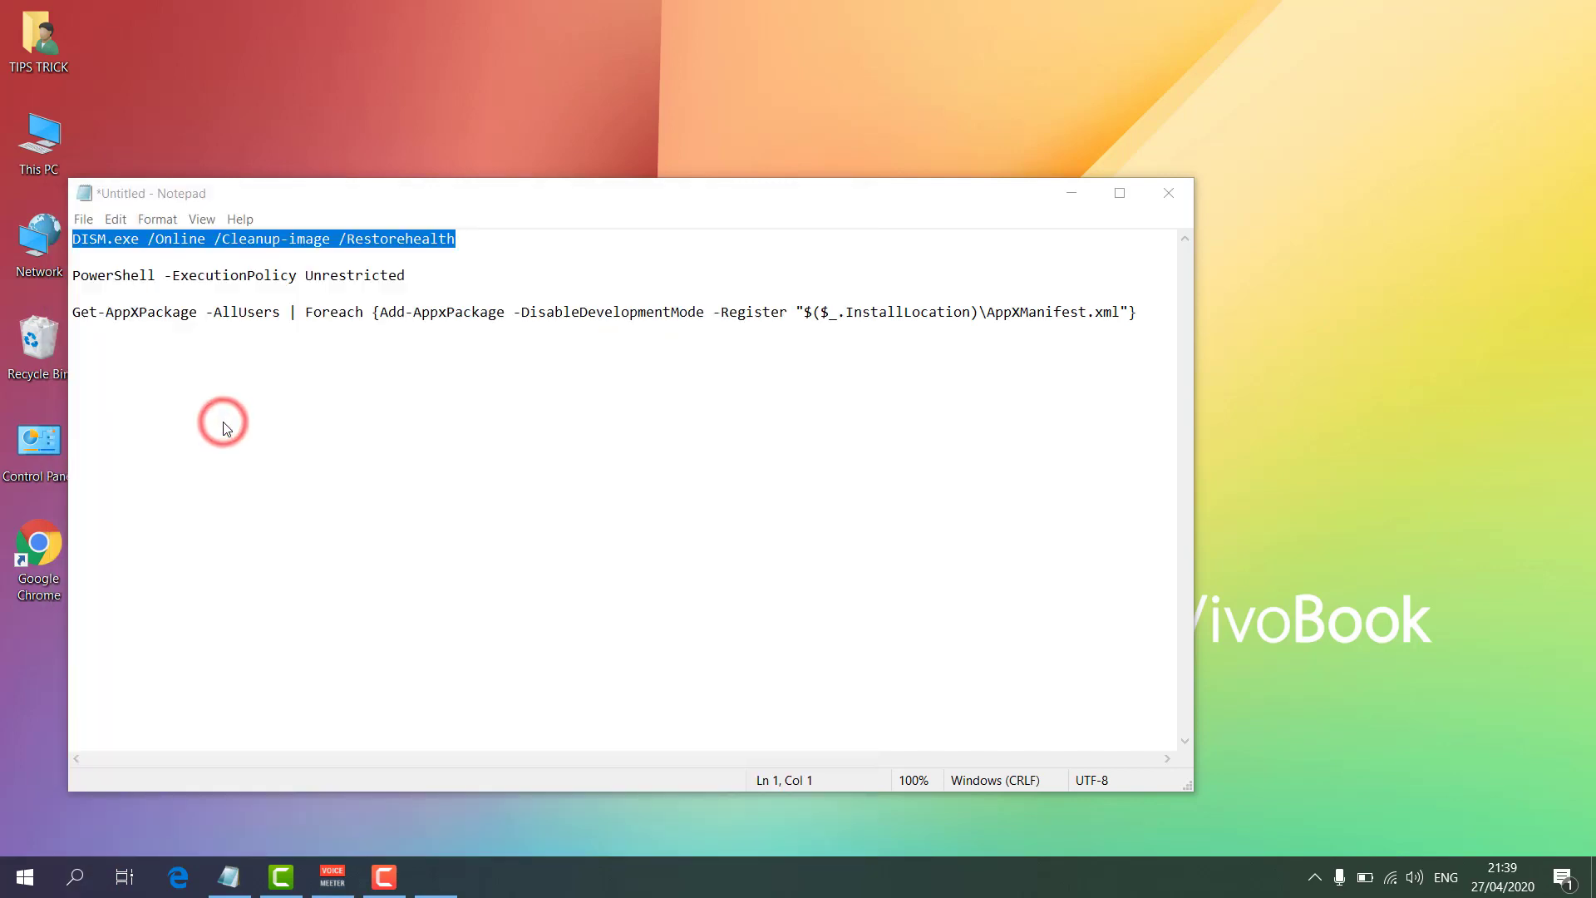
Place PowerShell right of Notepad and copy the 'PowerShell -ExecutionPolicy Unrestricted' line.
{"action": "left_click_drag", "start_coordinate": [360, 99], "coordinate": [938, 123]}
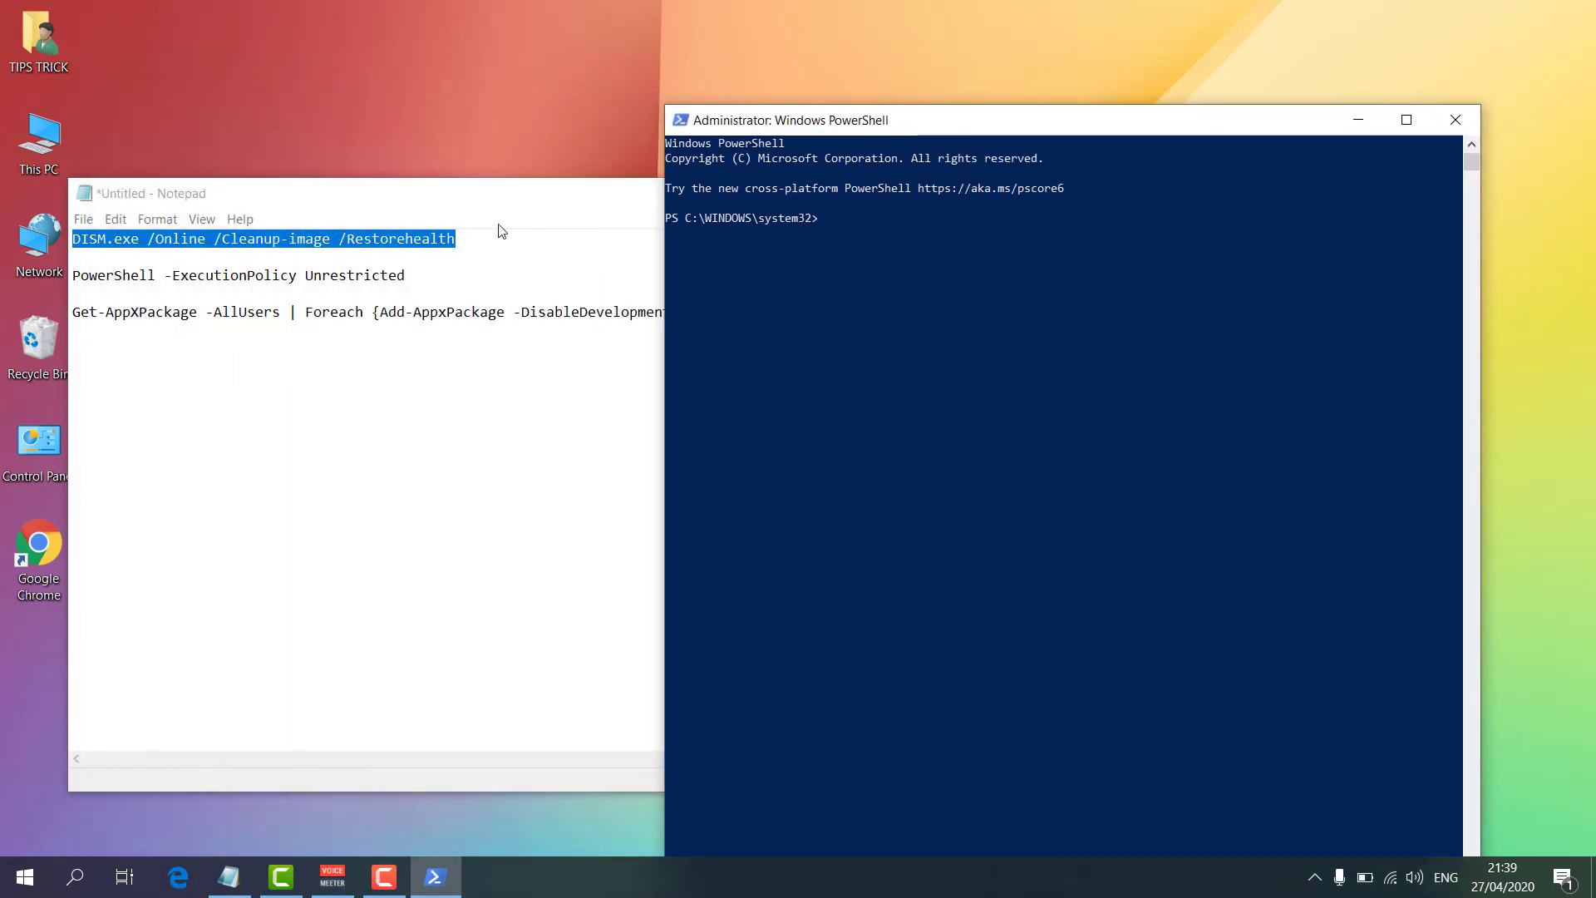
{"action": "left_click", "coordinate": [410, 281]}
{"action": "key", "text": "shift+Home"}
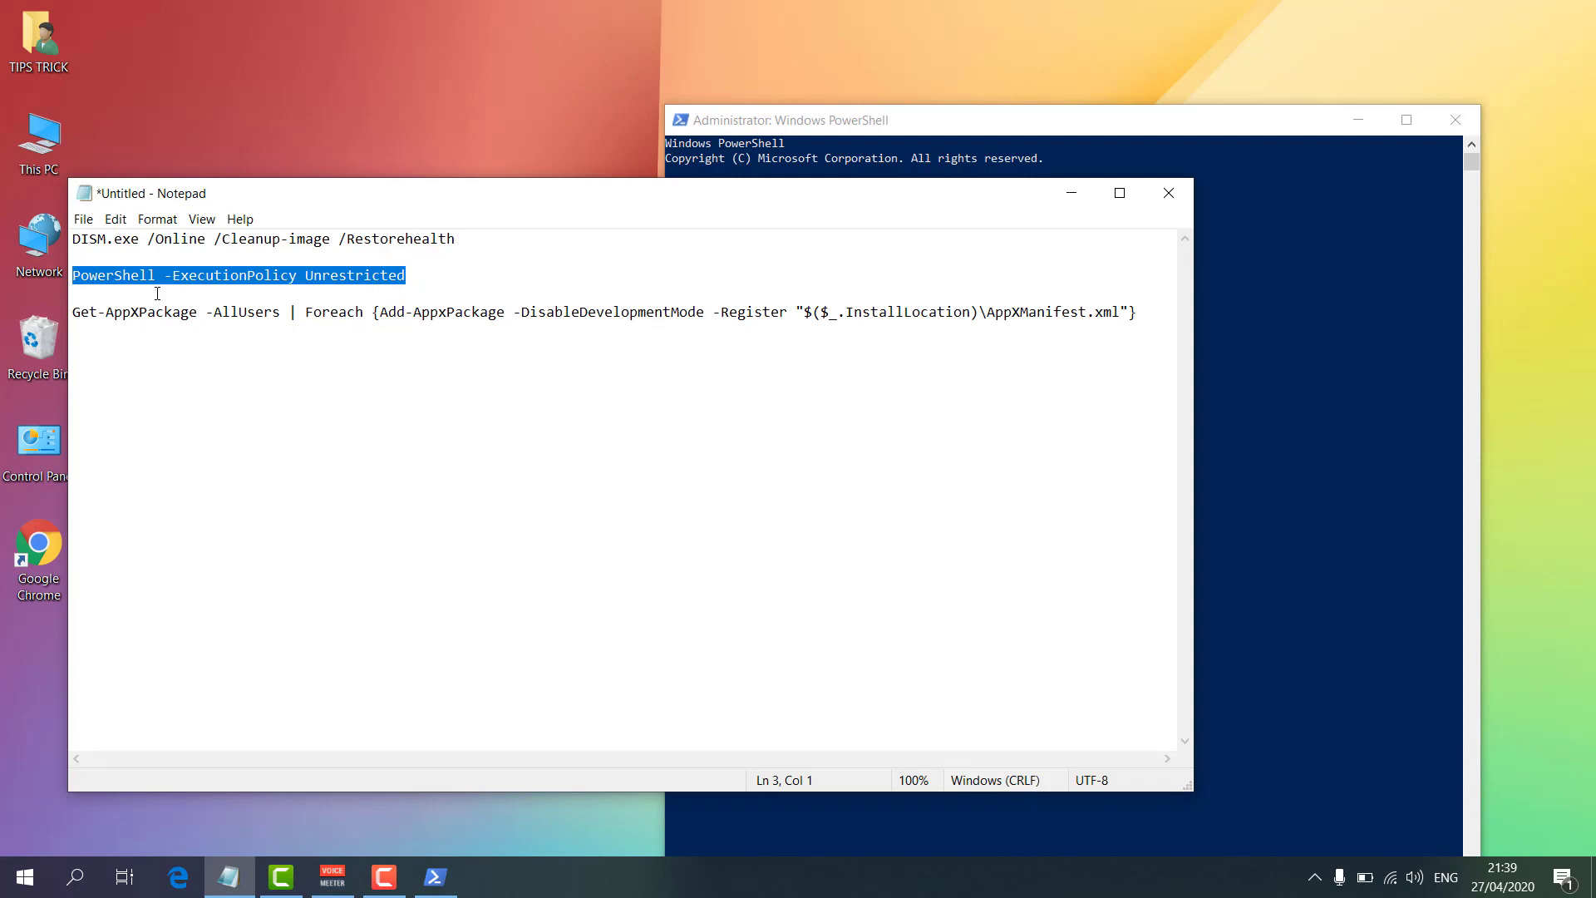
Paste the ExecutionPolicy Unrestricted command at the PowerShell prompt and select the Get-AppXPackage line in Notepad.
{"action": "left_click", "coordinate": [947, 120]}
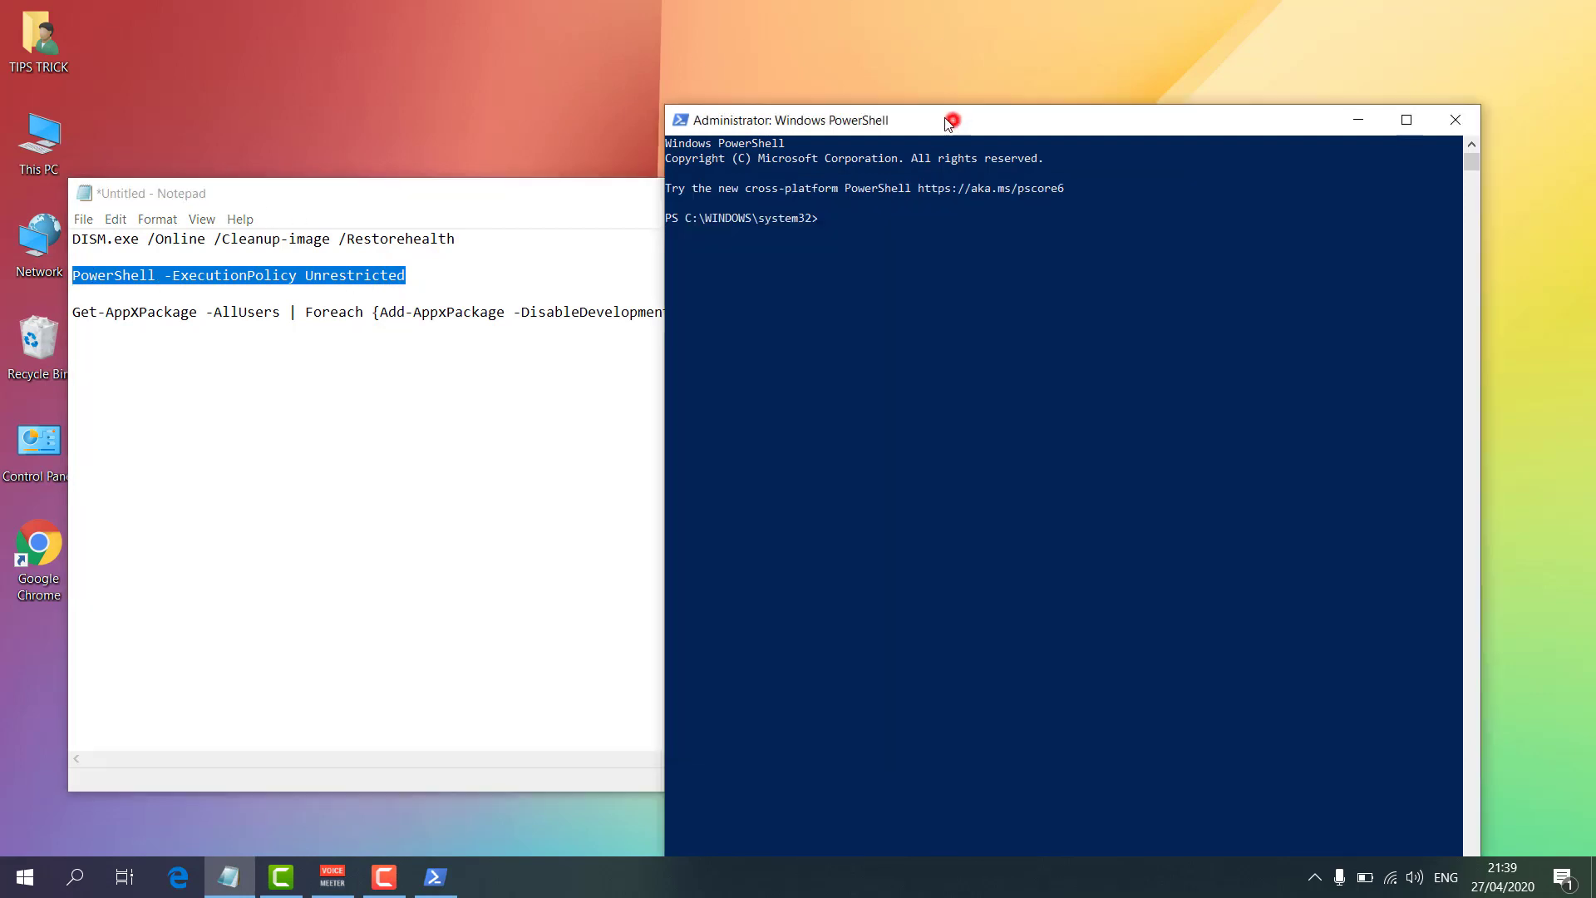
{"action": "type", "text": "PowerShell -ExecutionPolicy Unrestricted"}
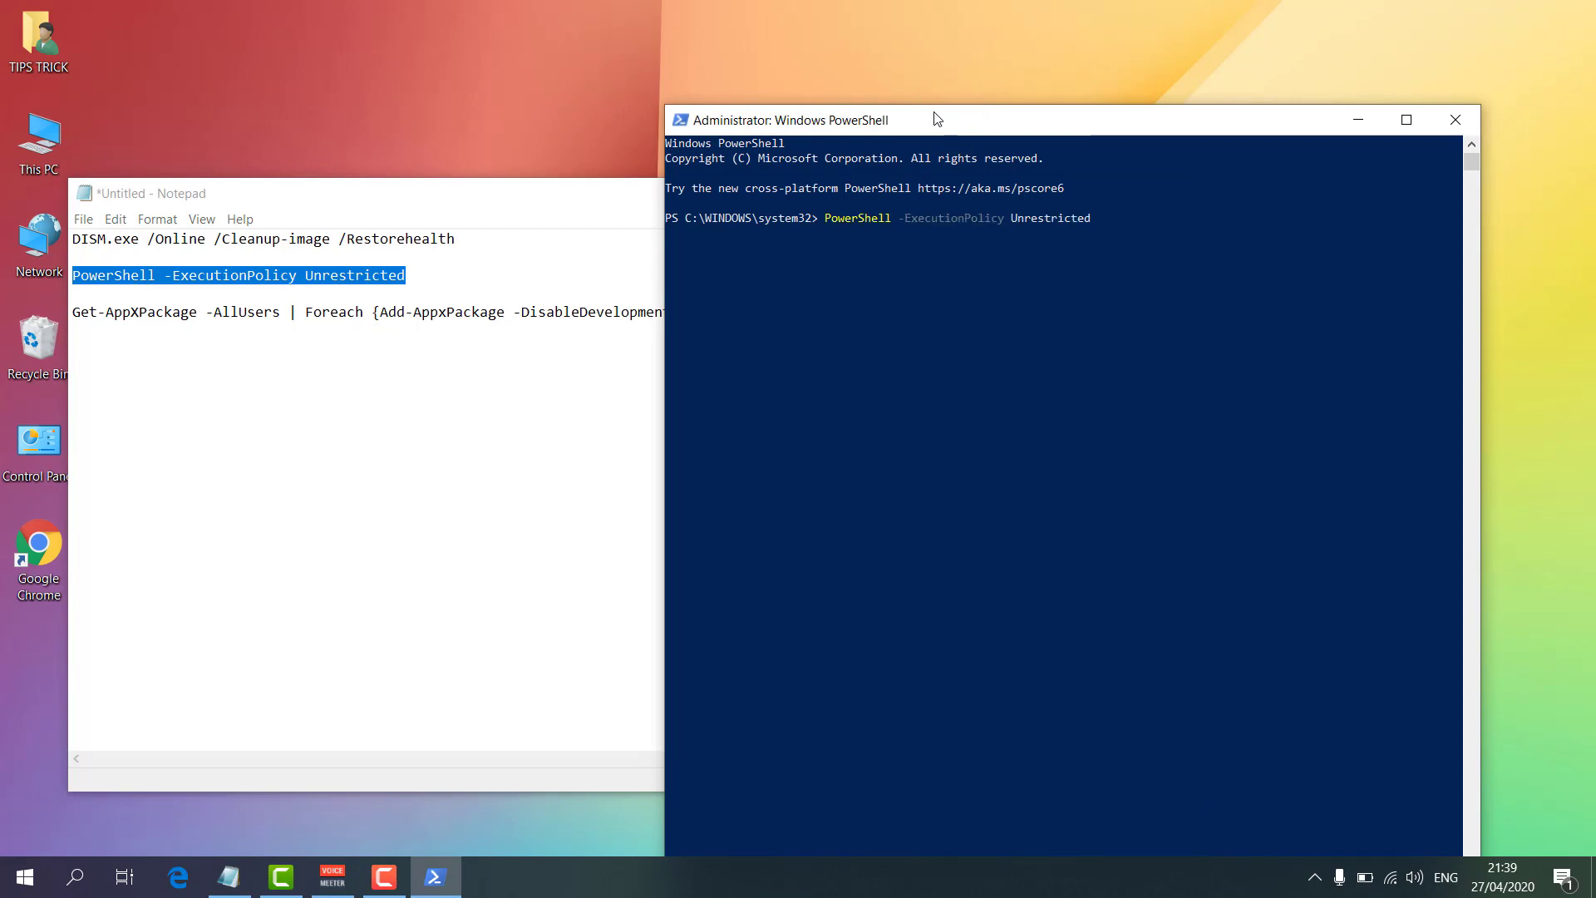
{"action": "left_click", "coordinate": [472, 311]}
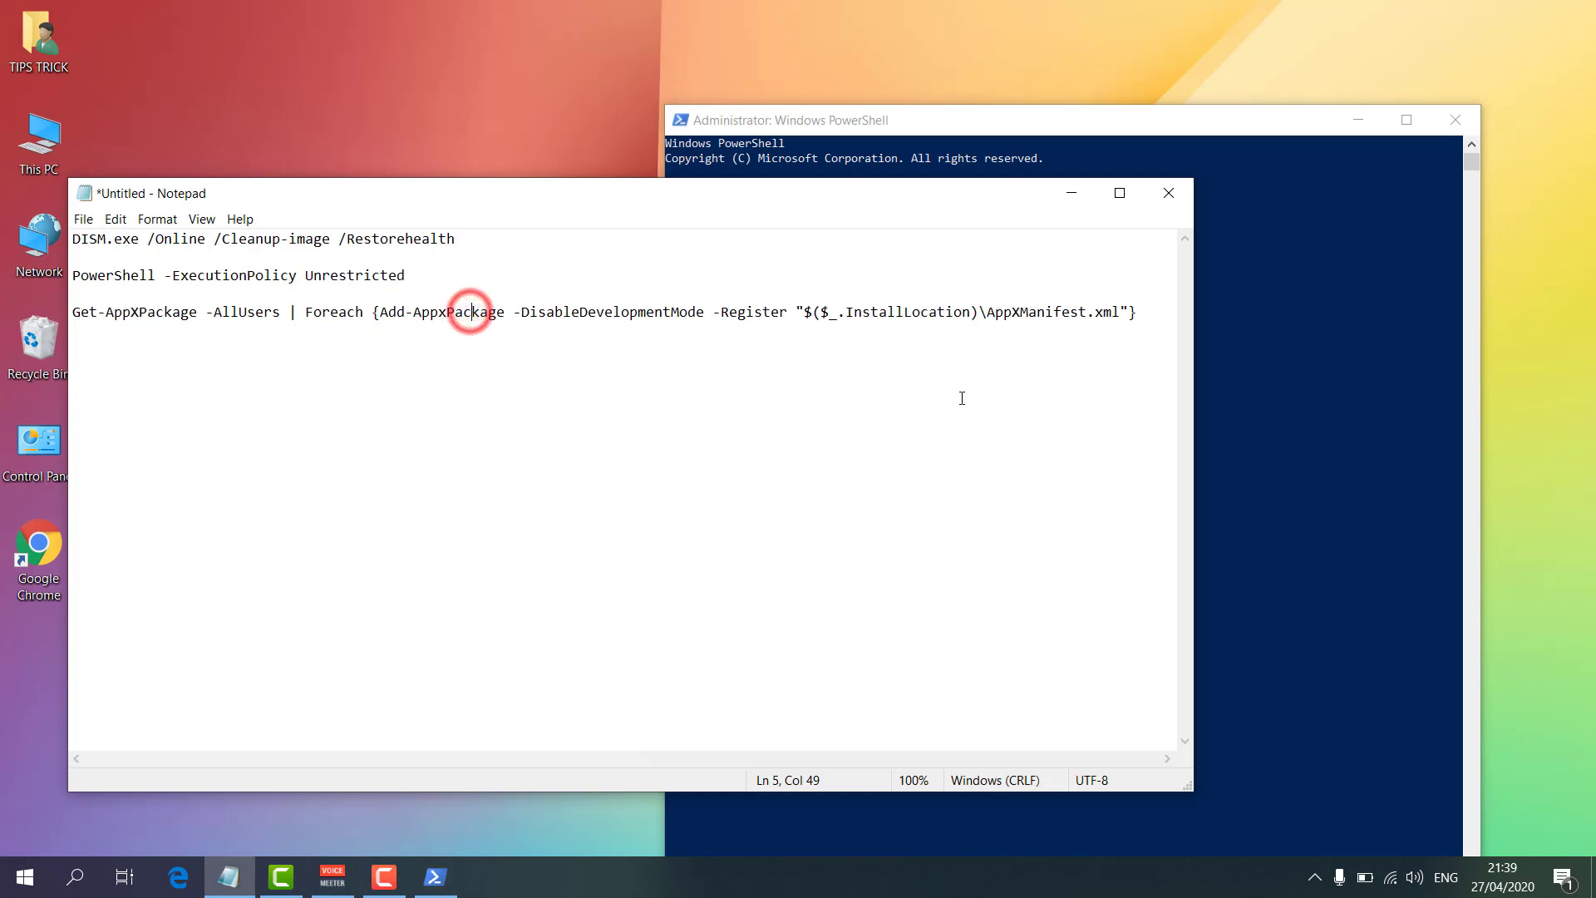
{"action": "left_click_drag", "start_coordinate": [1143, 320], "coordinate": [46, 308]}
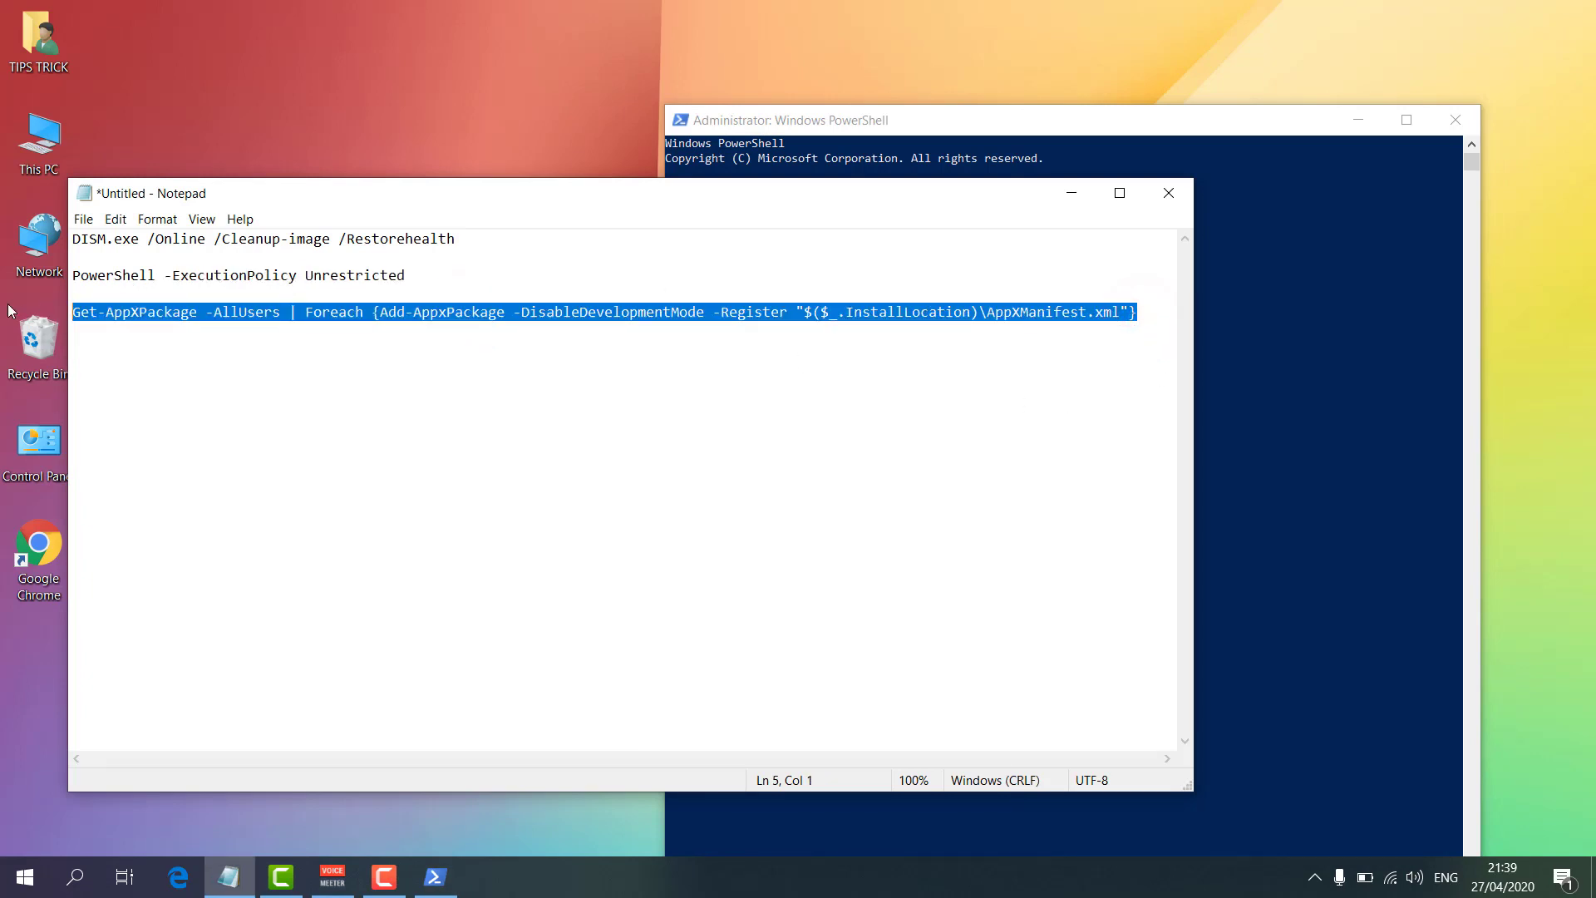
{"action": "left_click", "coordinate": [1099, 133]}
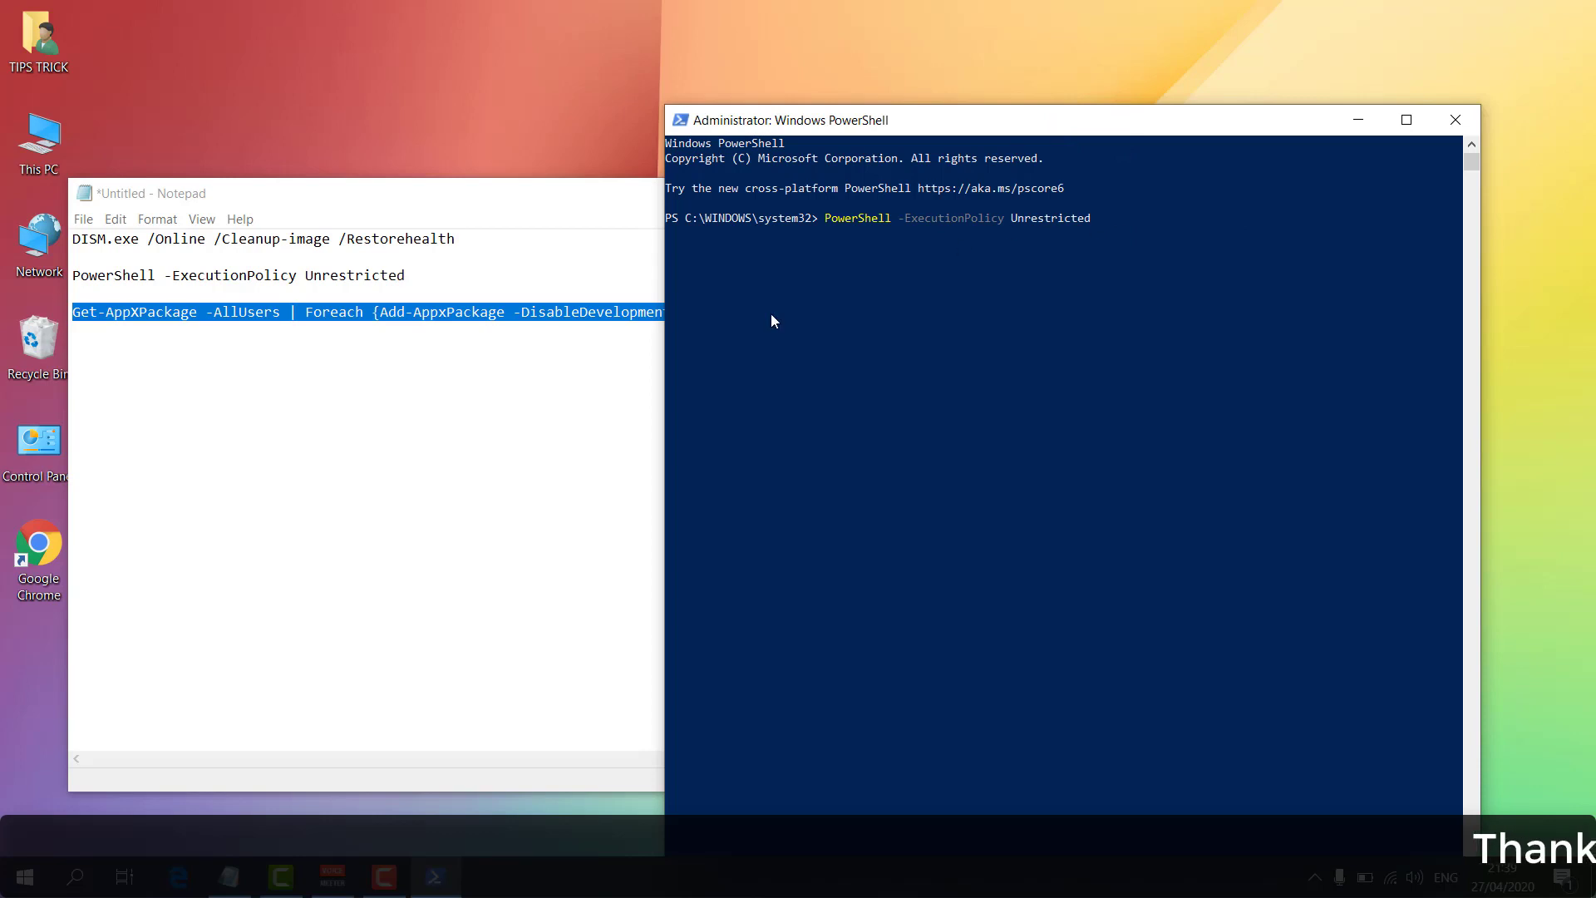
Open the Windows search panel showing top apps and recent activities.
{"action": "left_click", "coordinate": [77, 880]}
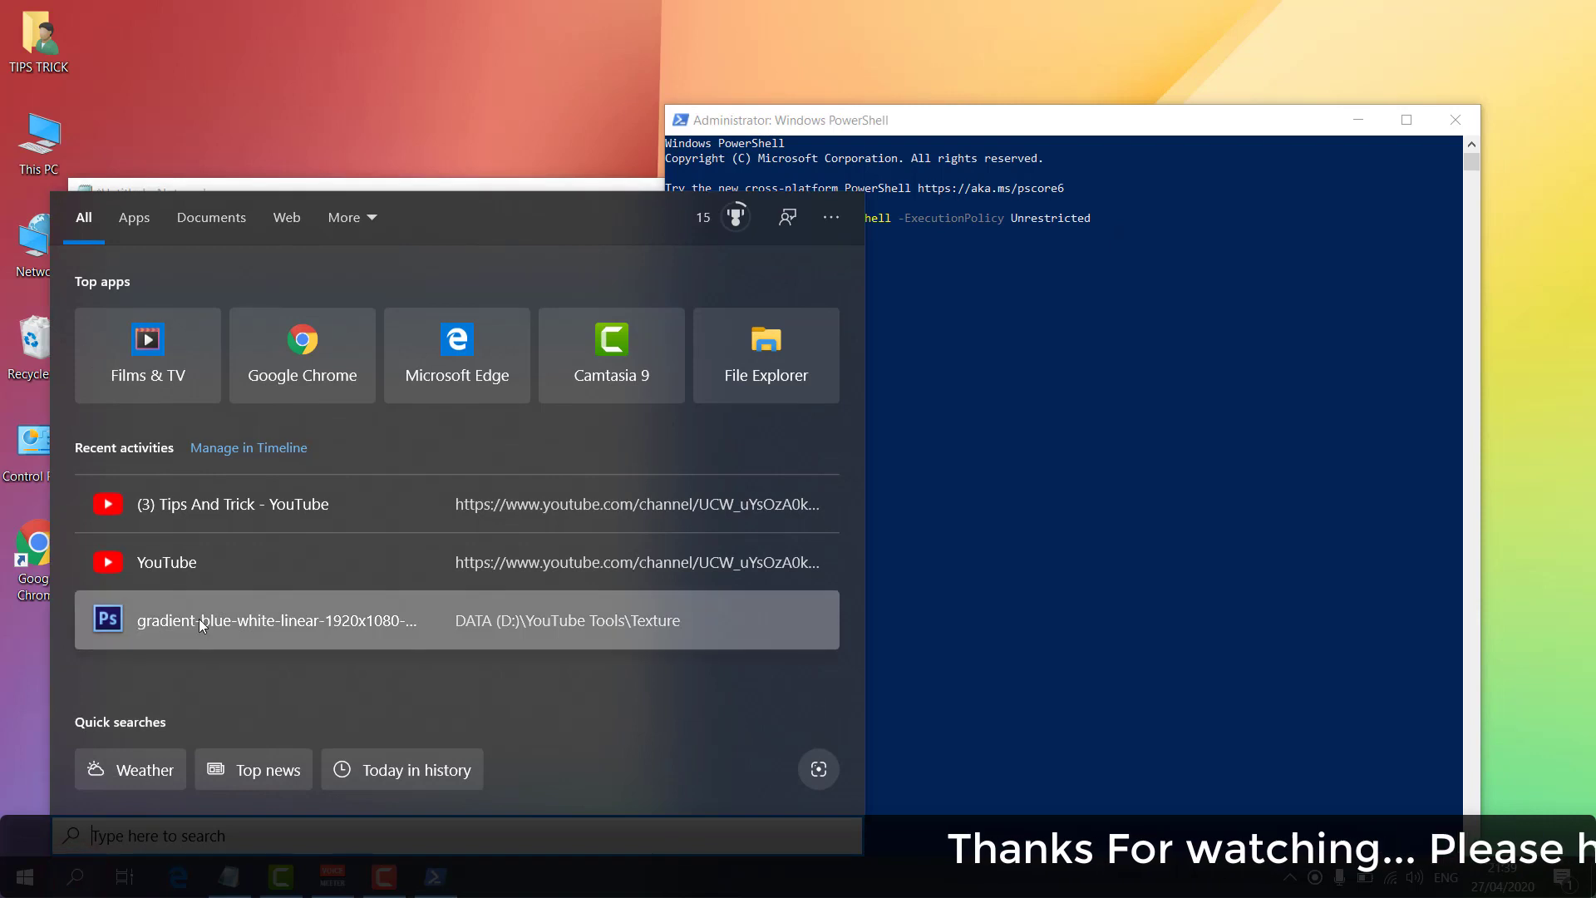